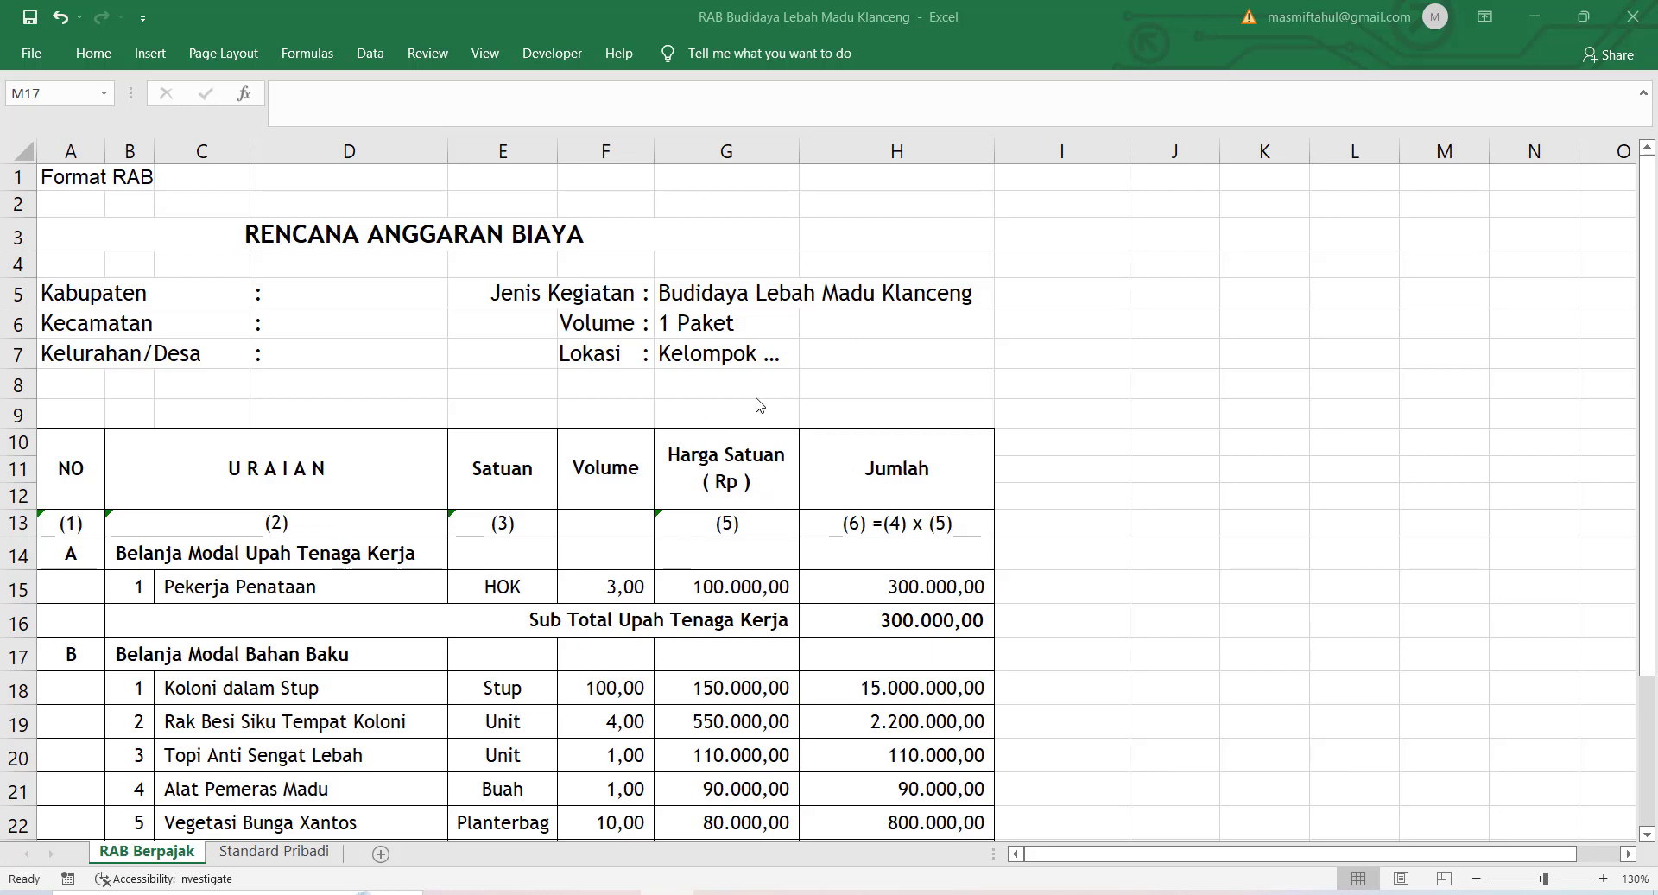
- Review the RAB Berpajak sheet's header, cost table layout and the section headings for labour wages and raw materials
scroll(728, 501, down, 2)
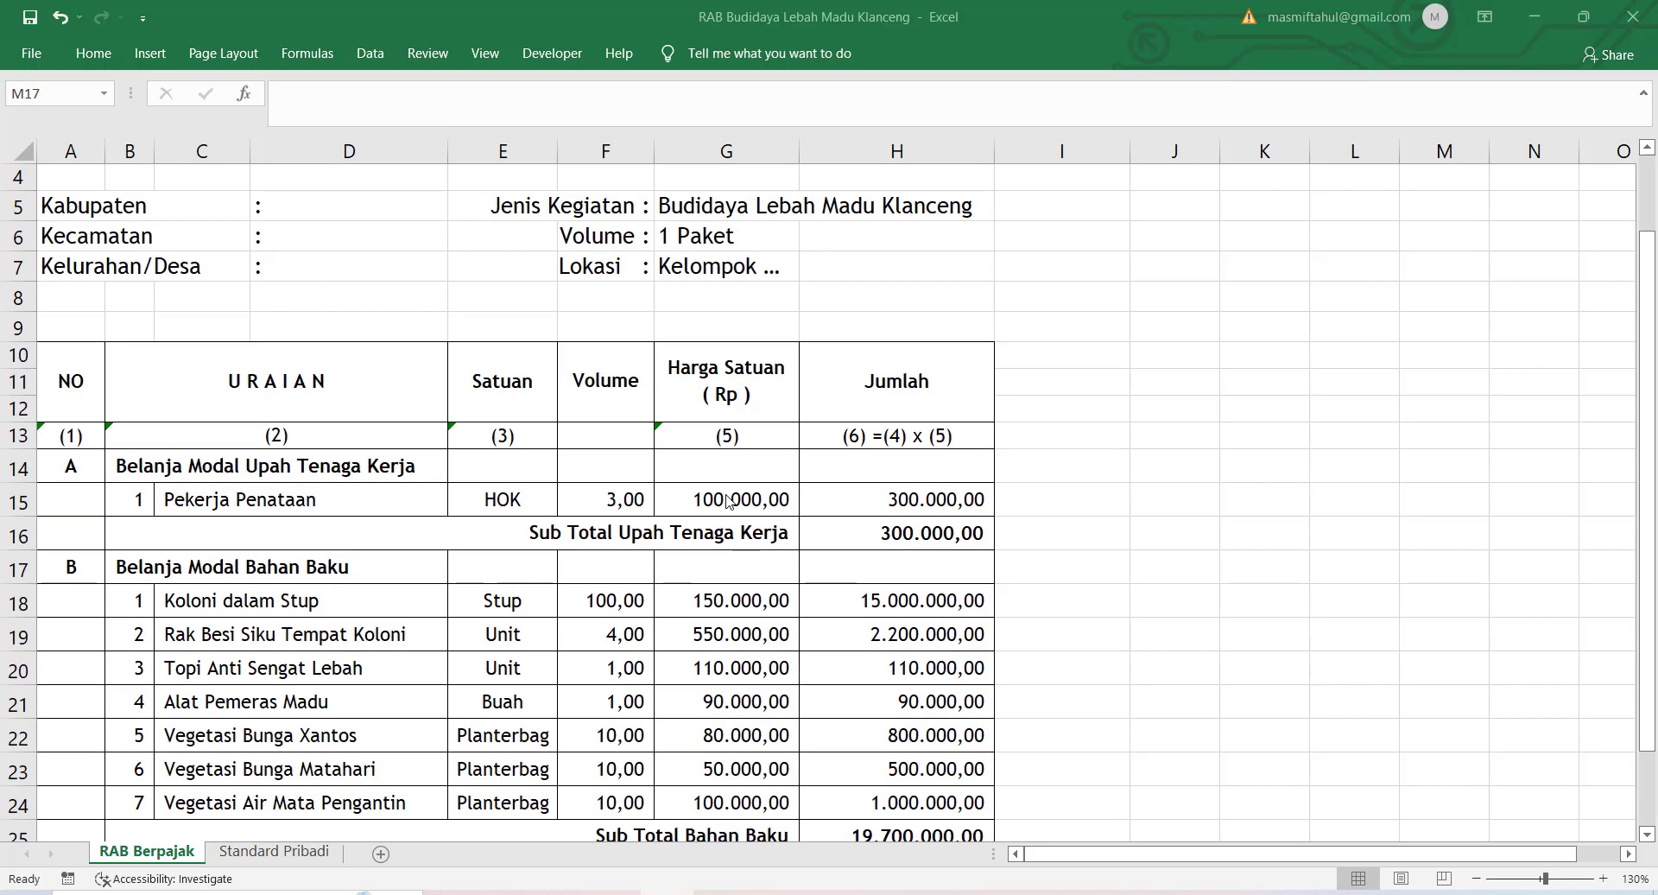
scroll(728, 501, down, 2)
scroll(728, 501, up, 3)
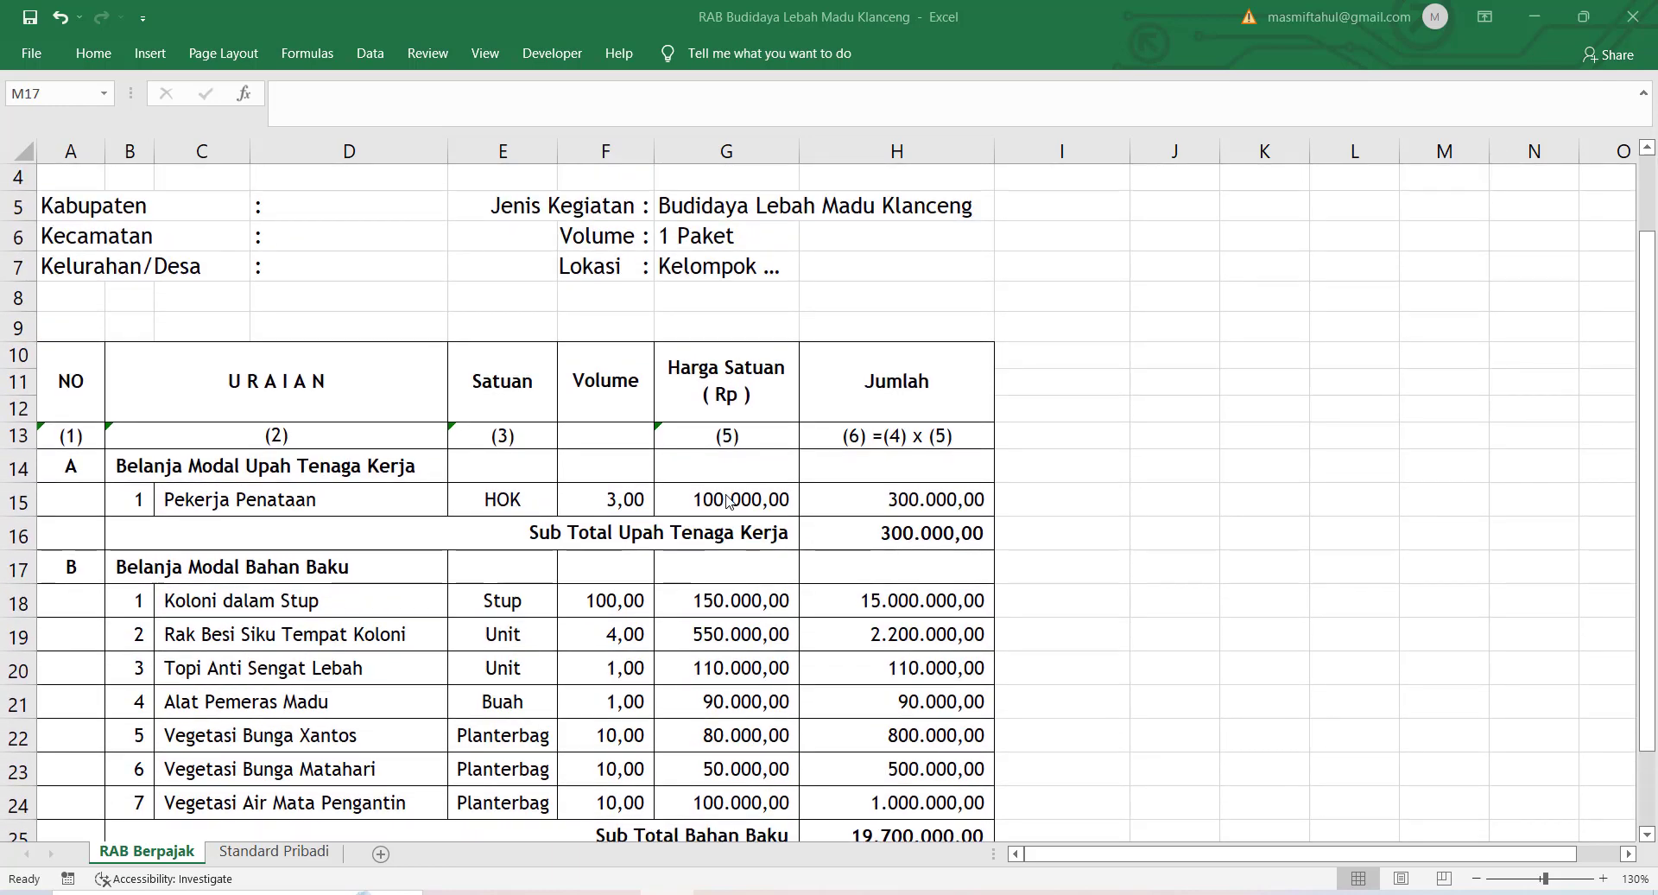
scroll(728, 501, down, 1)
scroll(728, 501, up, 2)
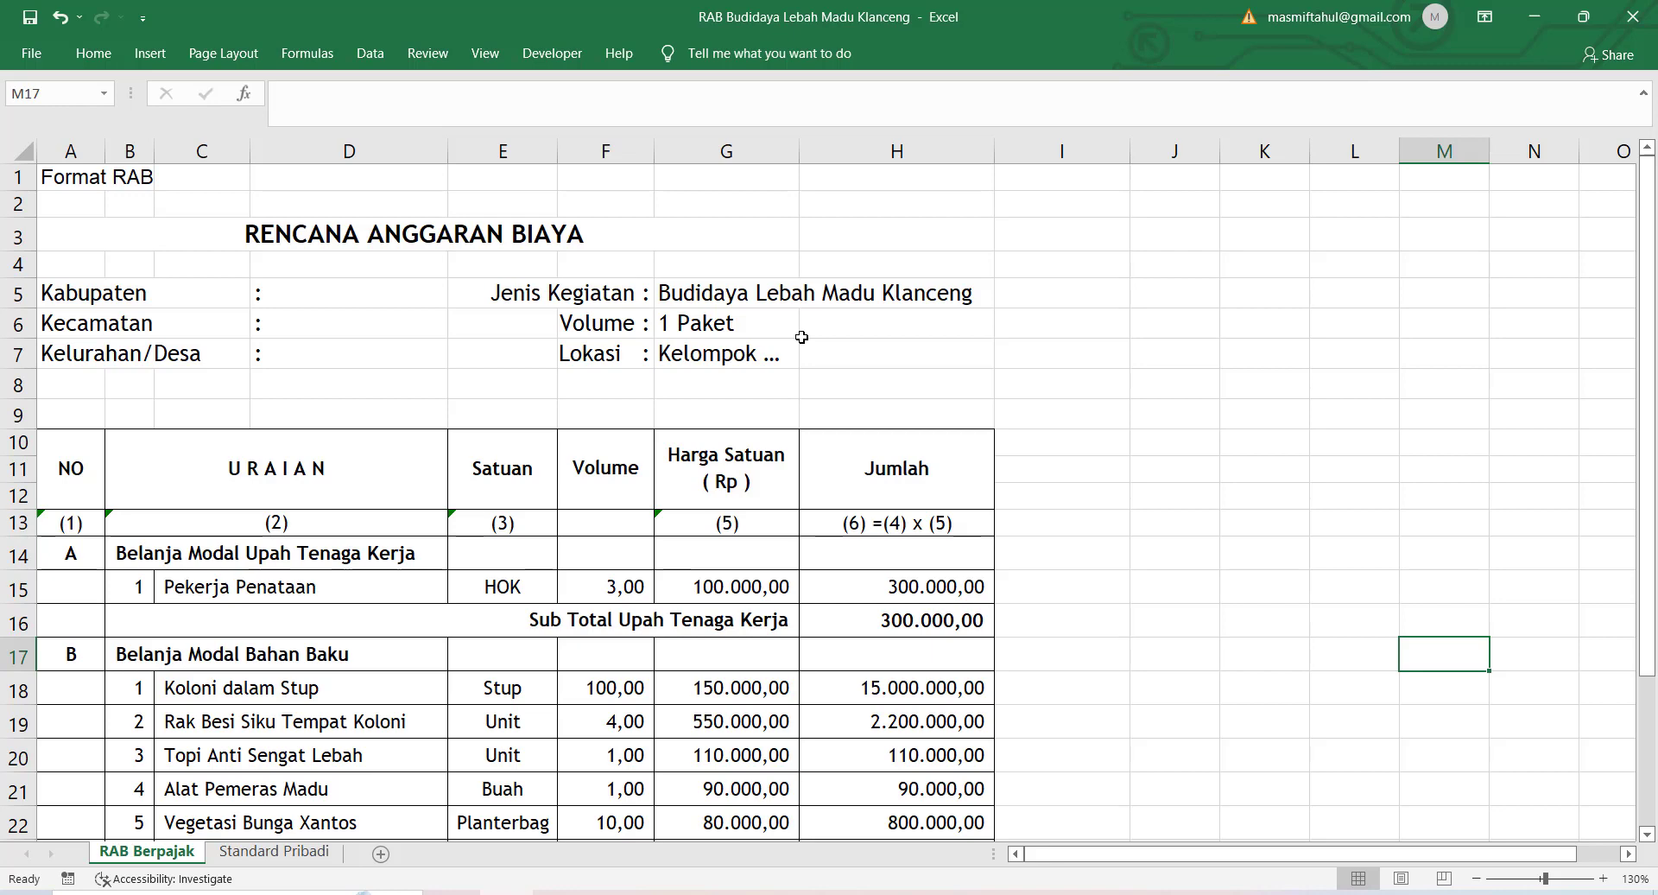
scroll(355, 449, down, 2)
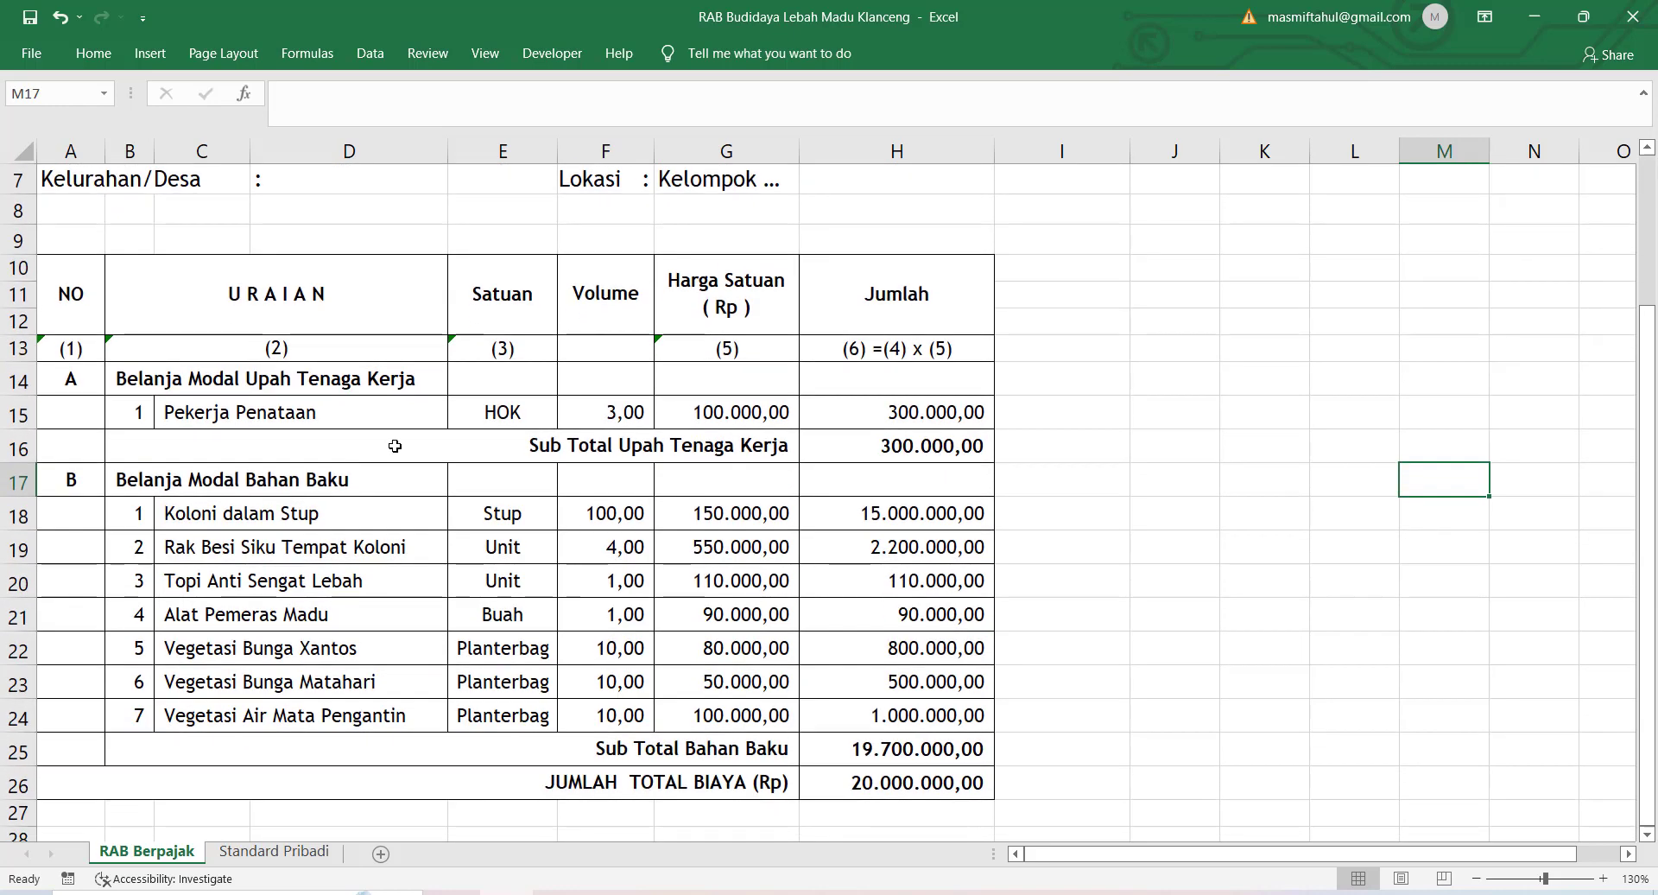
scroll(394, 445, up, 1)
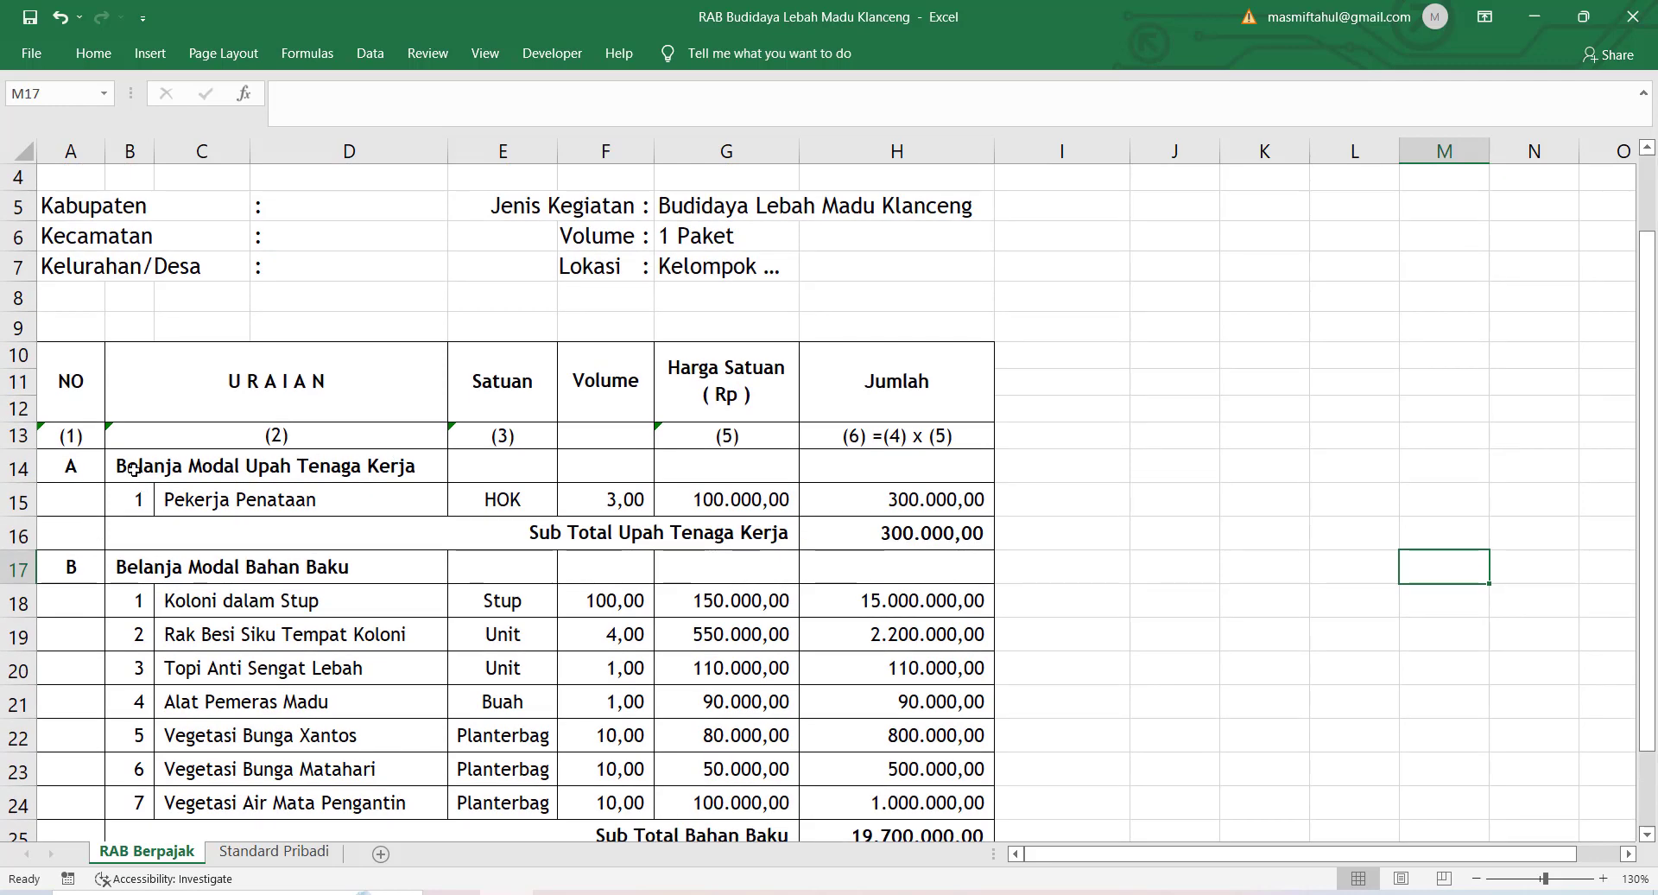
click(129, 575)
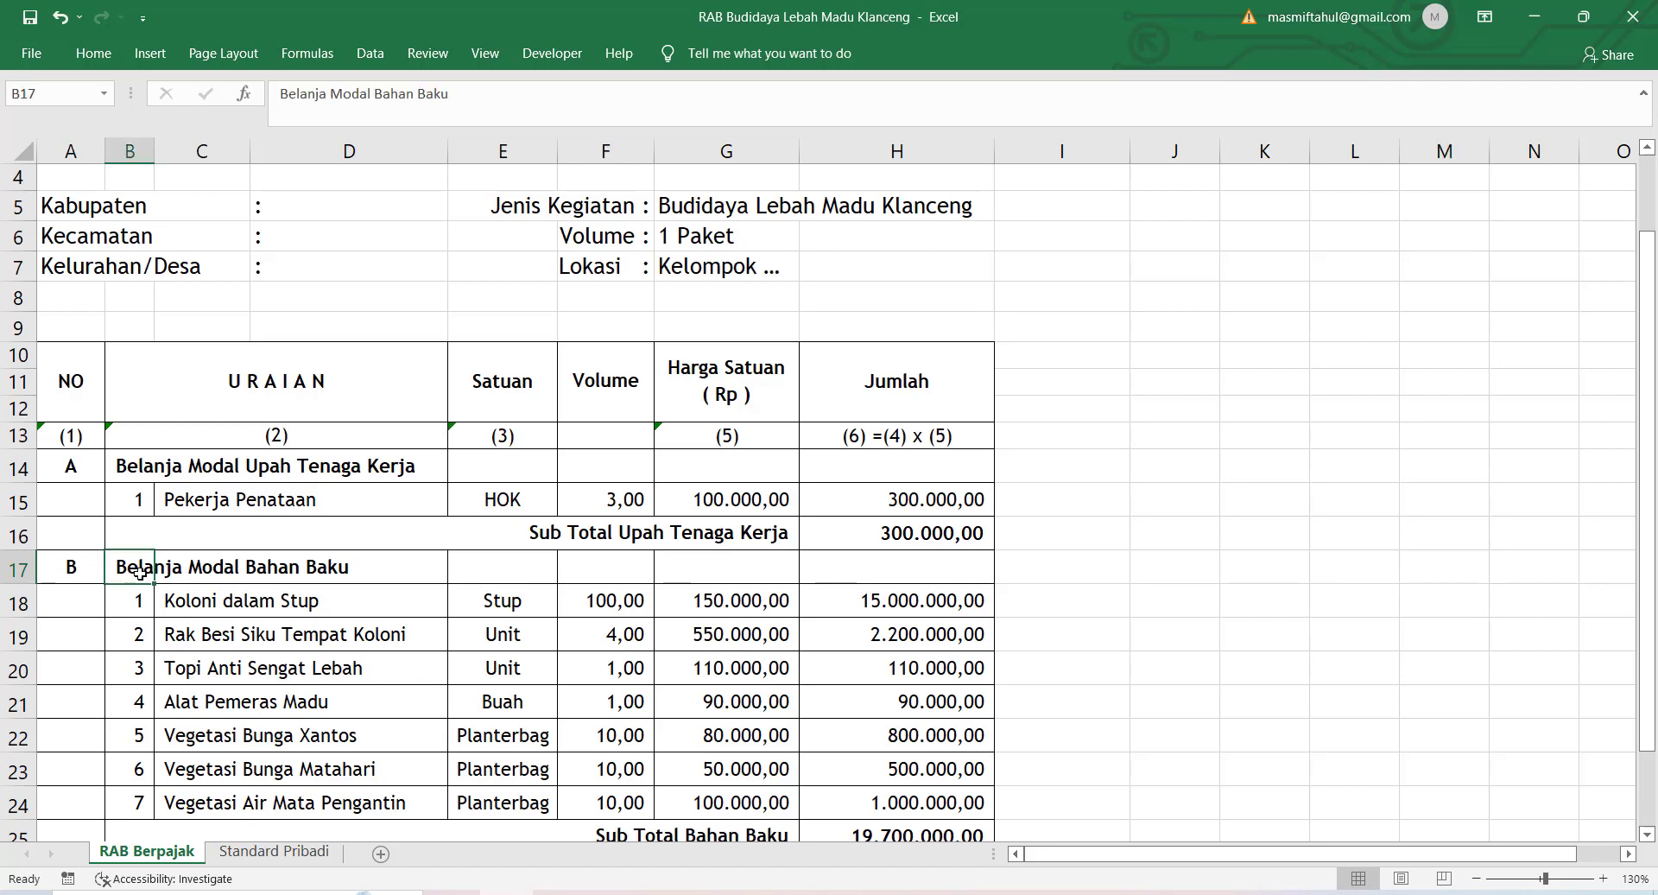
click(150, 501)
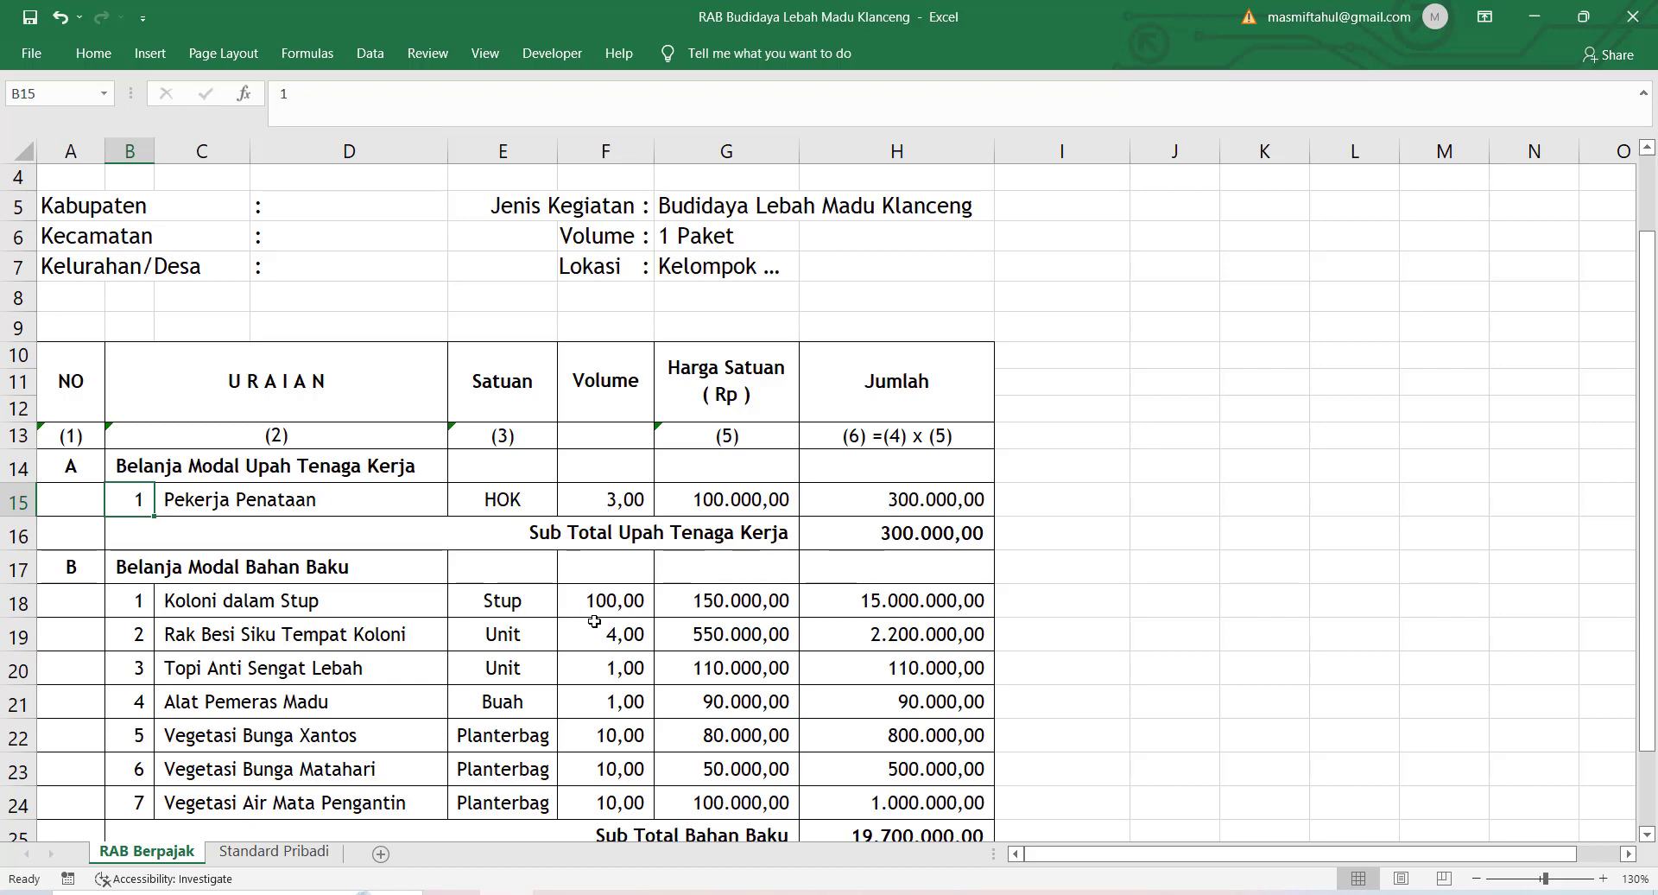
scroll(591, 638, down, 1)
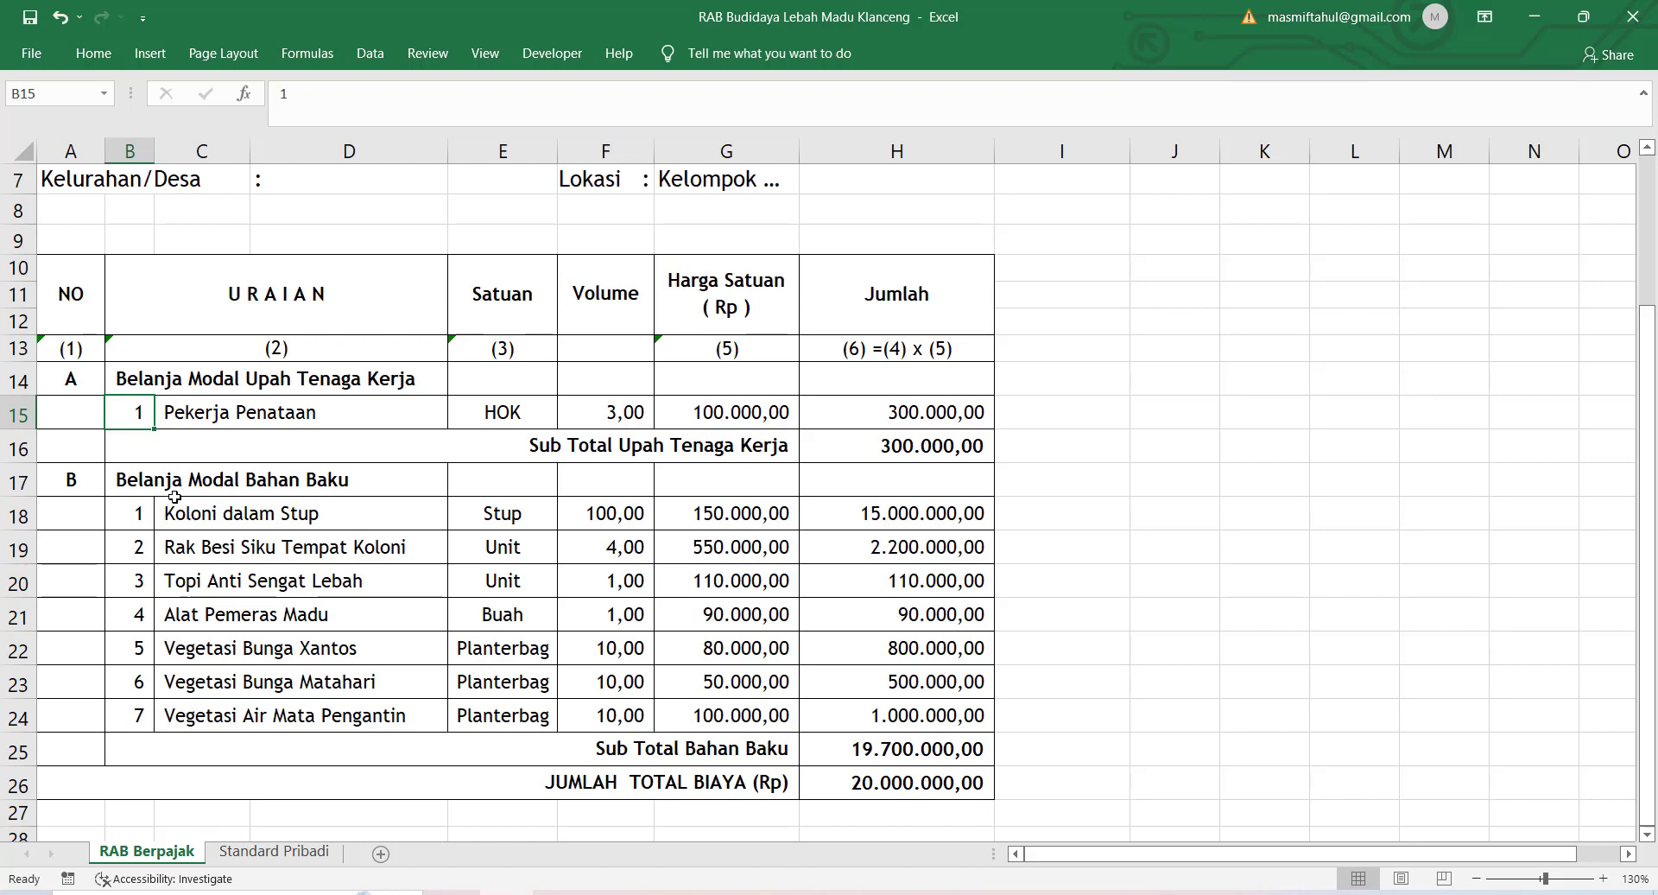
- Examine the unit, volume, unit price and total formula of the Koloni dalam Stup and Rak Besi Siku Tempat Koloni rows
click(134, 522)
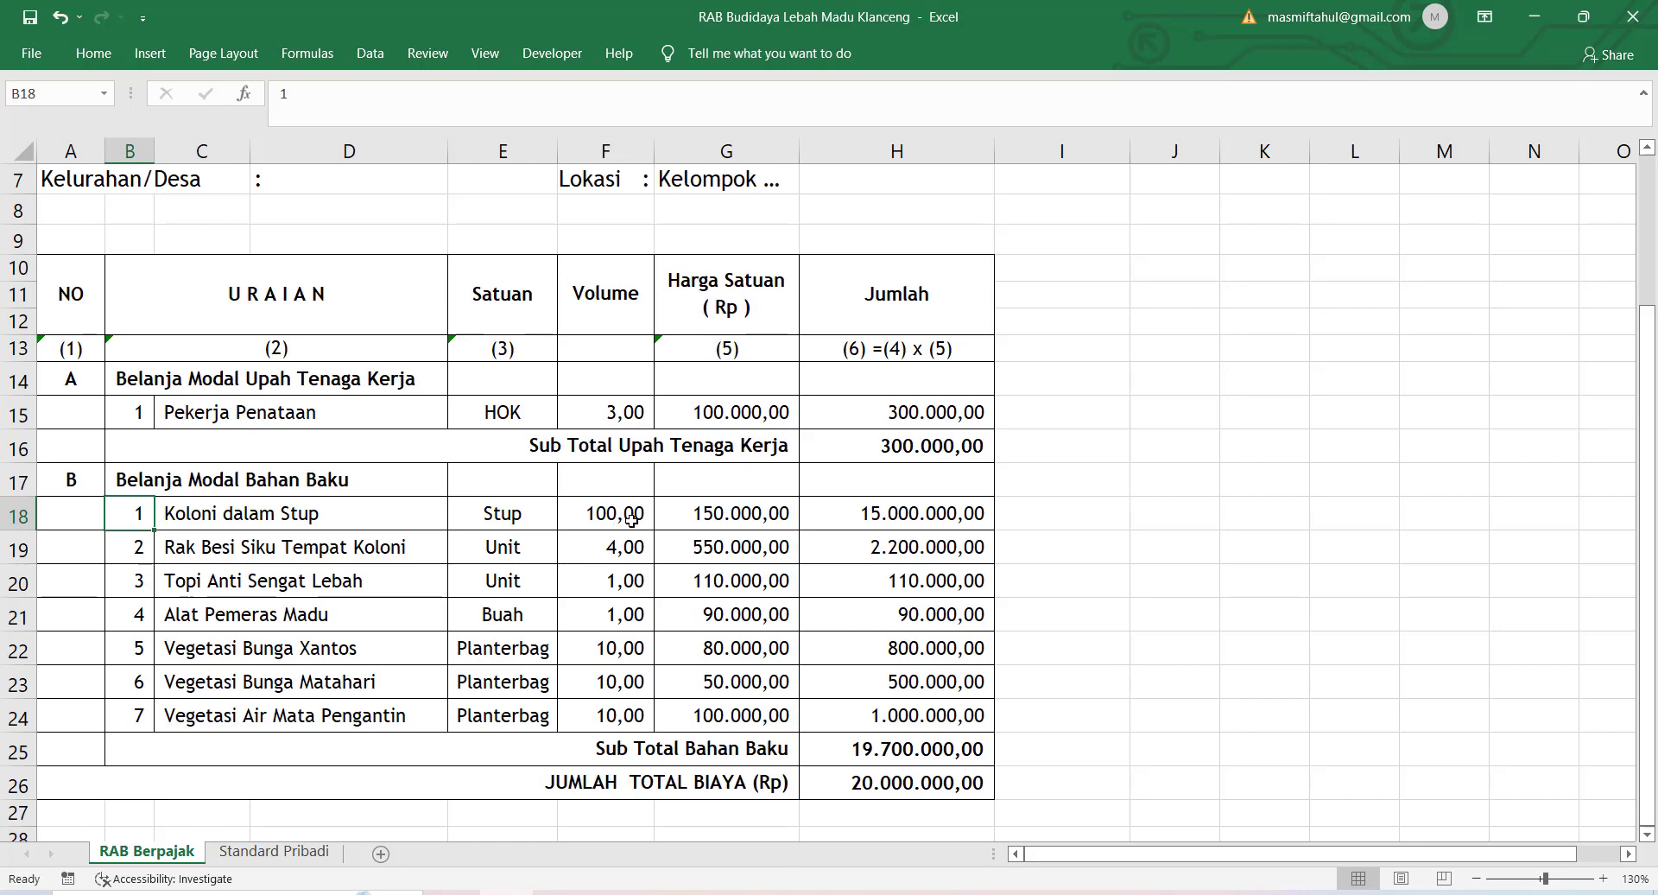
click(477, 511)
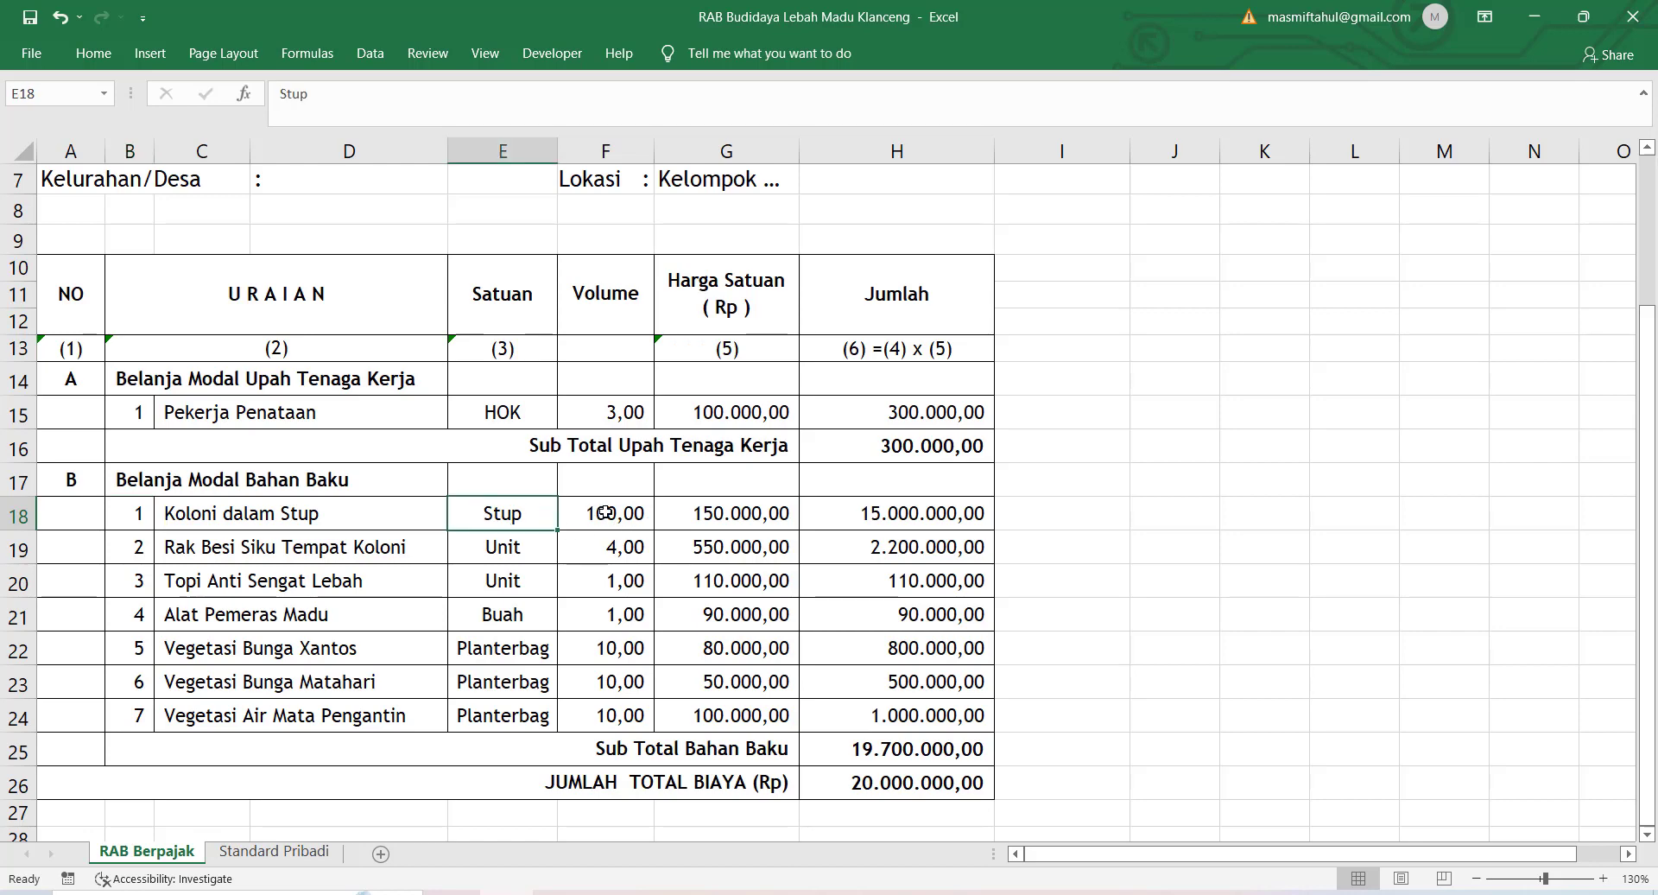
click(607, 512)
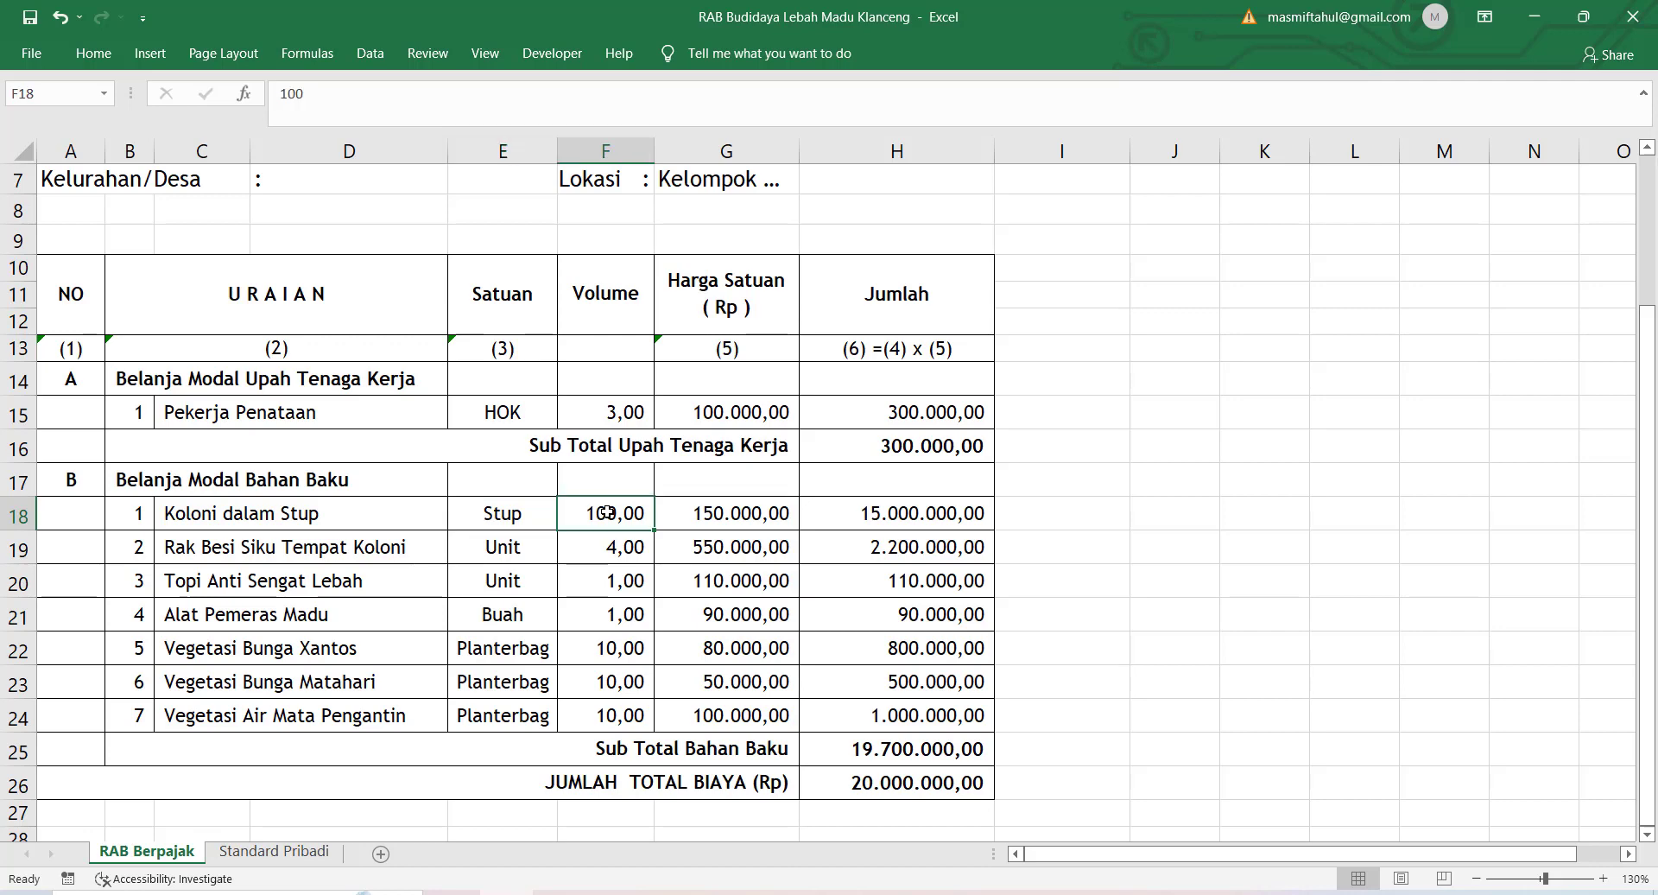
click(743, 512)
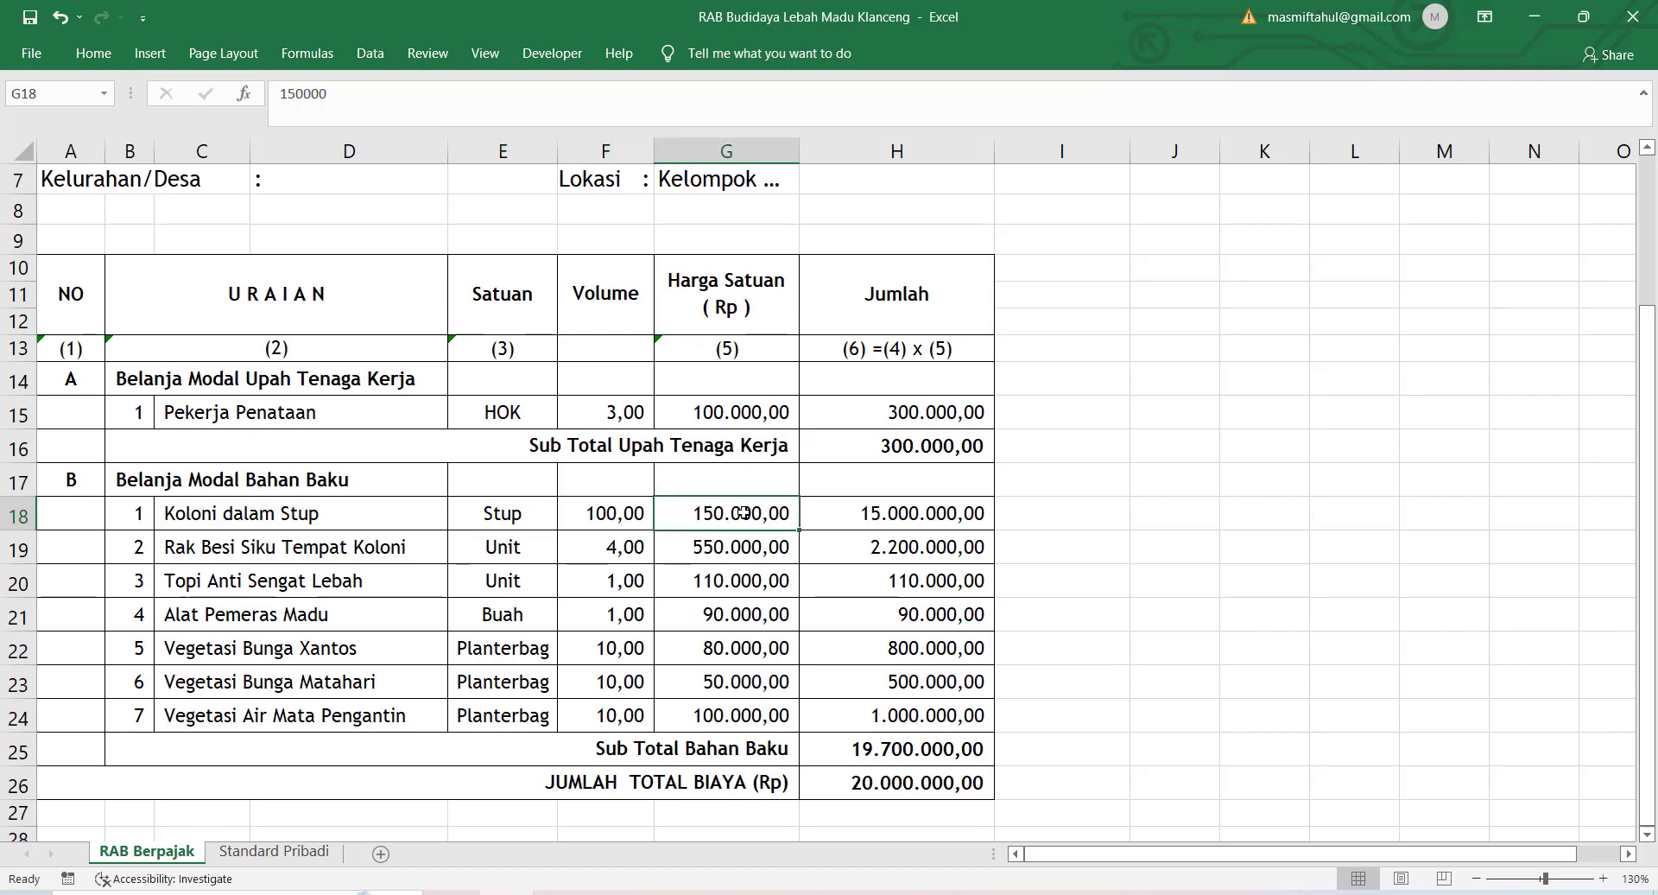
click(895, 508)
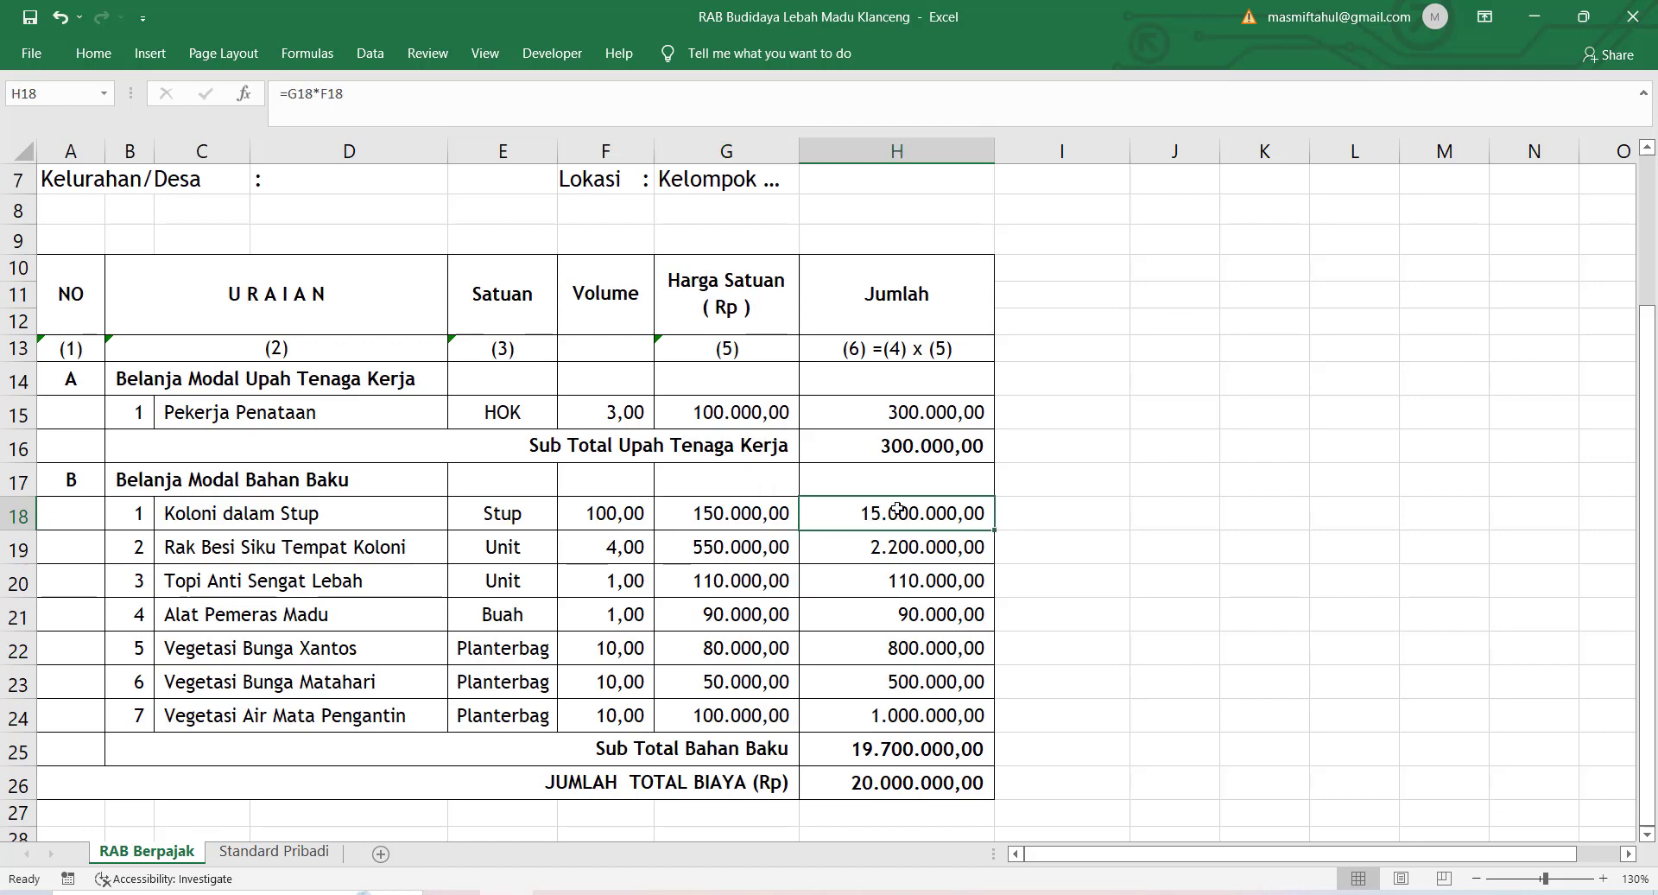
click(707, 522)
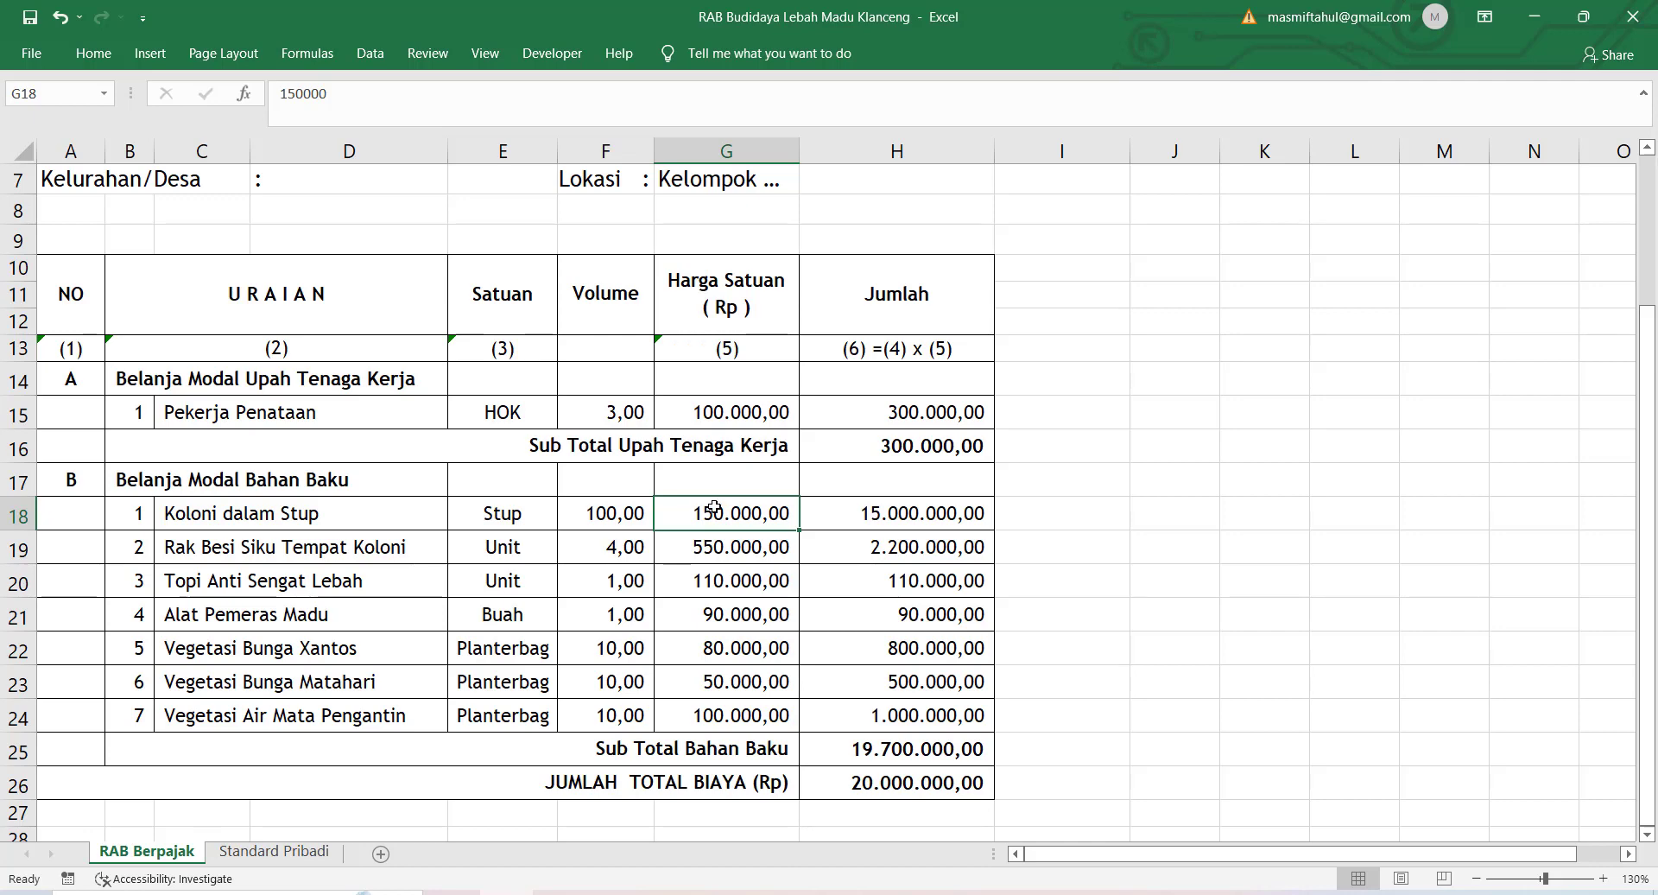
click(624, 517)
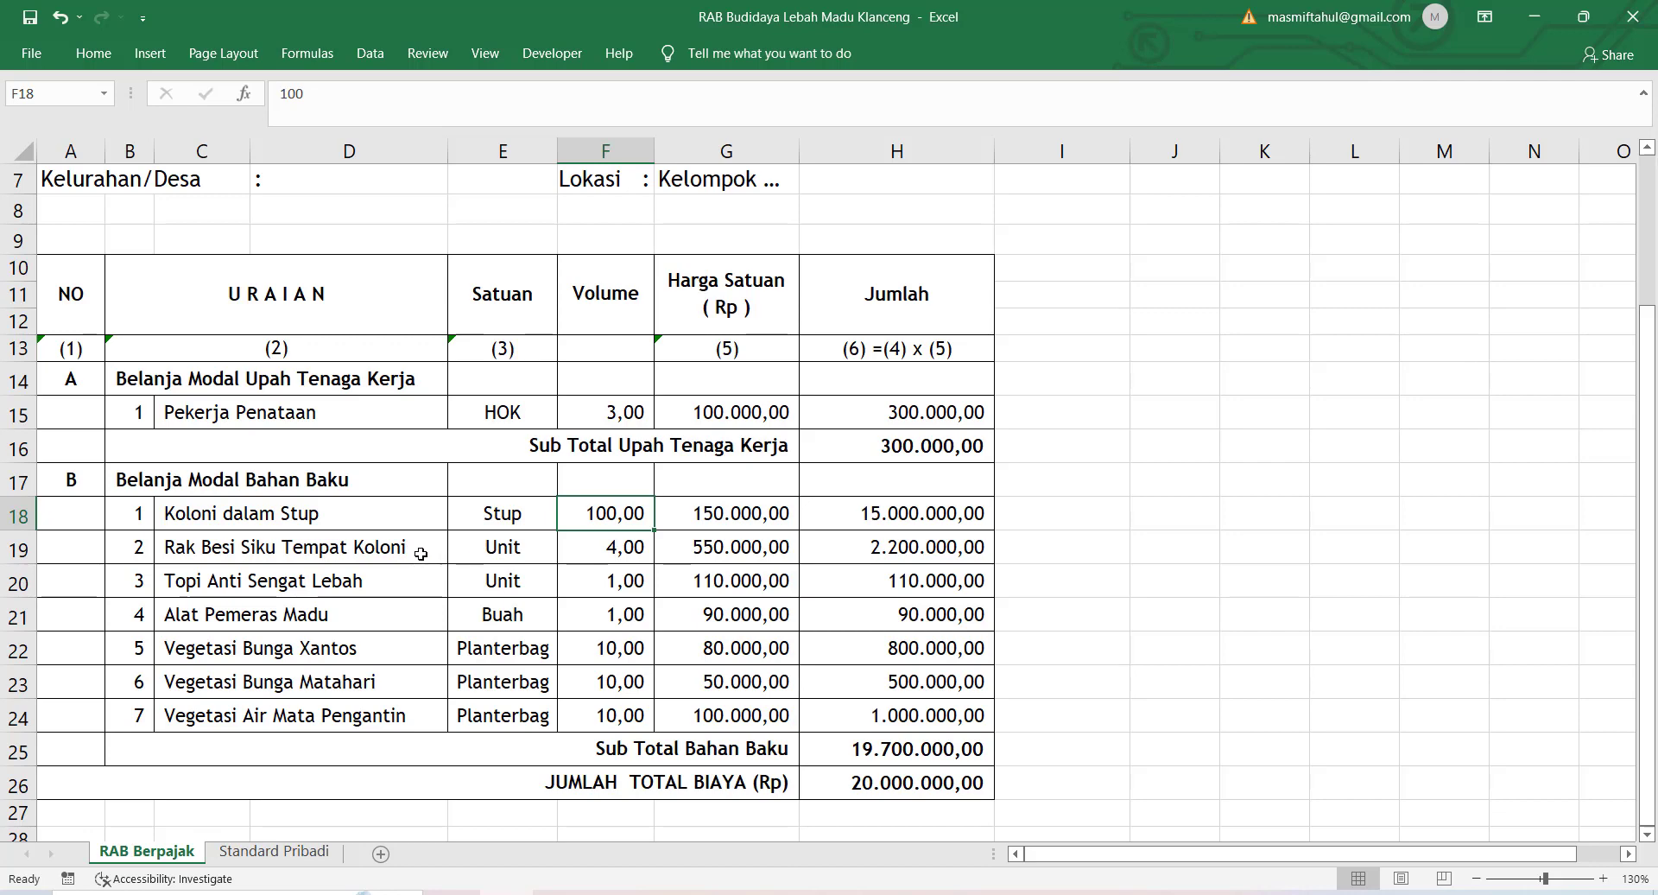
click(639, 550)
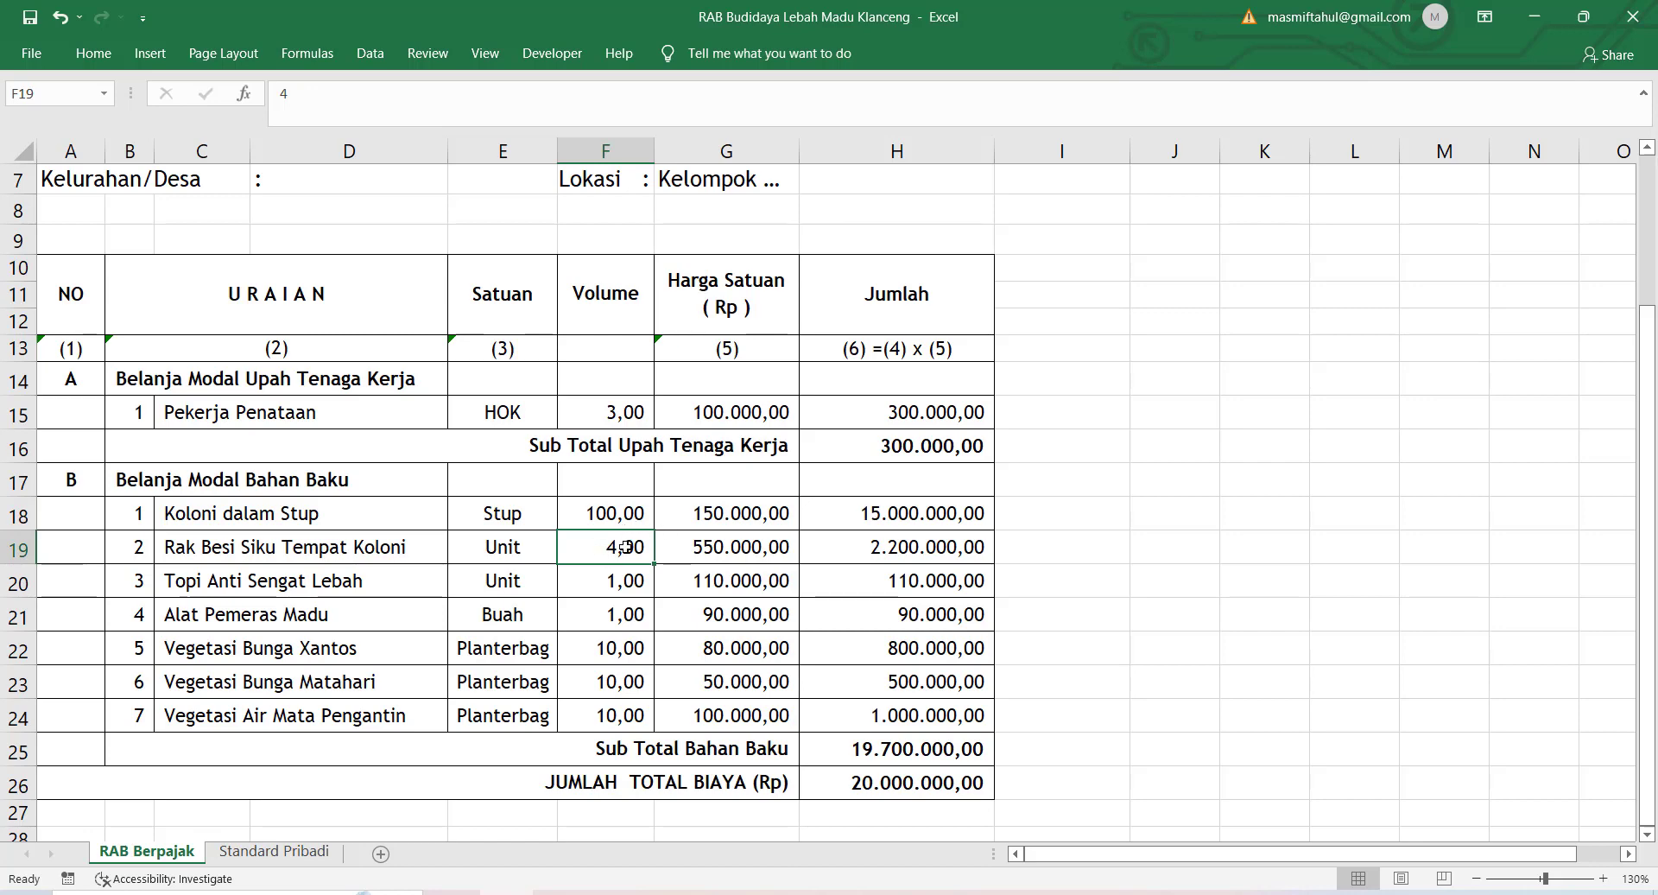
click(620, 515)
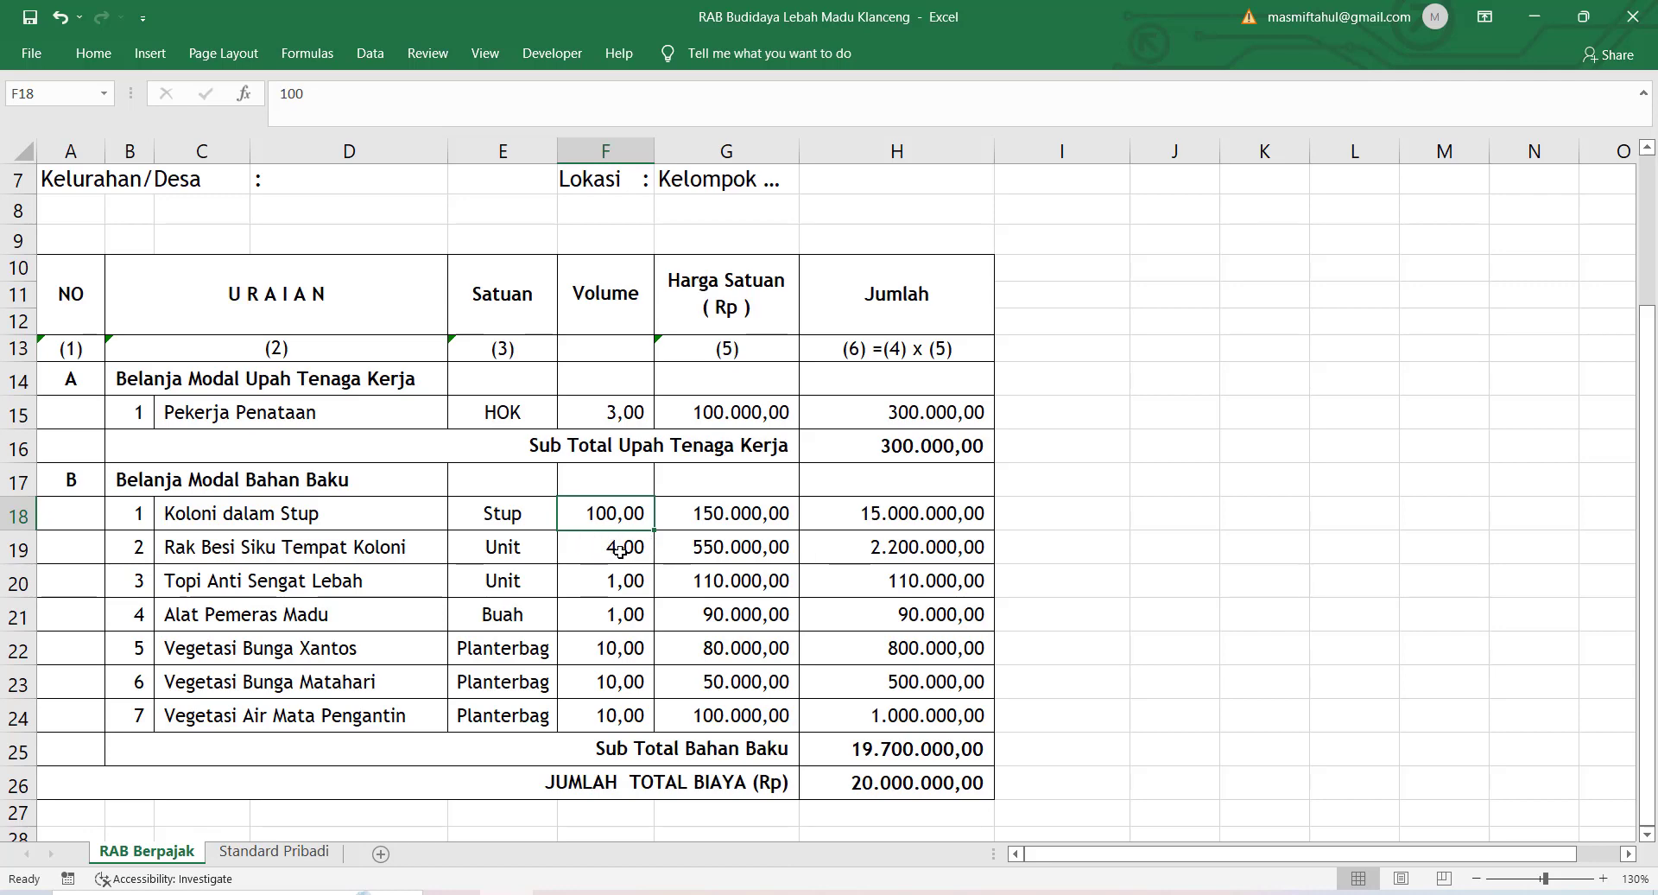
click(700, 551)
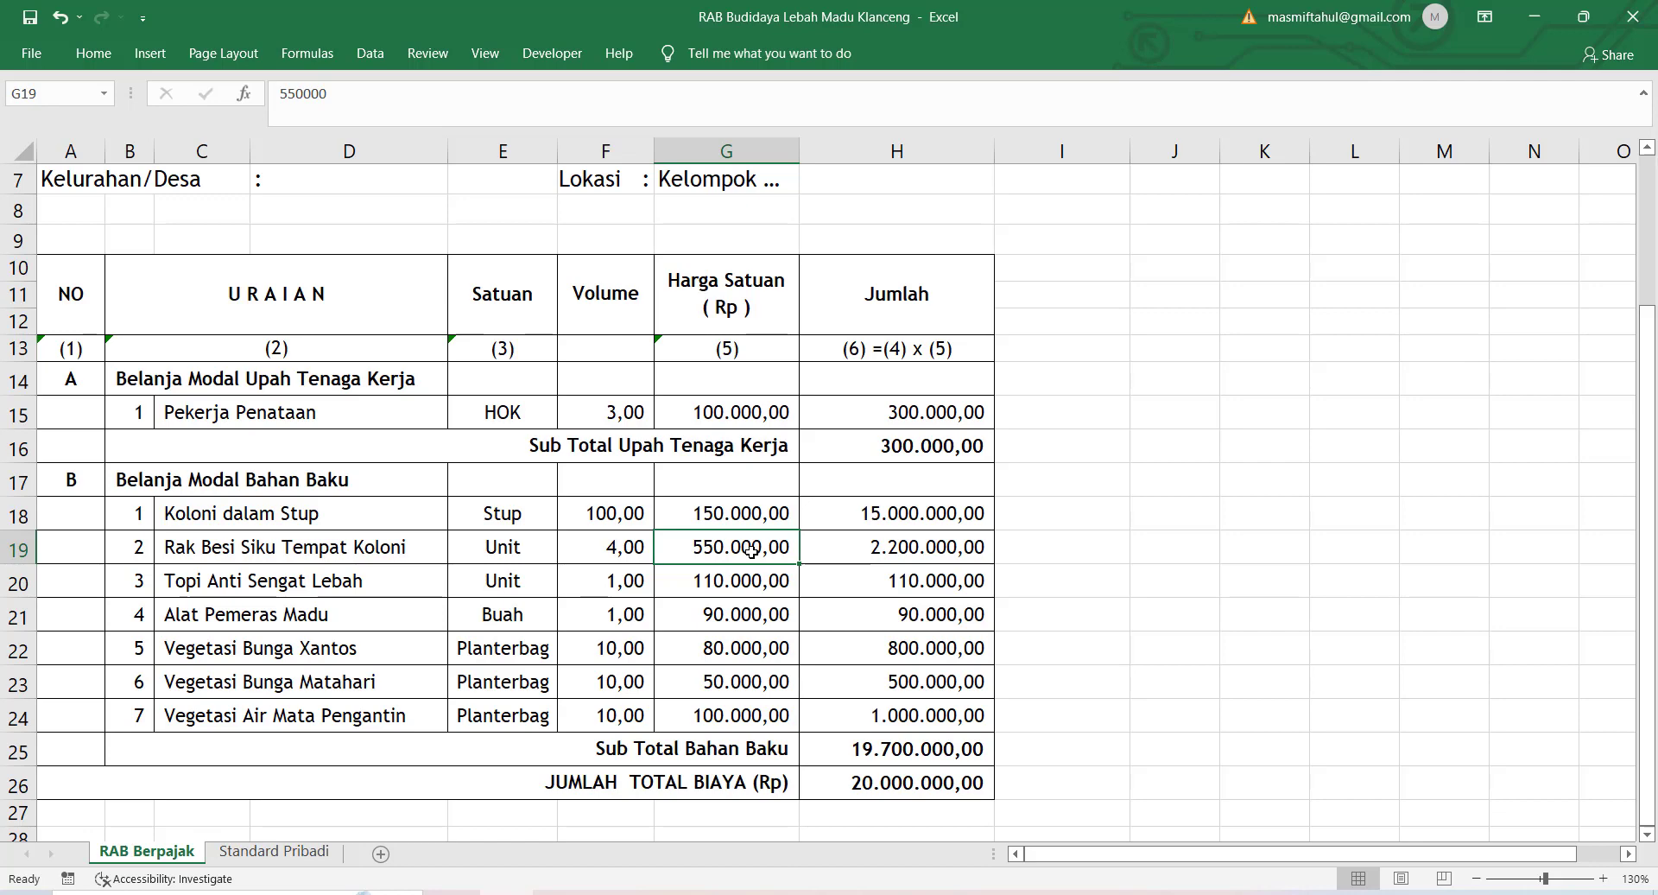
click(917, 553)
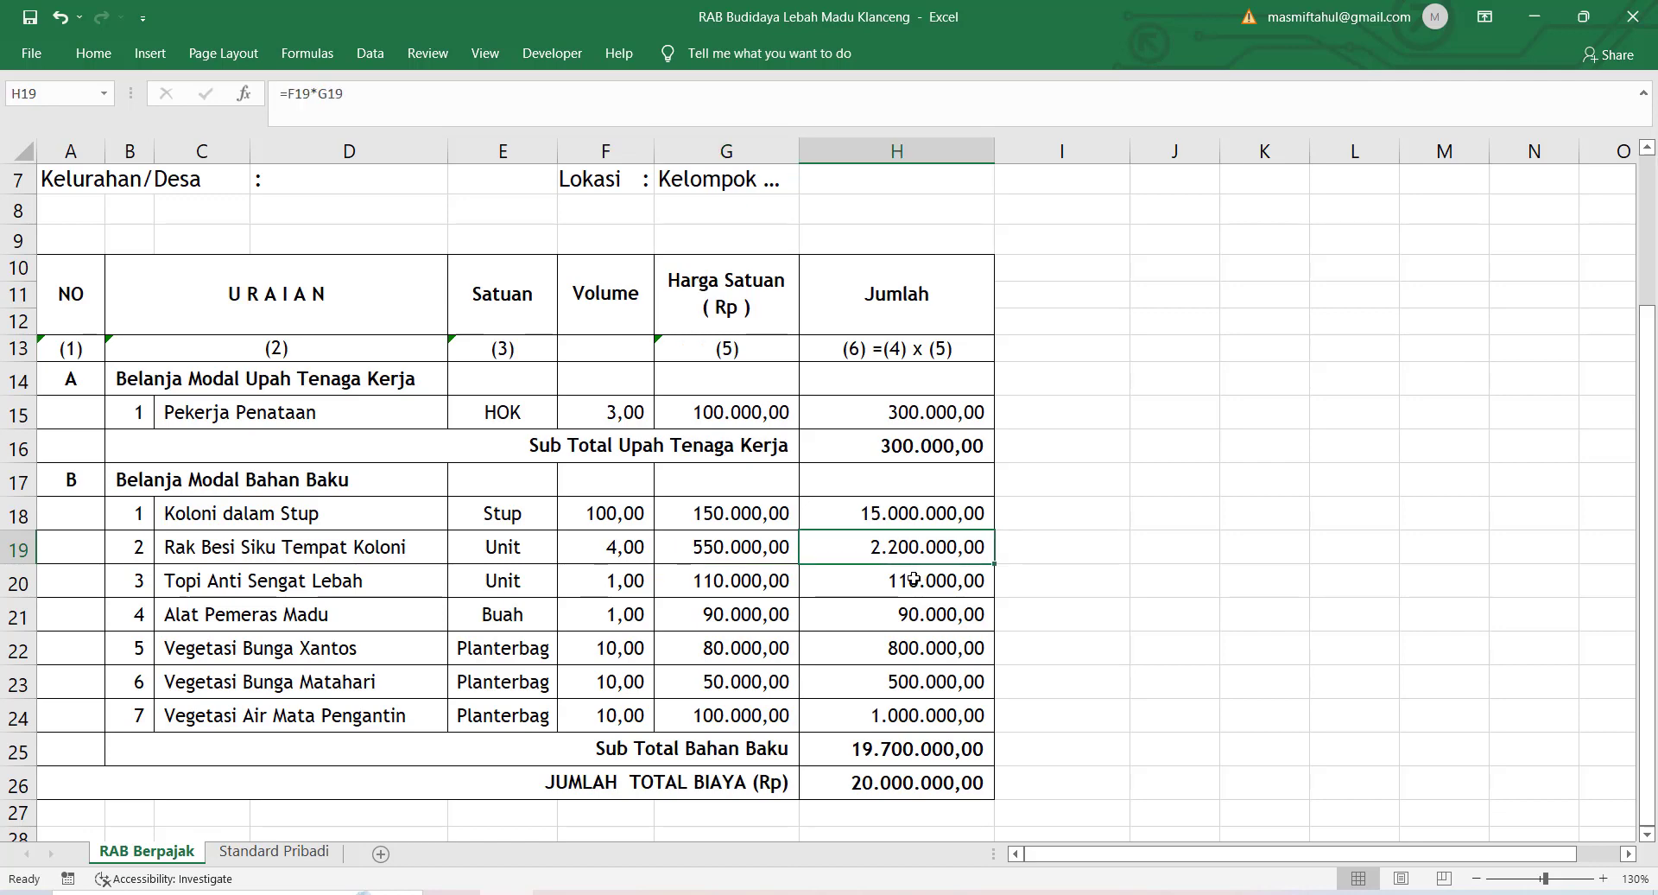
- Examine the volume, unit price and total entries of the Topi Anti Sengat Lebah and Alat Pemeras Madu rows
click(209, 589)
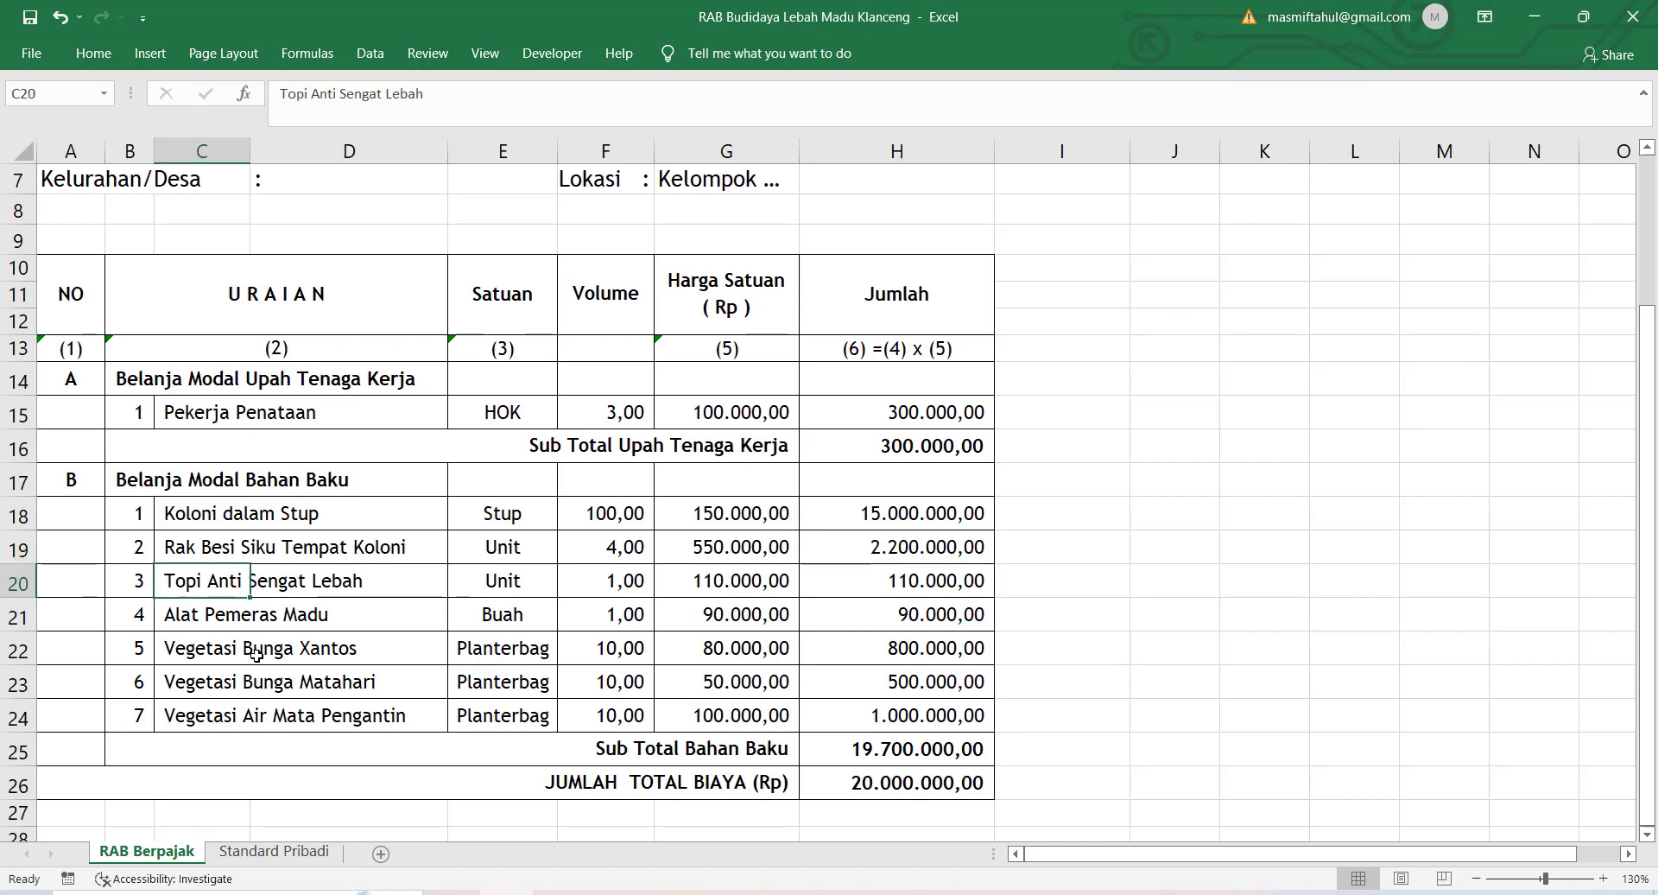
click(524, 585)
click(595, 586)
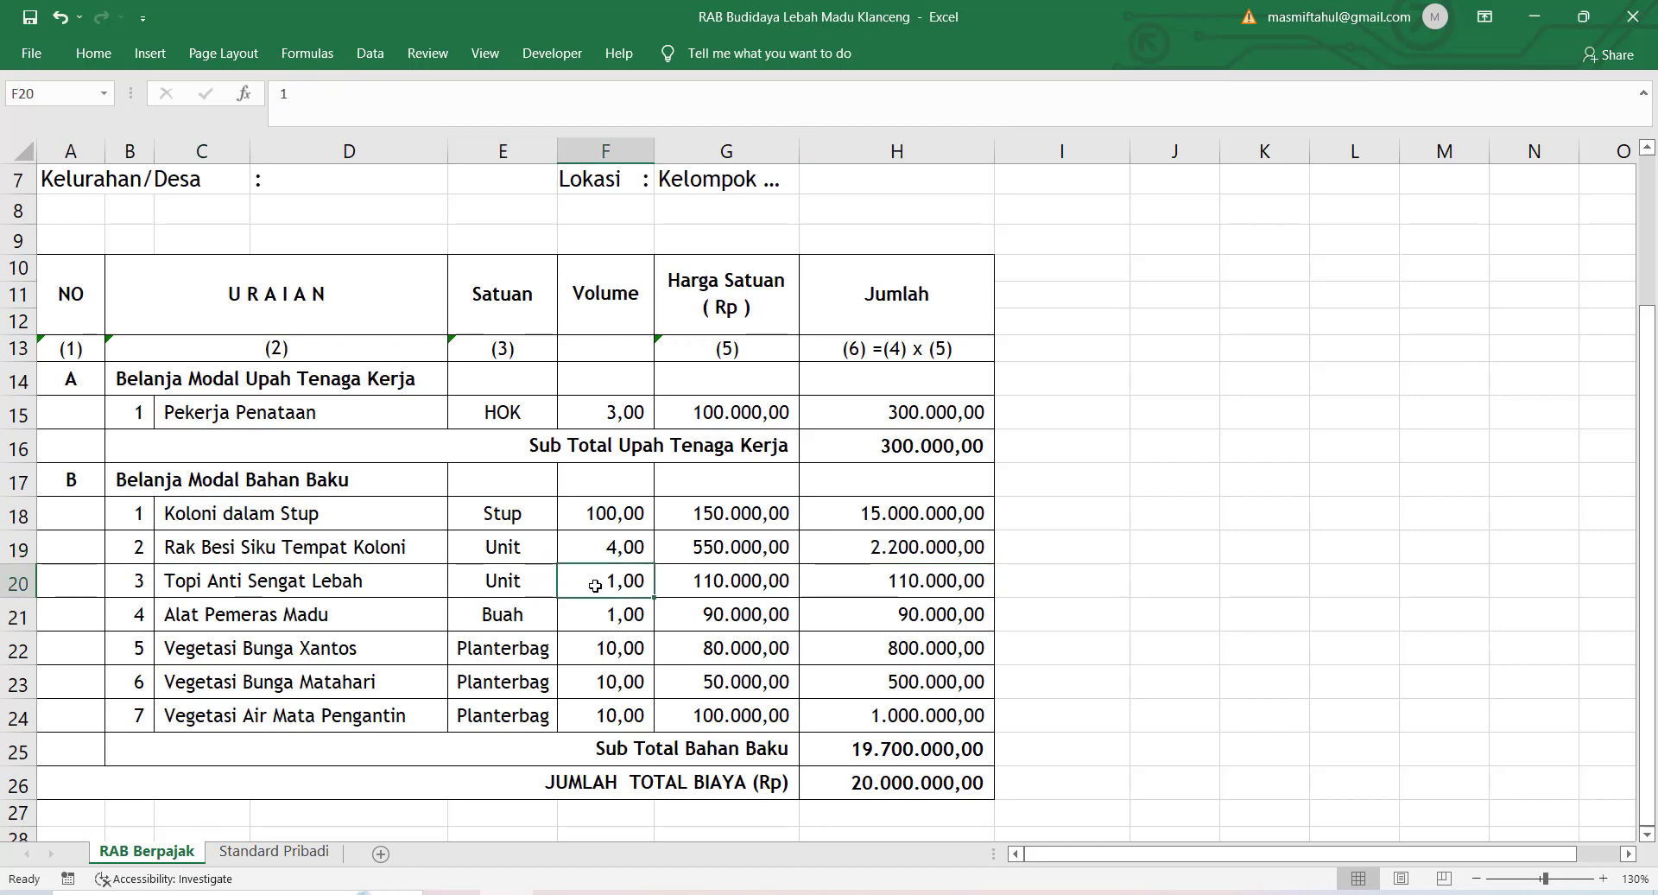
click(772, 587)
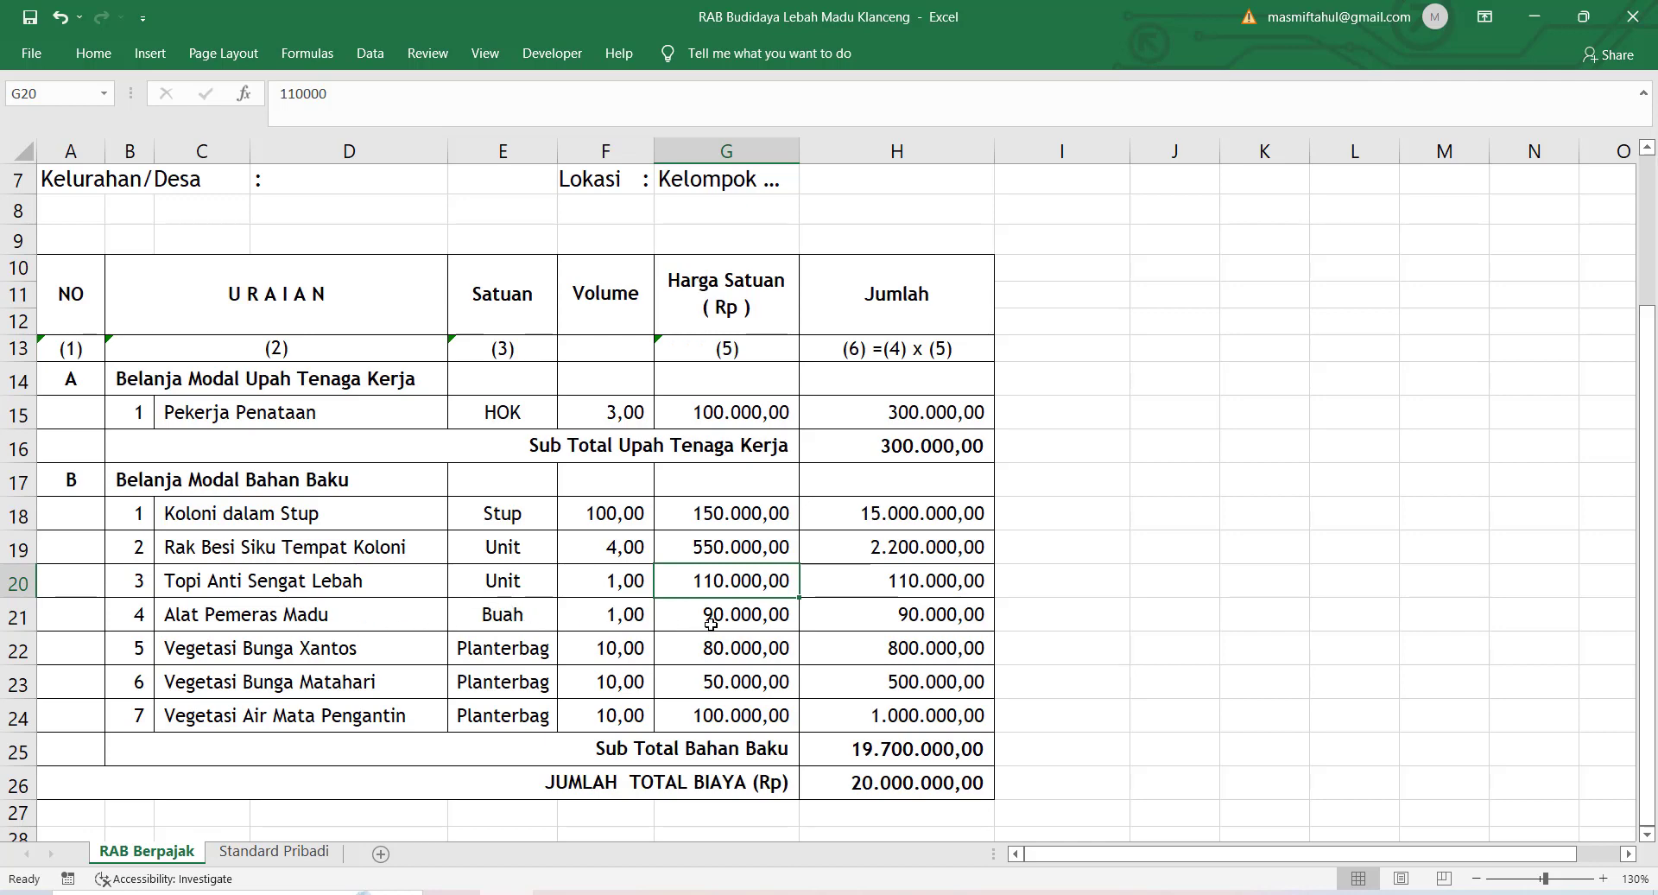
click(744, 619)
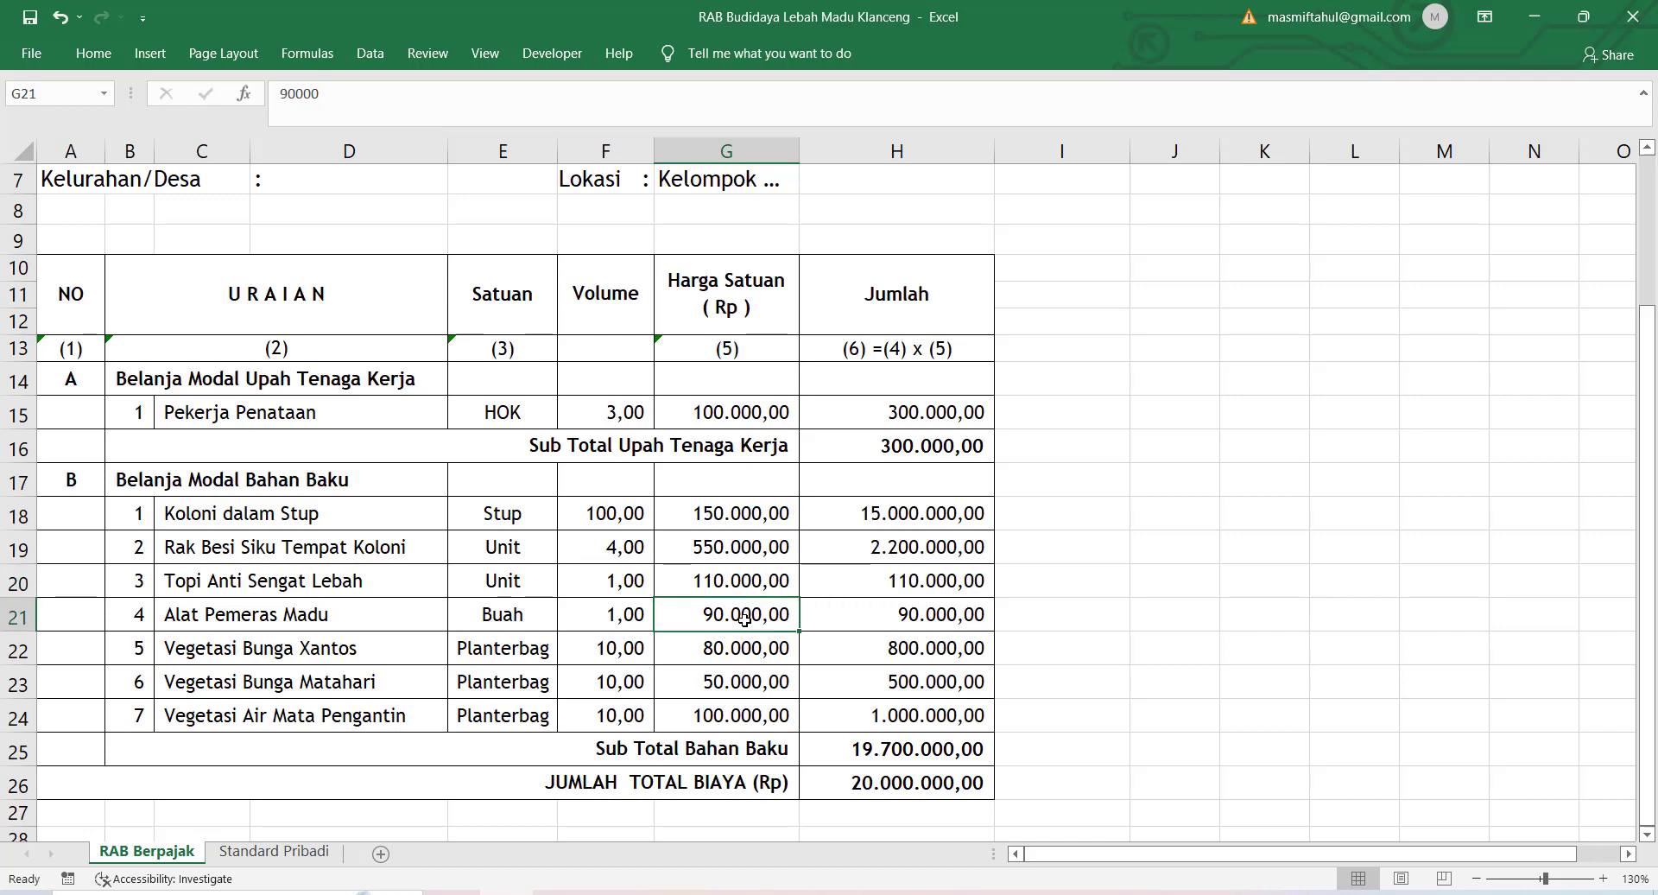
click(898, 616)
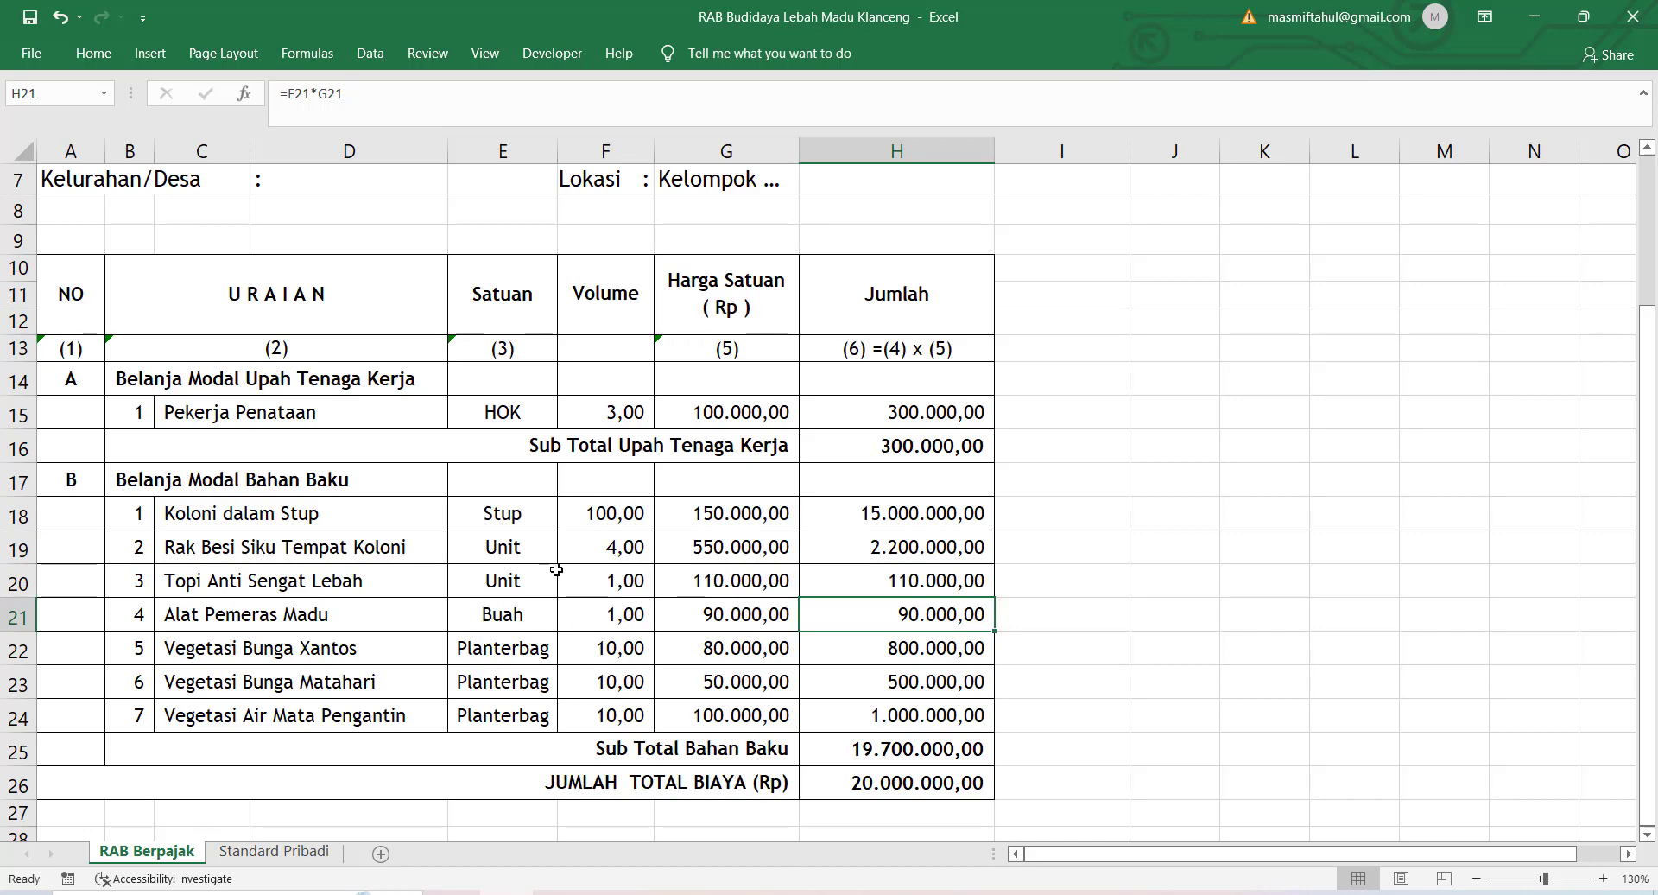
scroll(471, 525, up, 2)
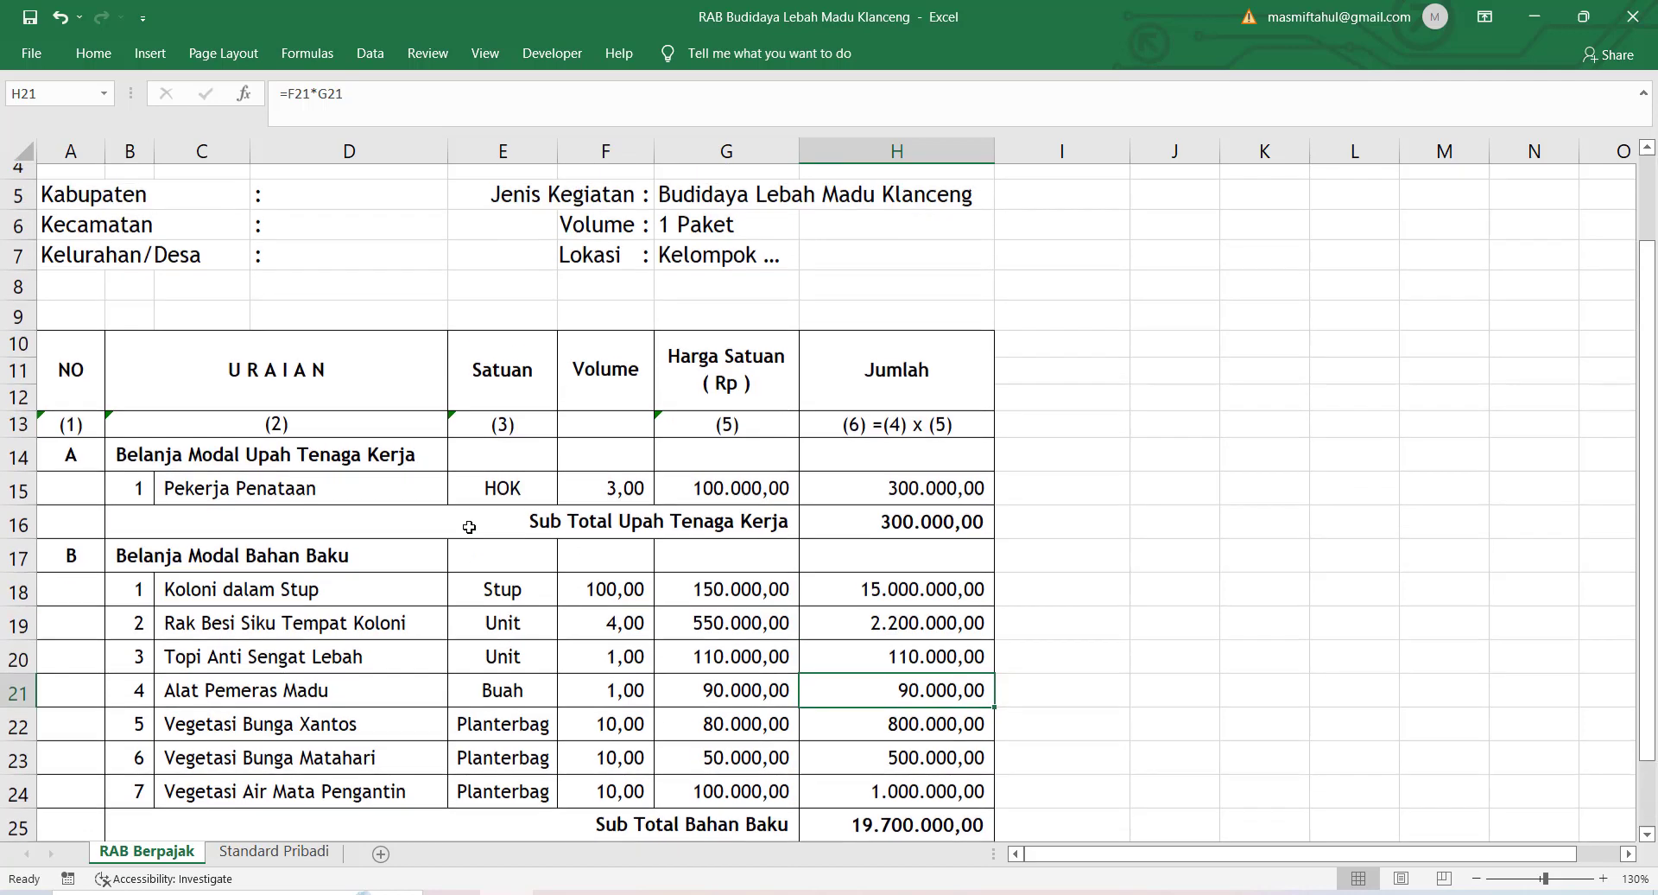
scroll(470, 528, down, 2)
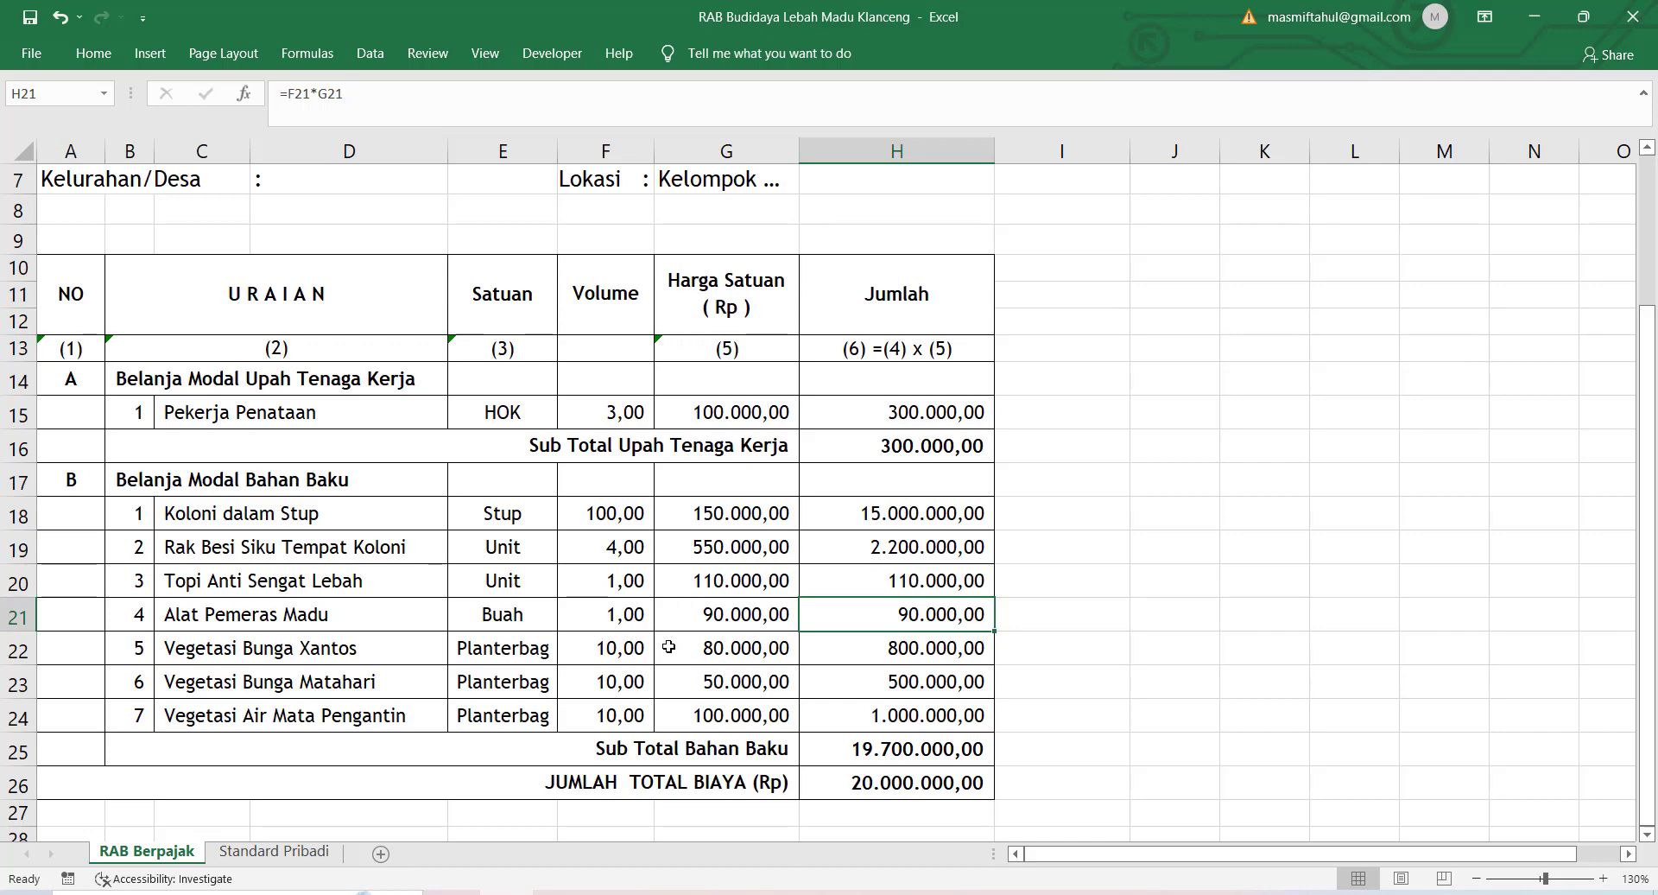
- Examine the units, unit prices and total formulas of the three Vegetasi rows in the raw materials section
click(707, 651)
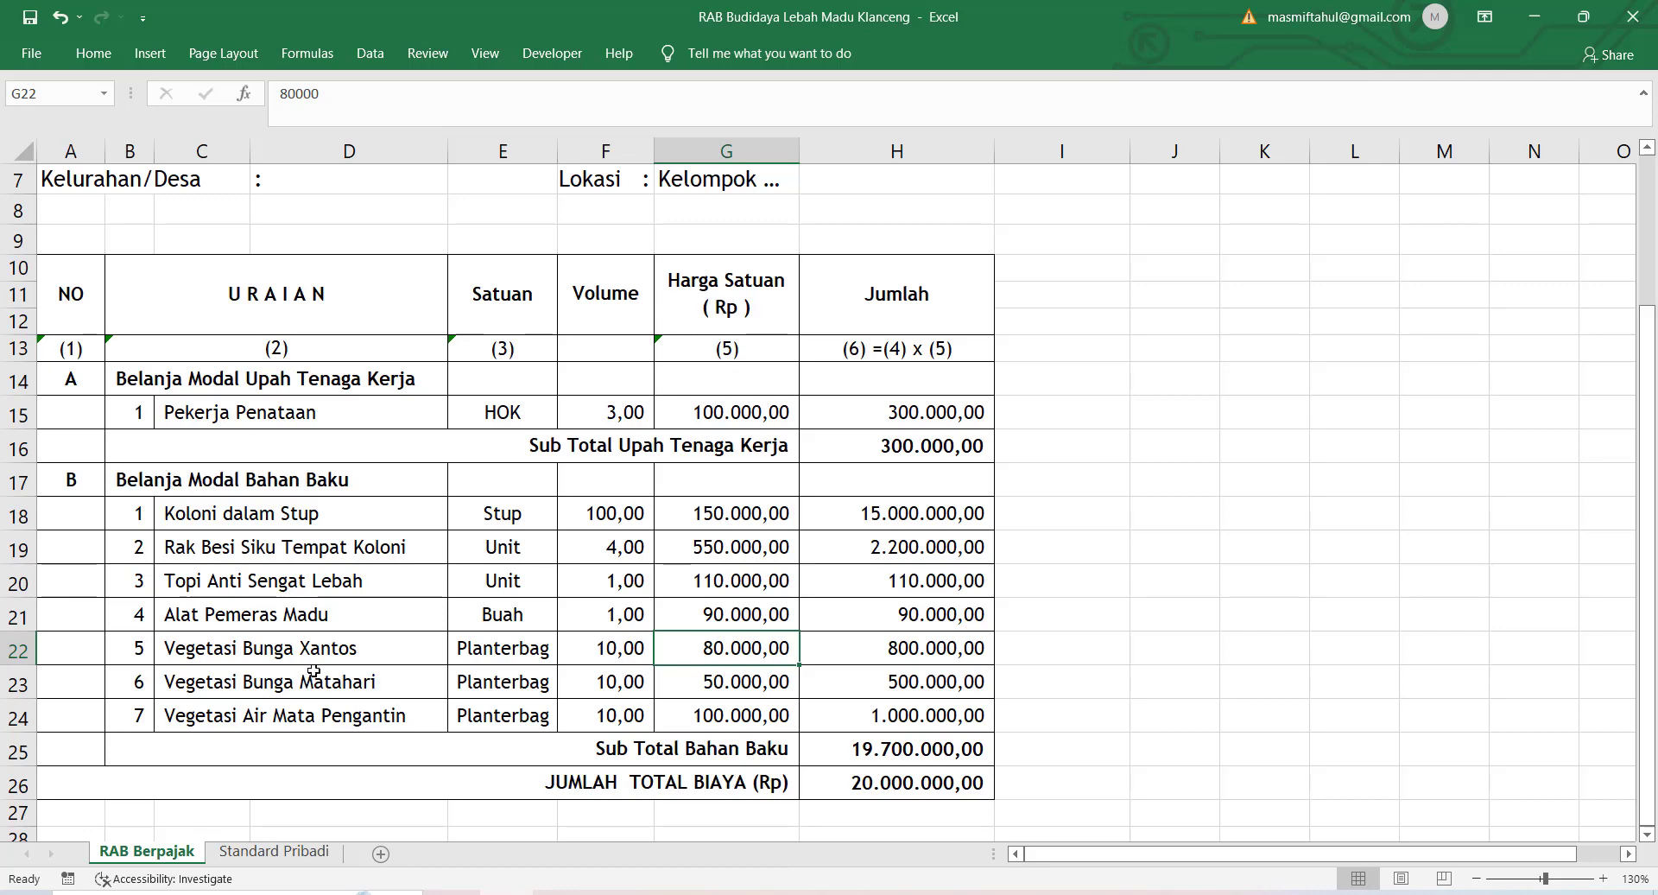
click(524, 655)
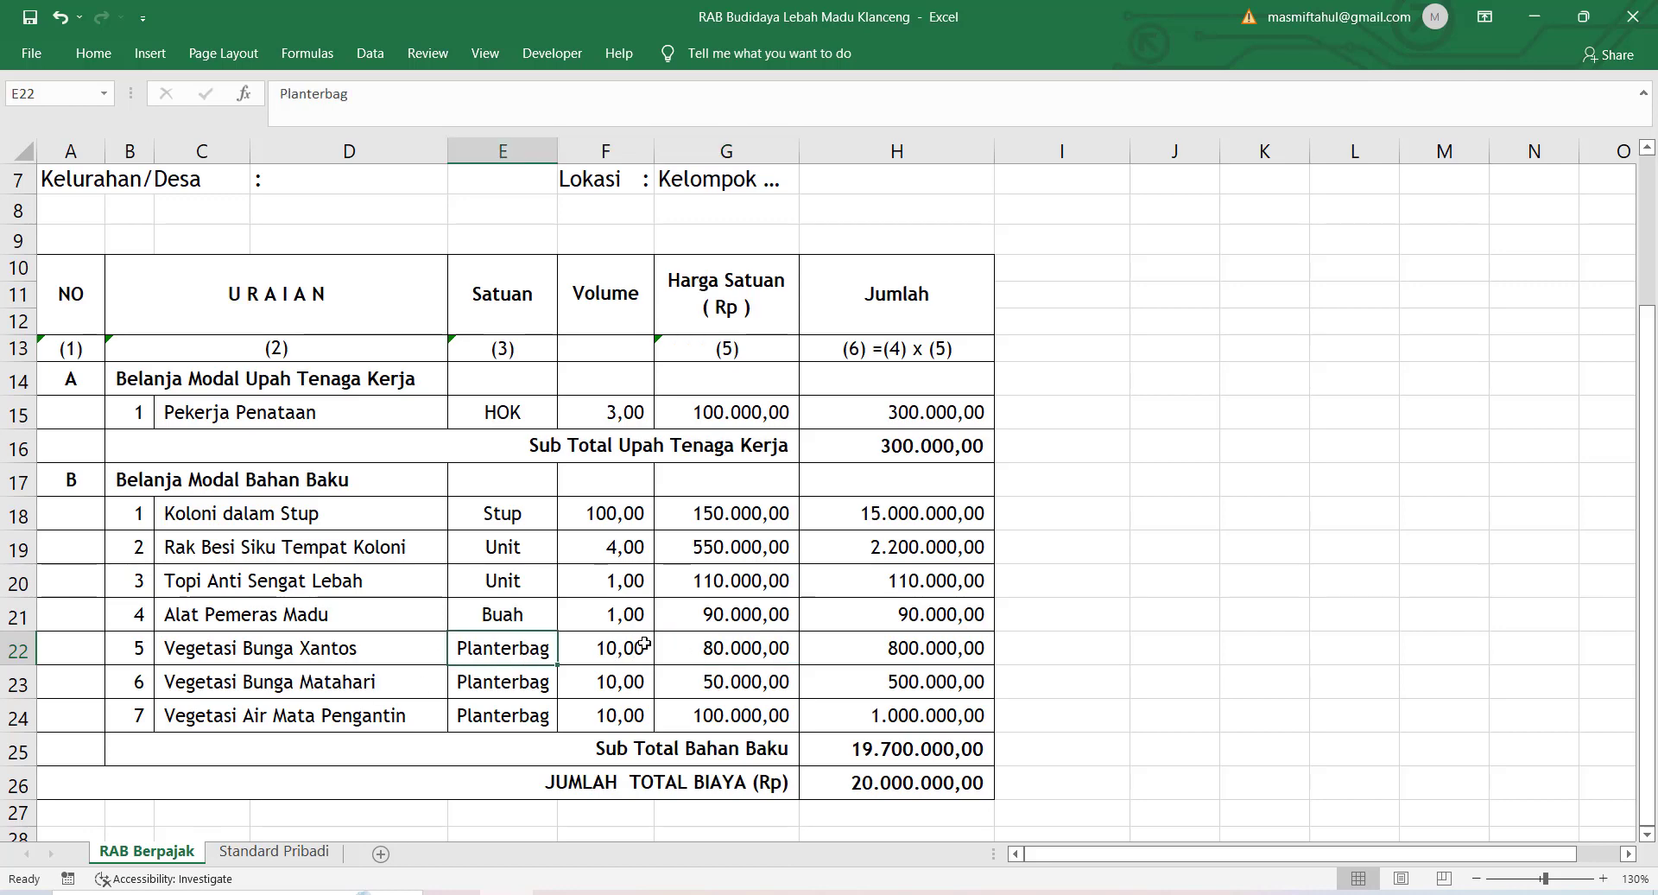
click(773, 653)
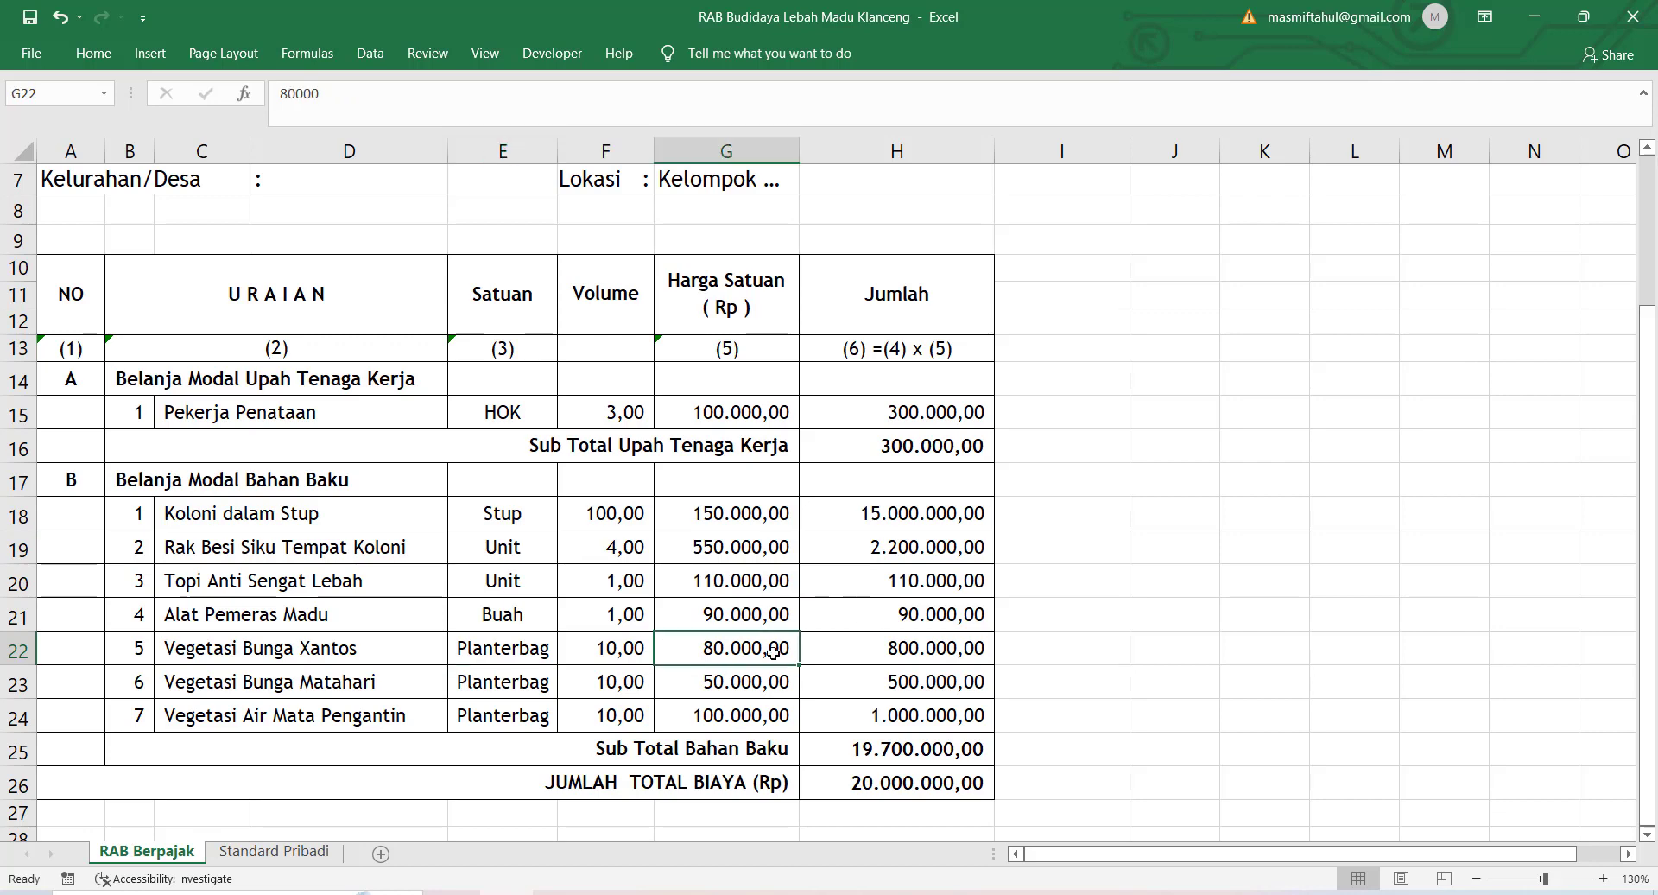
click(907, 644)
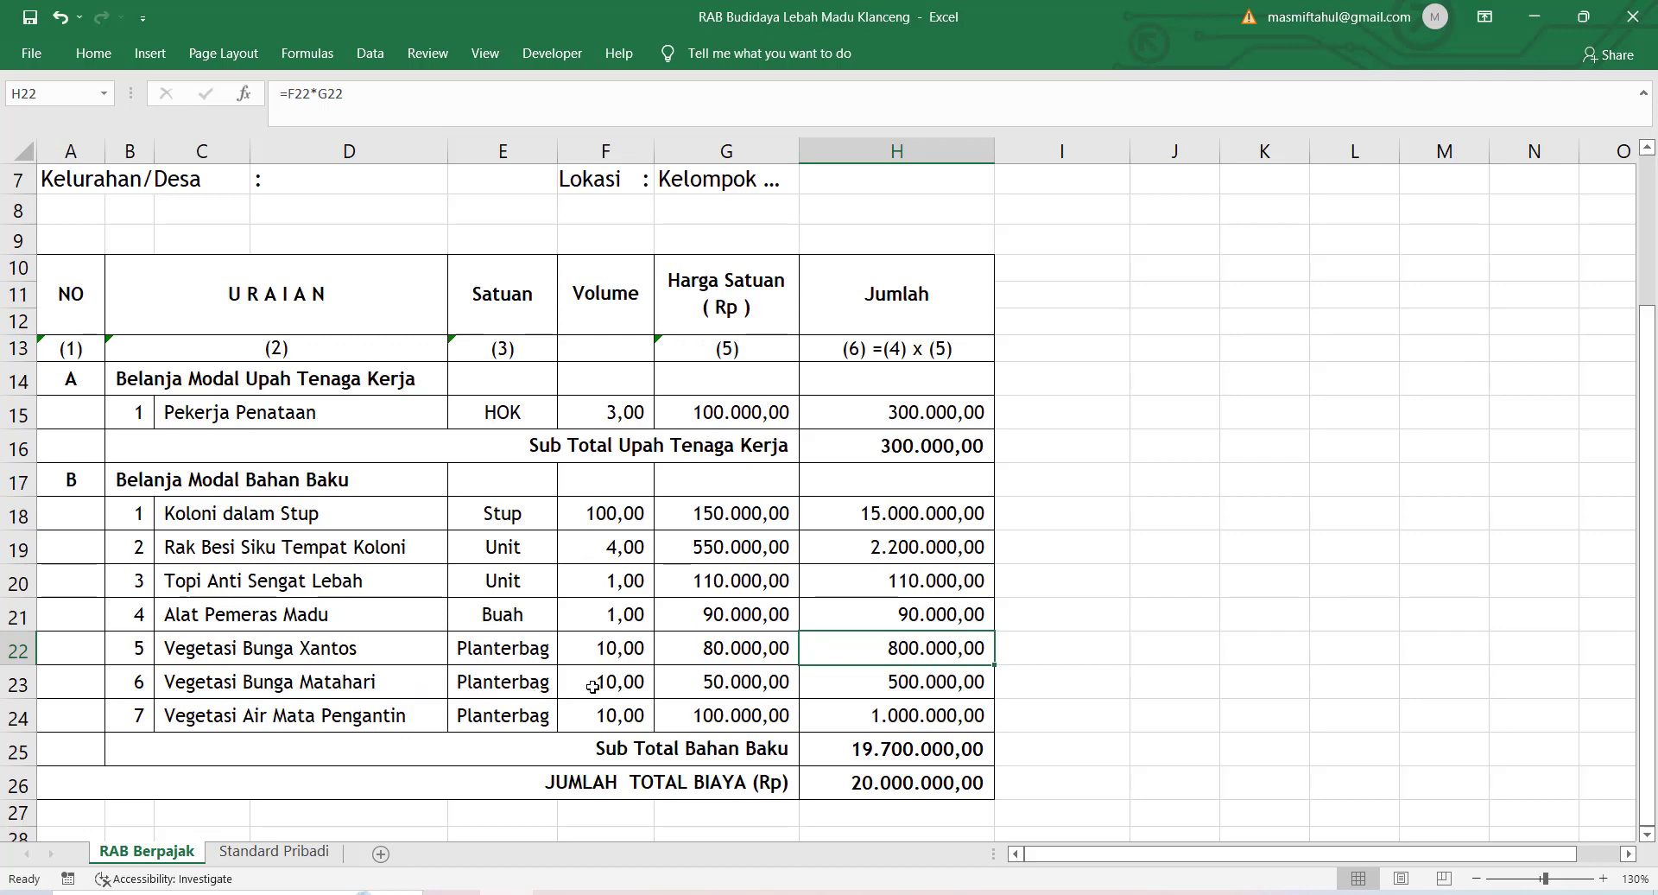
click(714, 685)
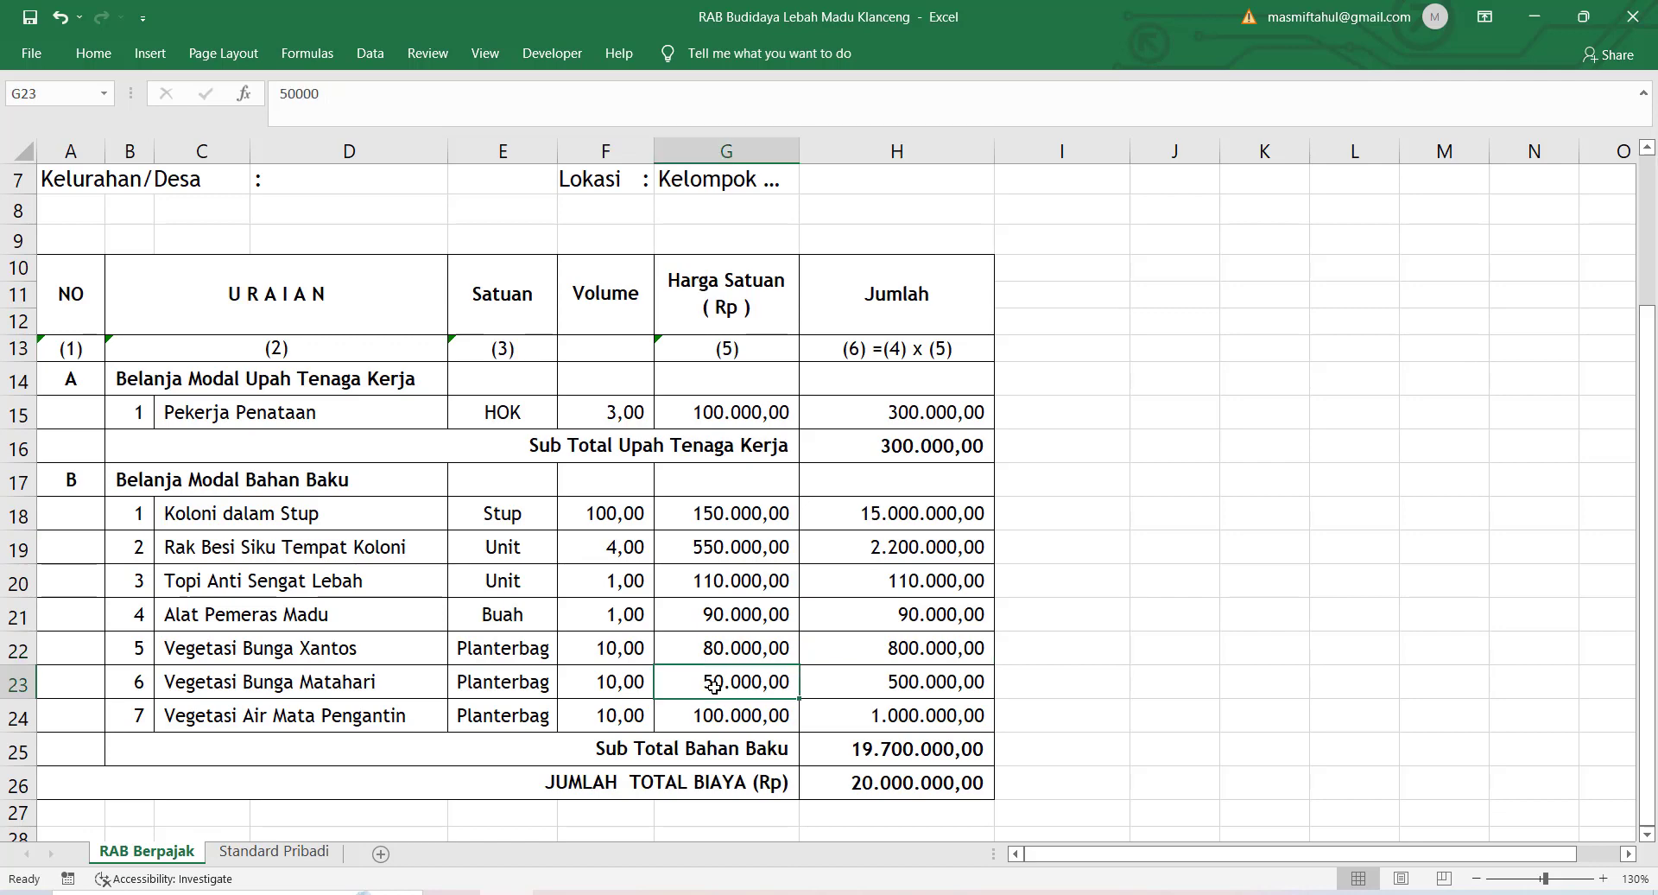
click(894, 686)
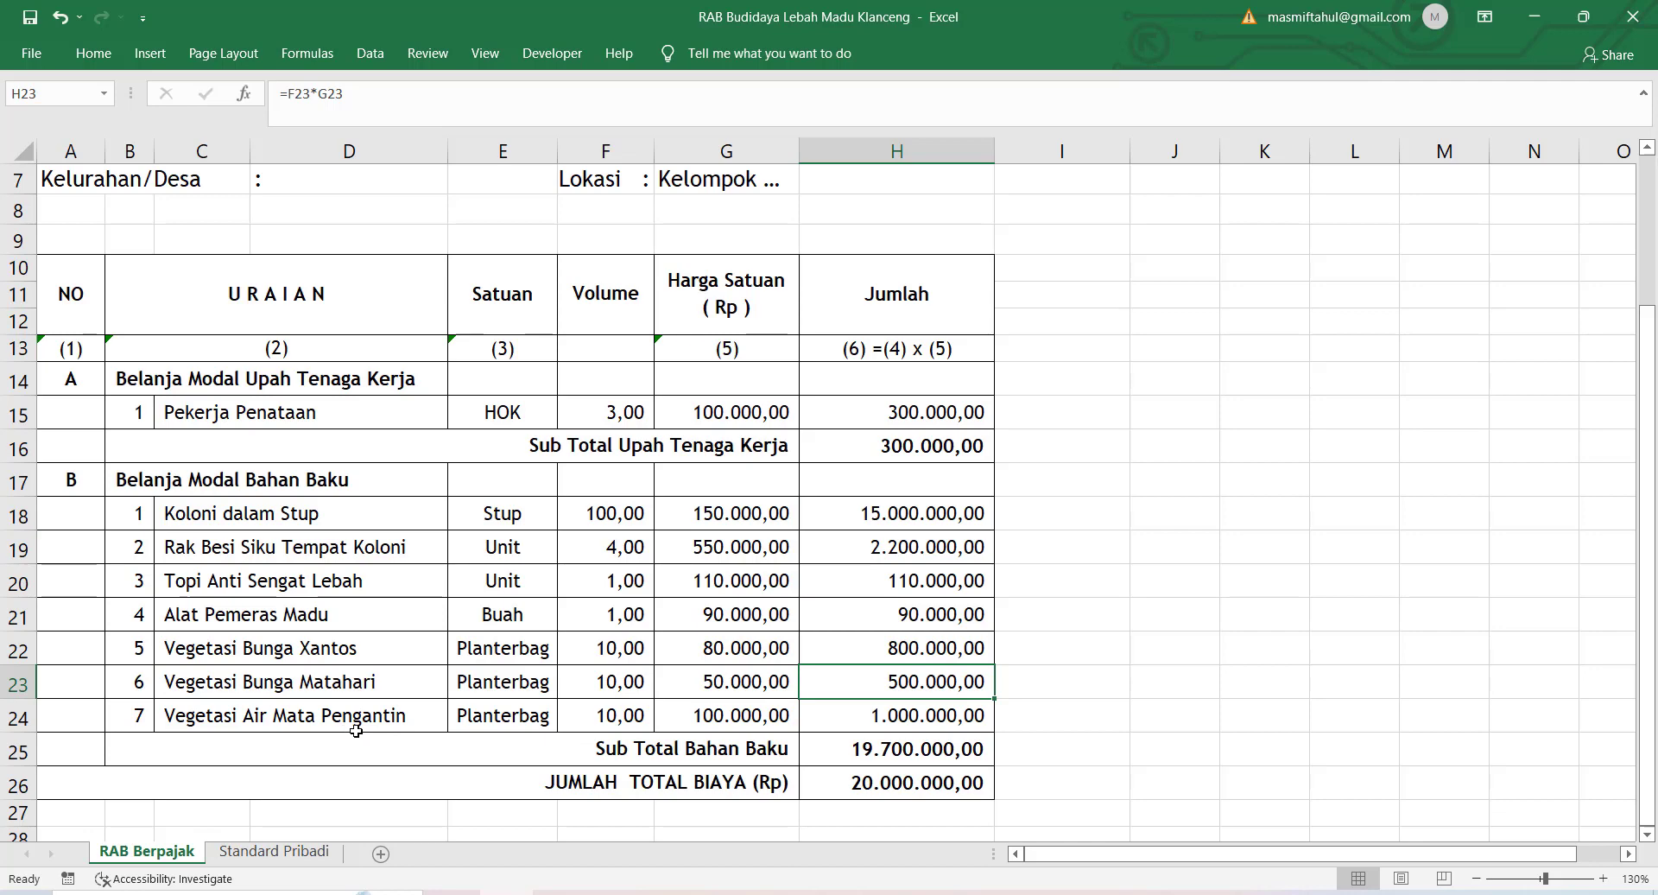
click(429, 718)
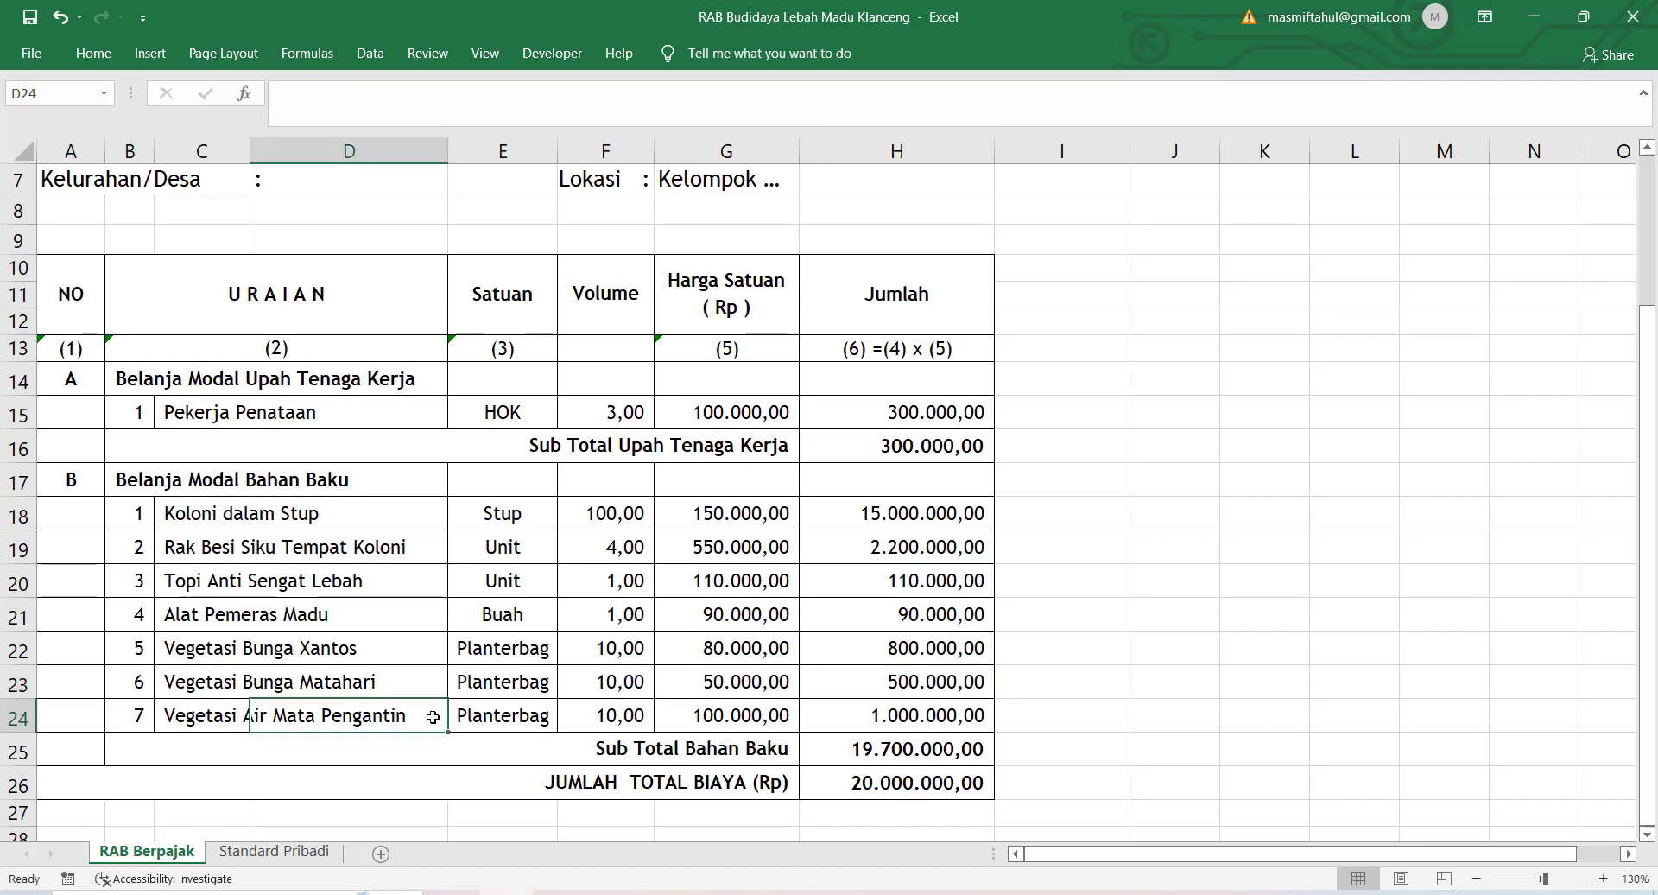
click(500, 718)
click(228, 711)
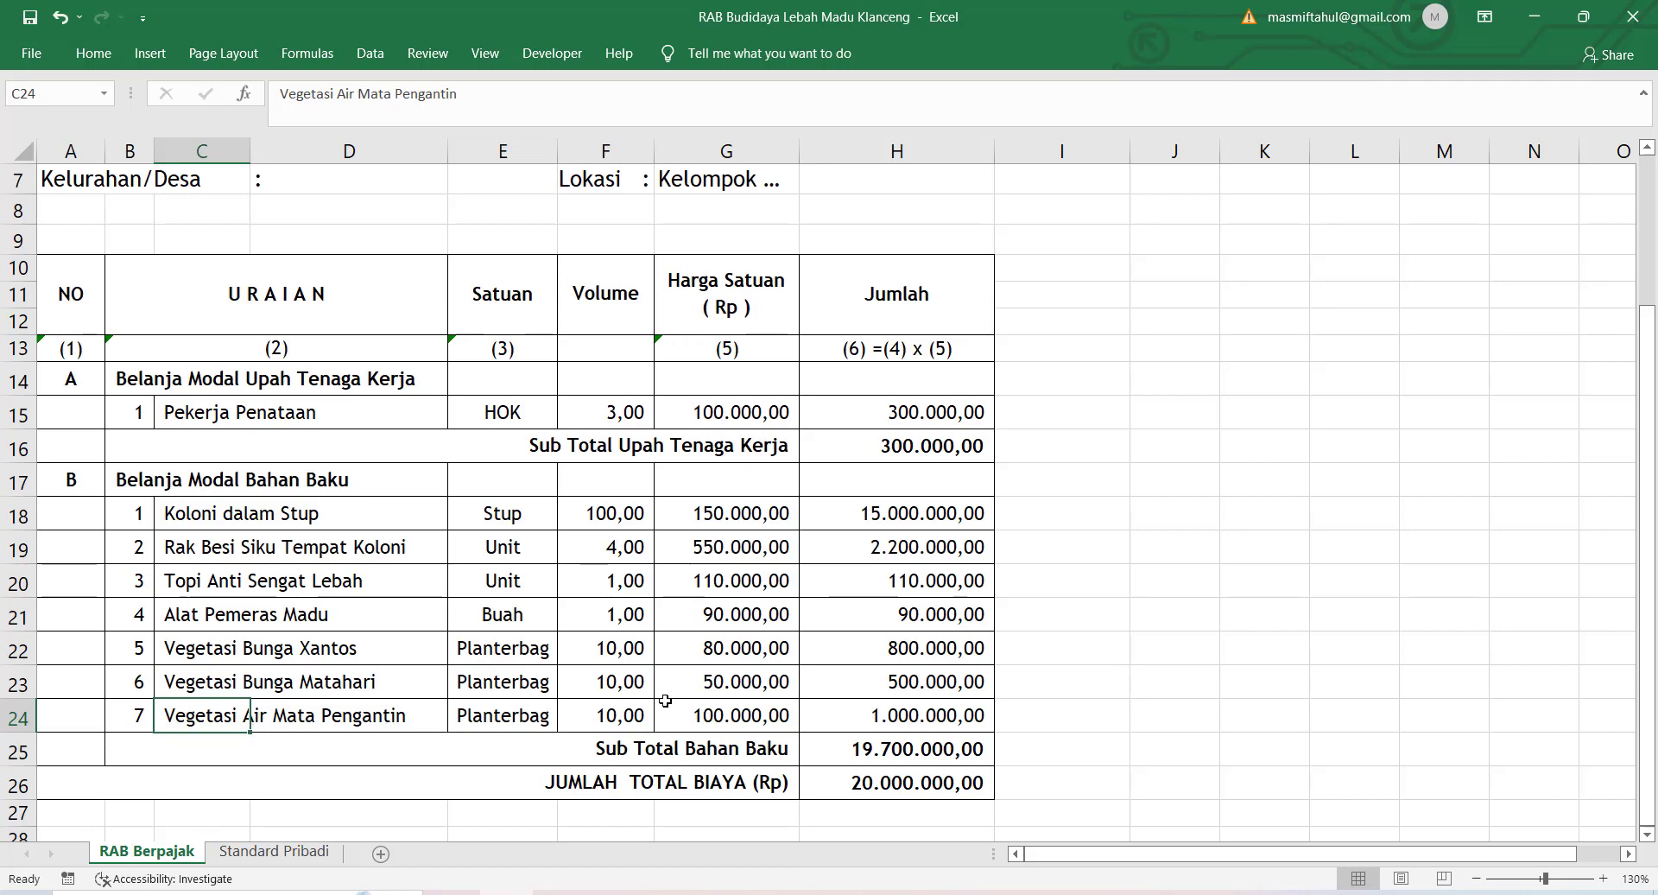
click(722, 716)
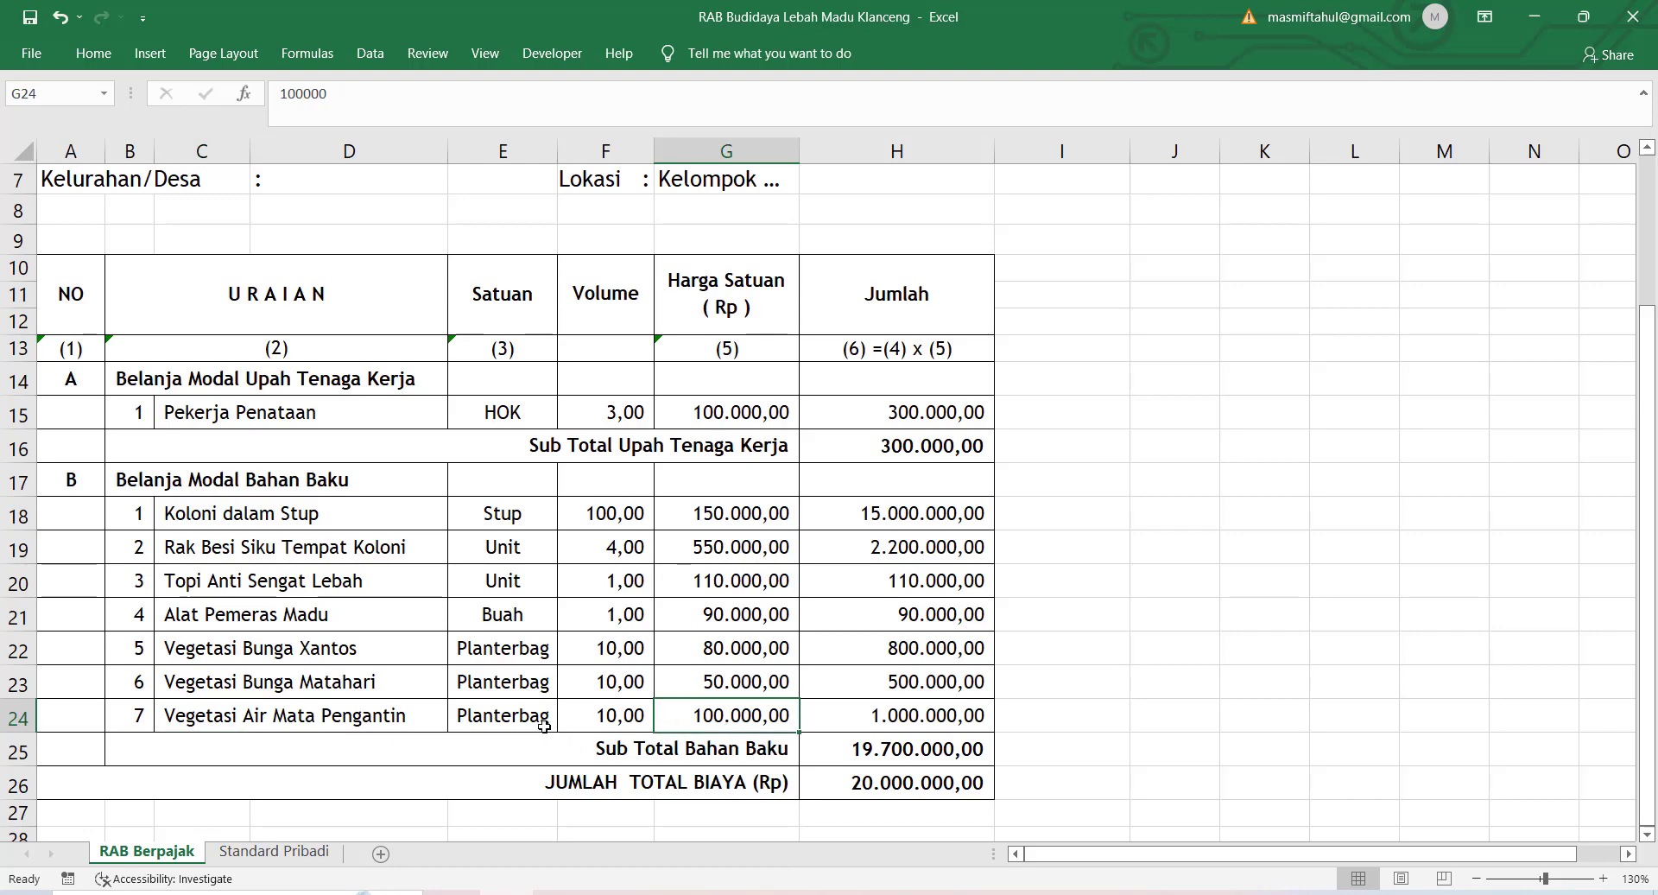
- Examine the volume and total formula of the Vegetasi Air Mata Pengantin row on the RAB Berpajak sheet
click(633, 714)
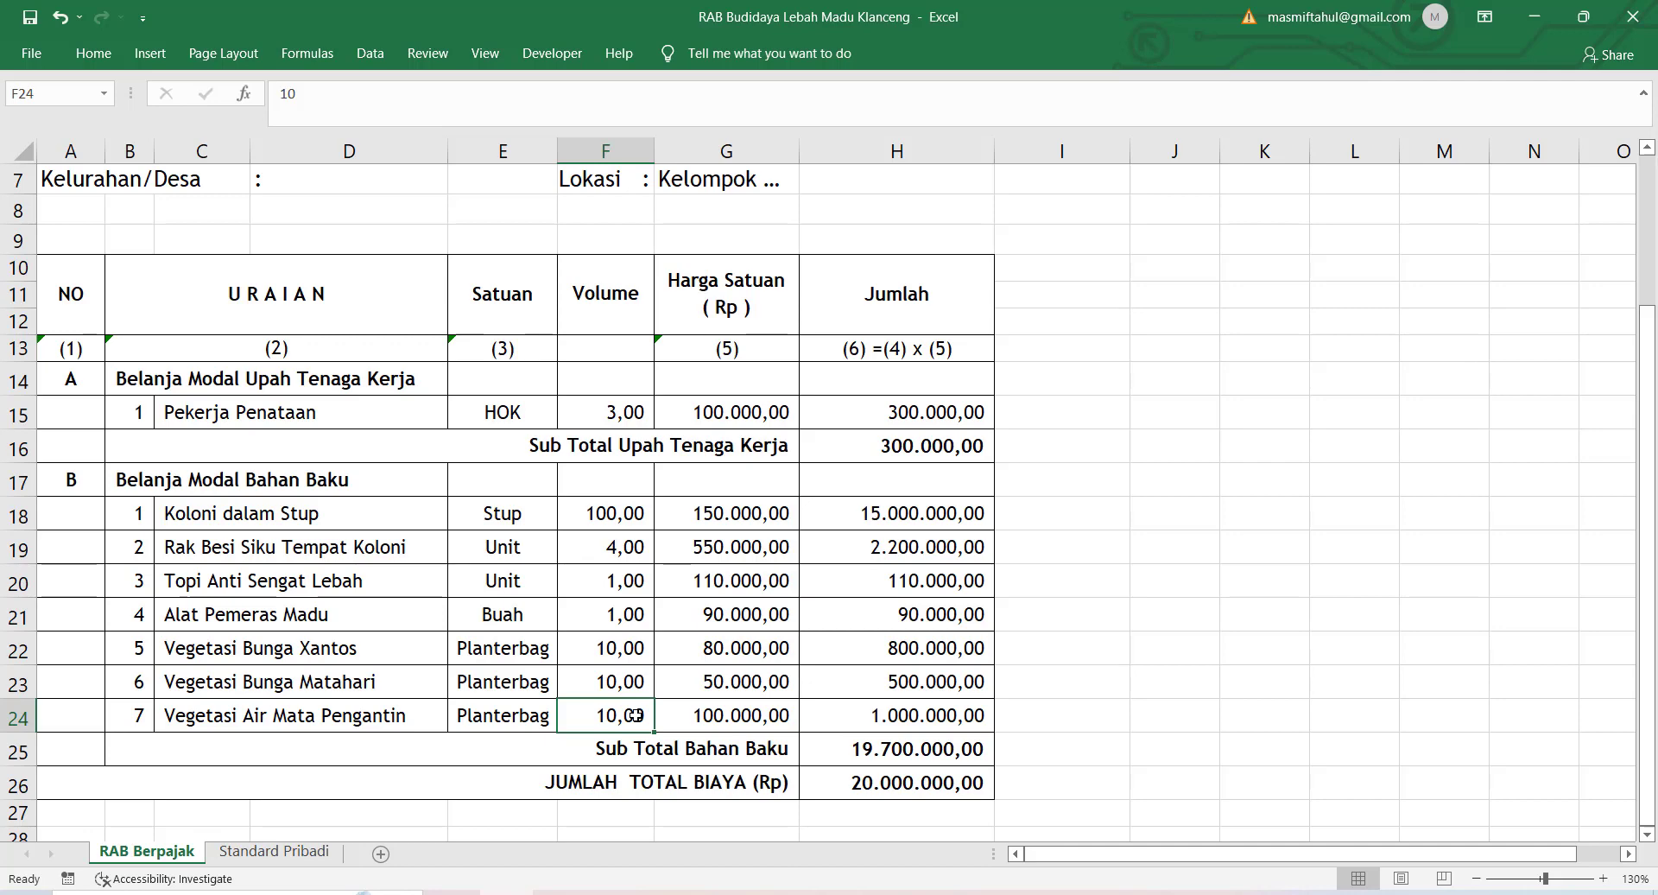
click(924, 713)
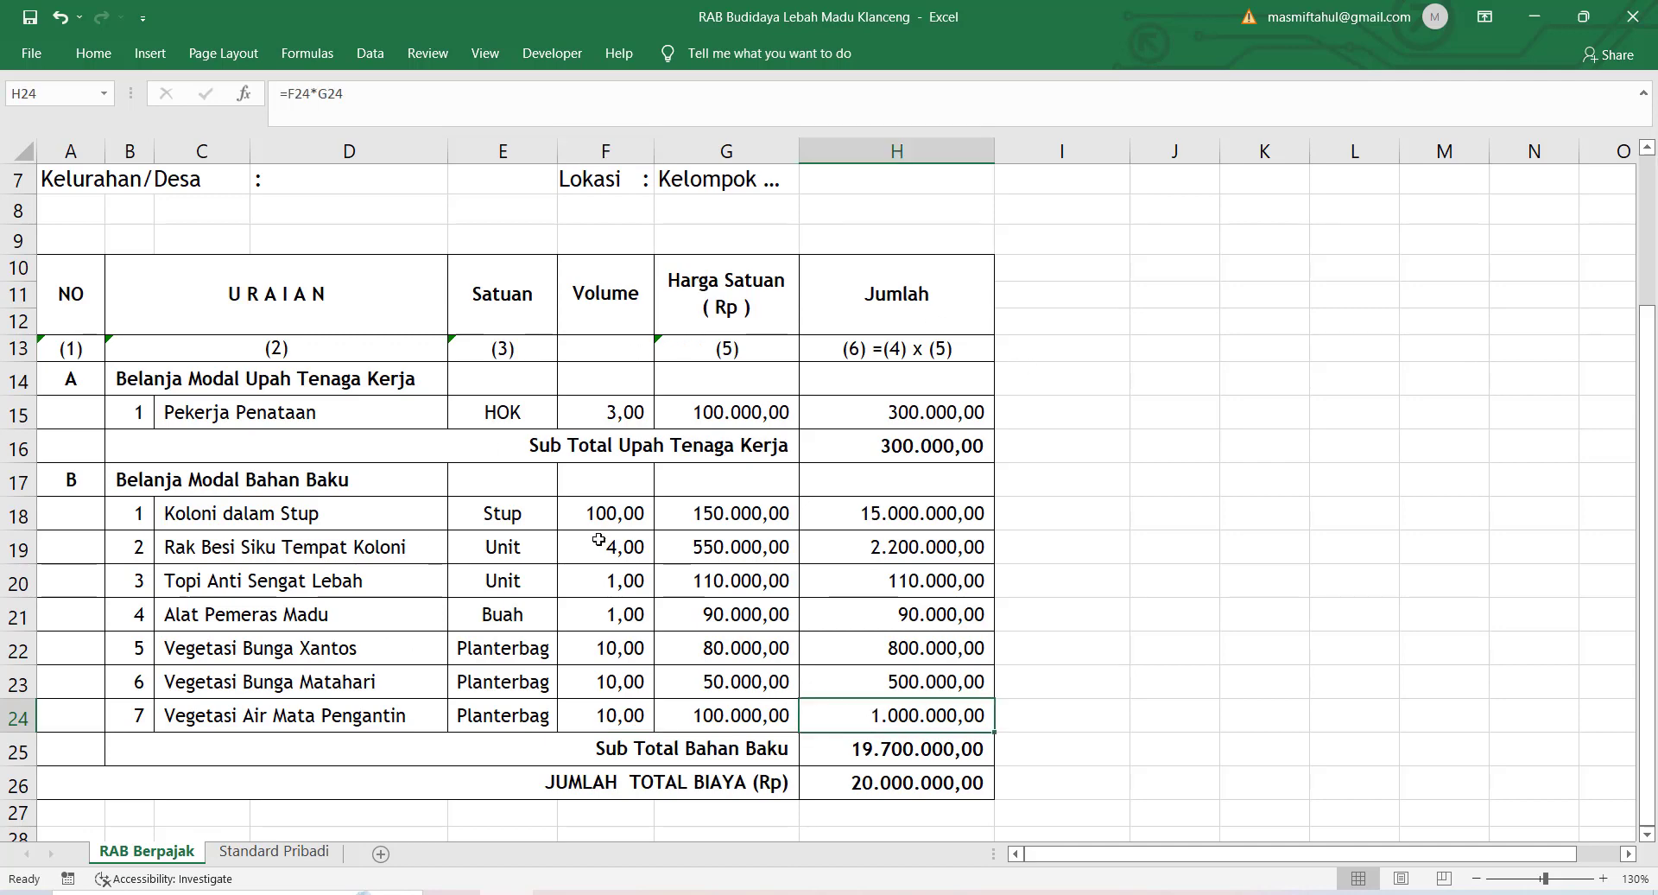
scroll(591, 542, up, 2)
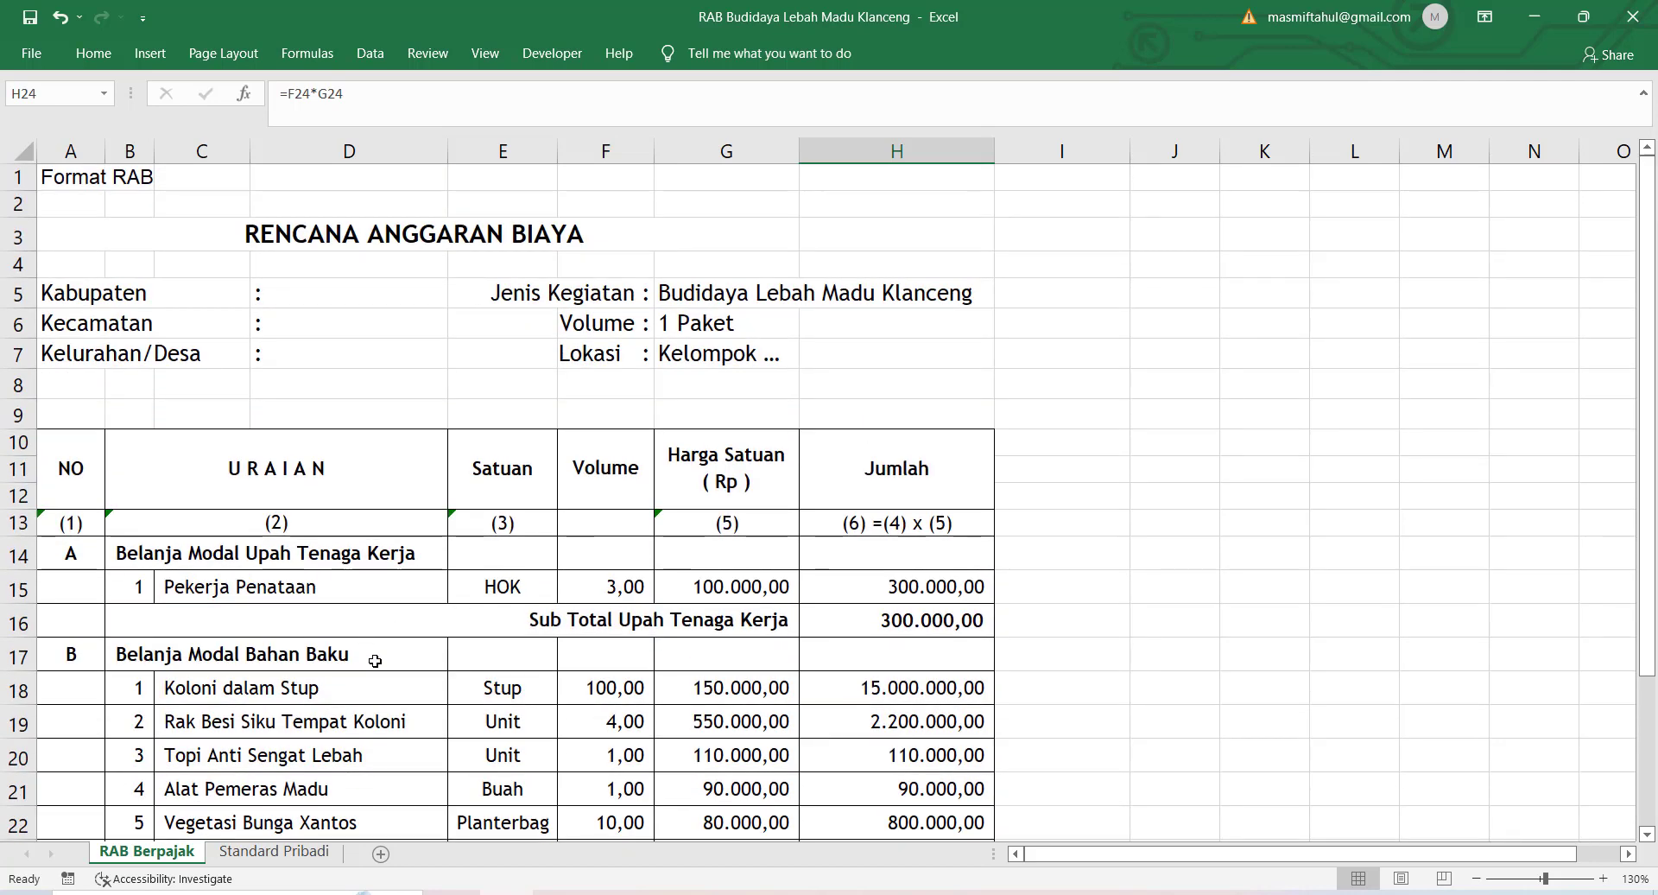
scroll(375, 662, down, 1)
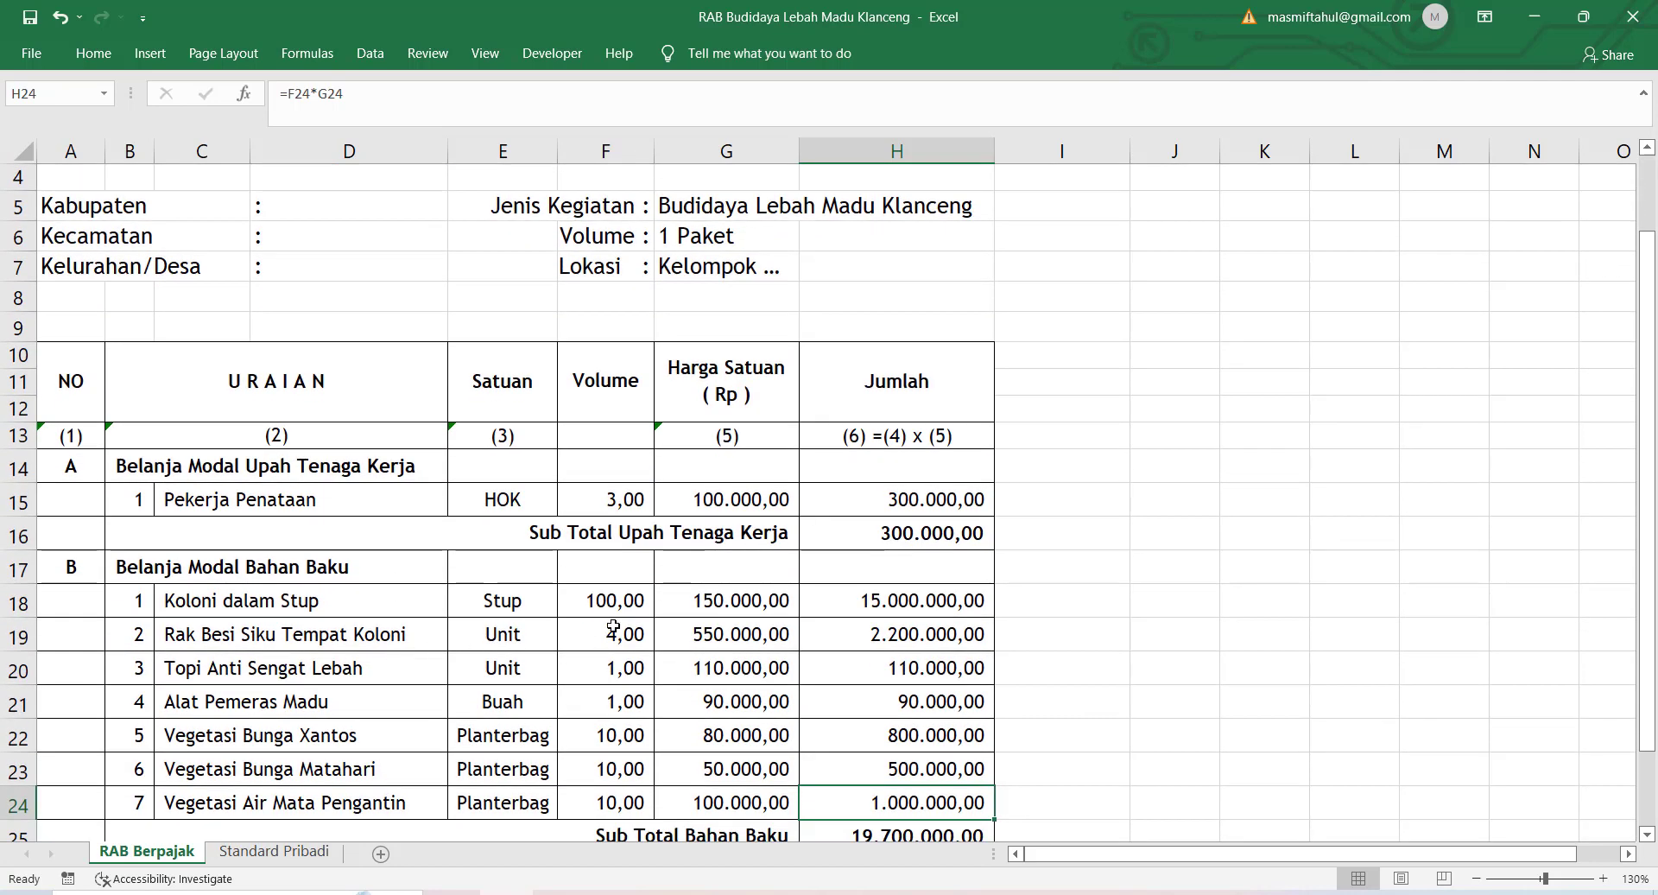
- Check the Koloni dalam Stup volume and the formula behind the JUMLAH TOTAL BIAYA grand total
click(637, 602)
scroll(691, 639, down, 1)
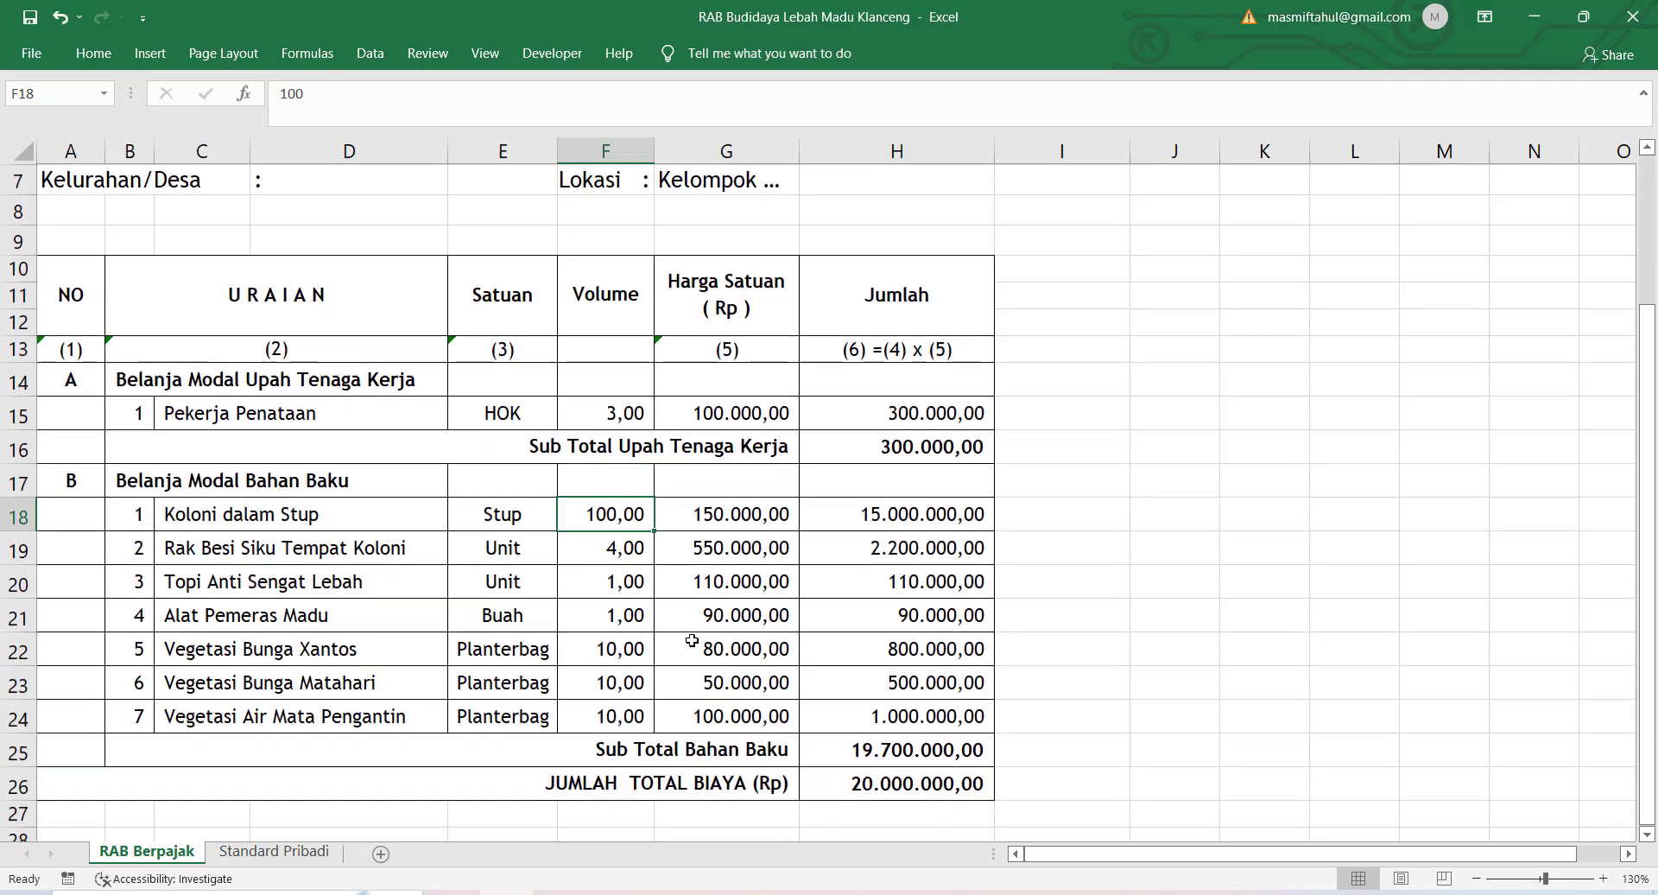
click(900, 780)
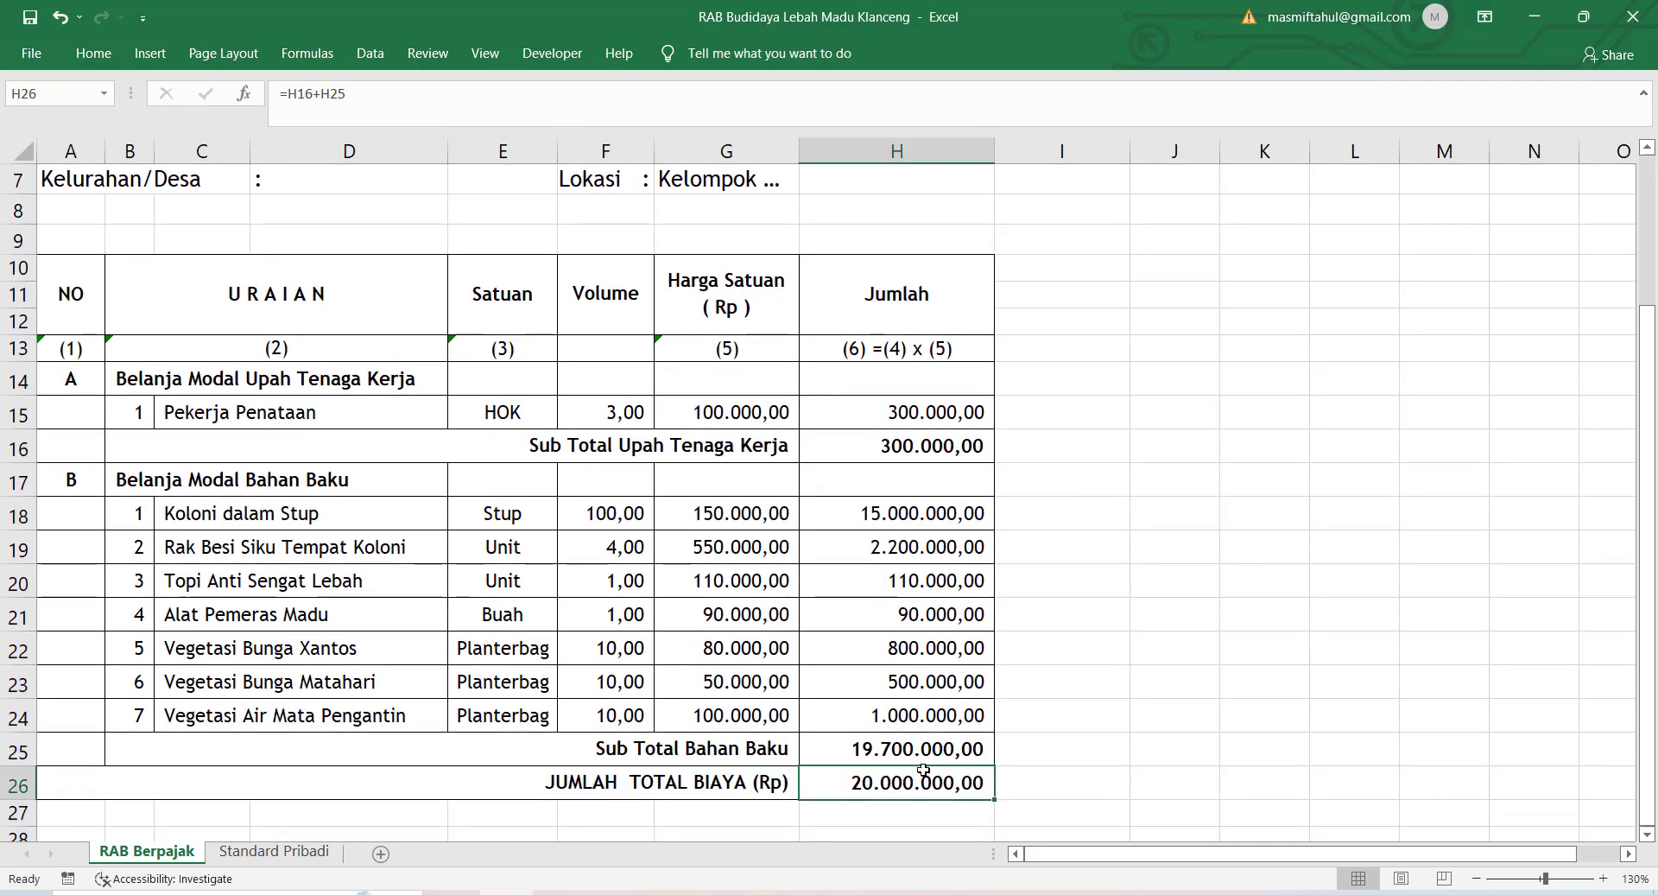
scroll(945, 730, up, 1)
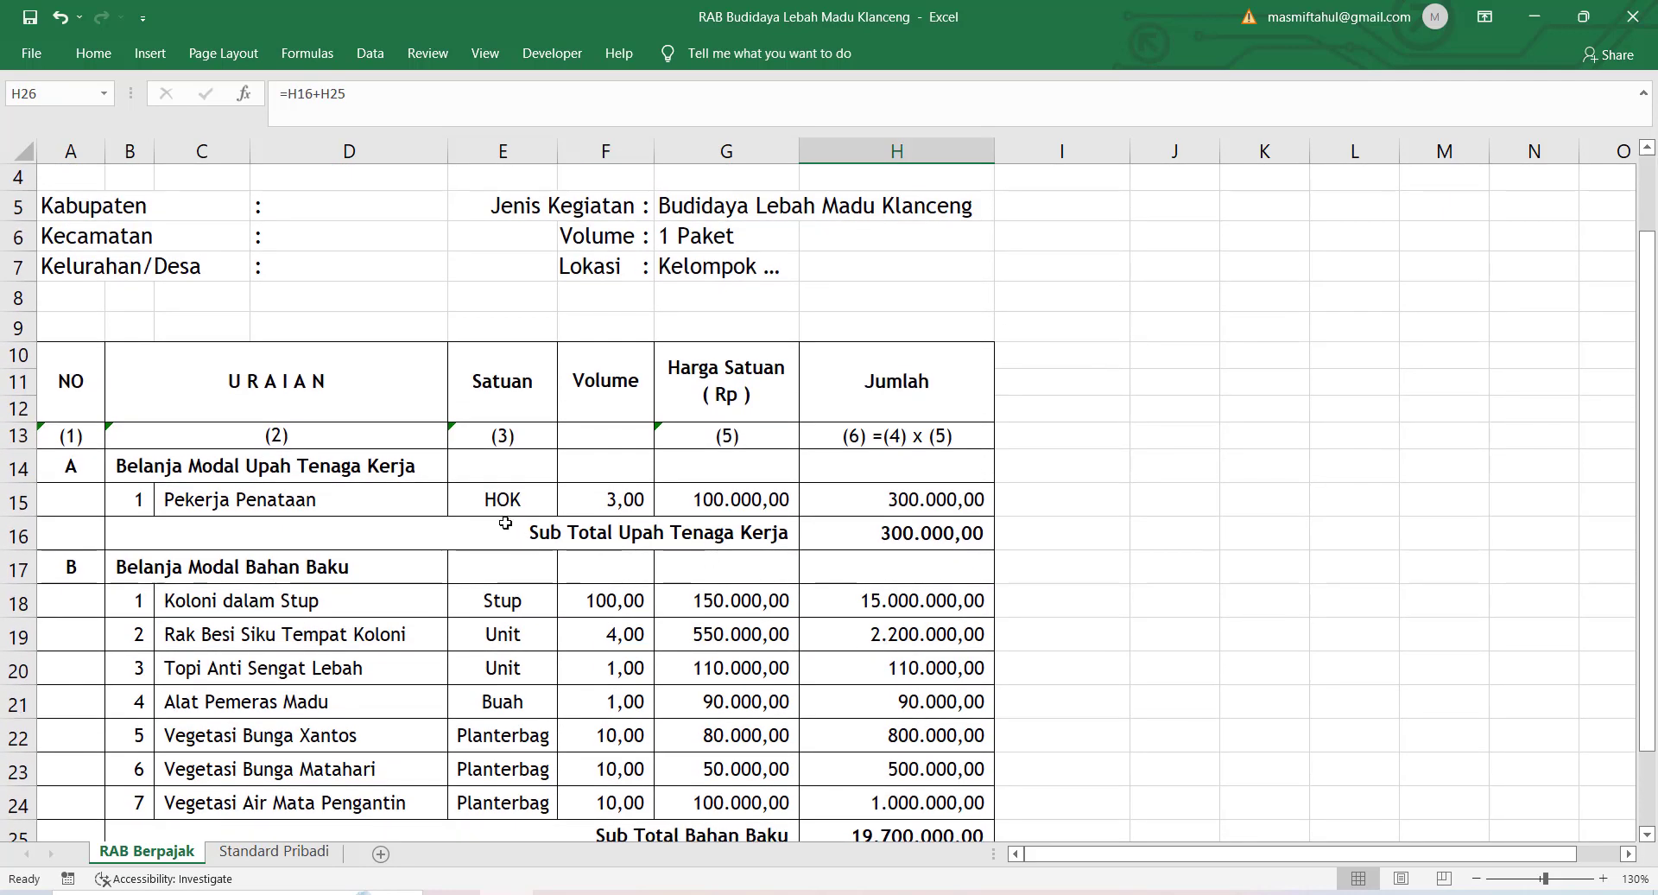
scroll(550, 446, up, 2)
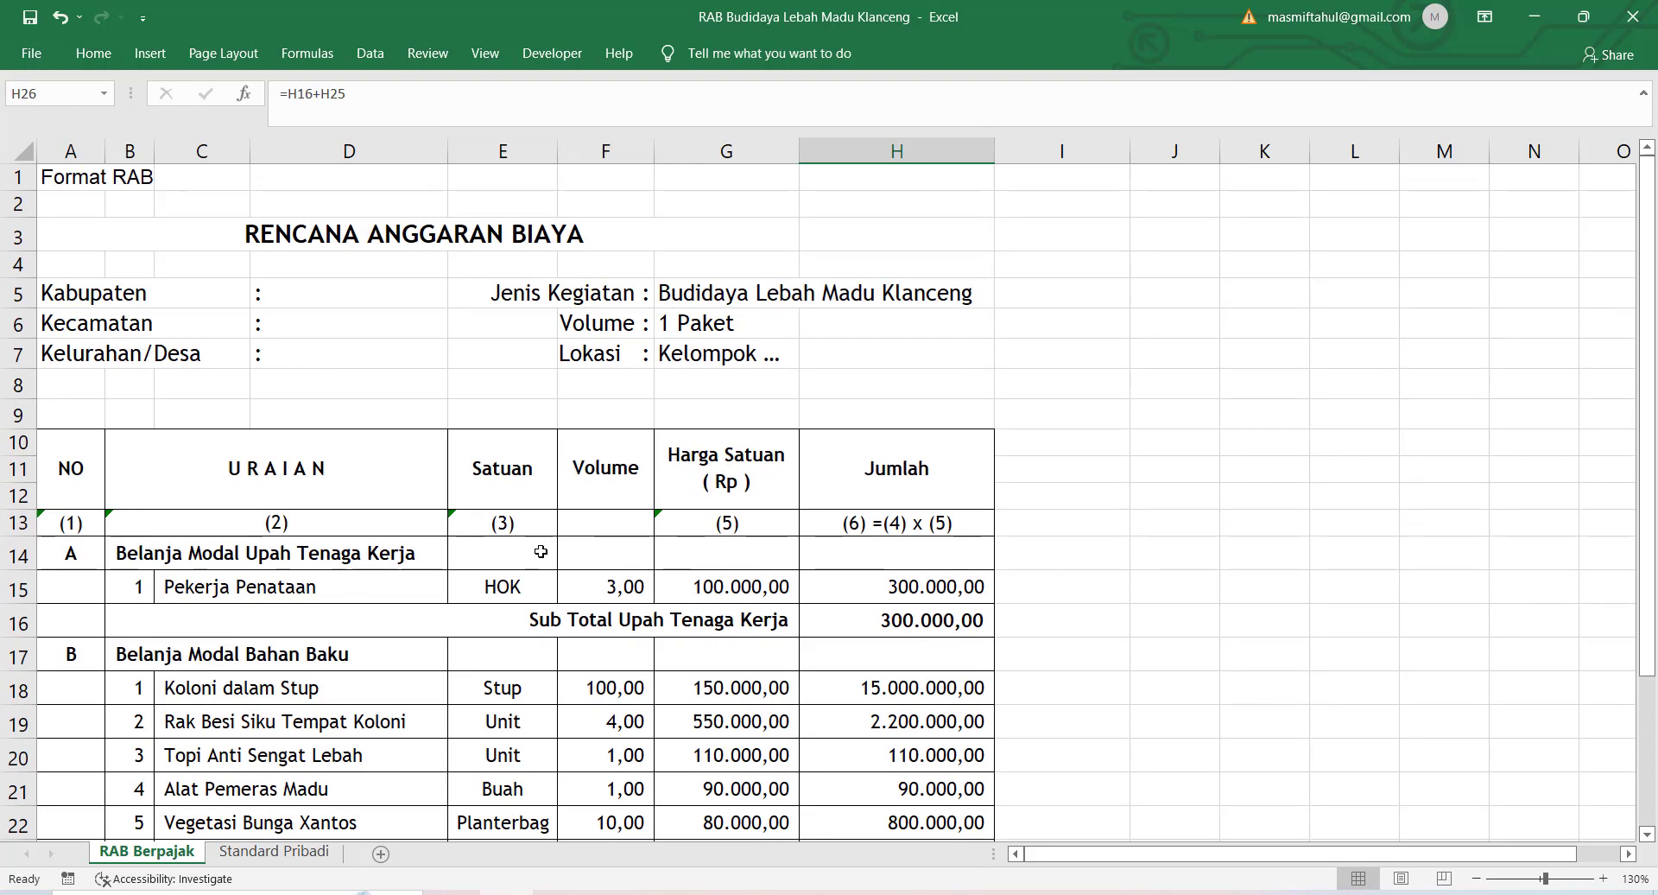
scroll(541, 551, down, 3)
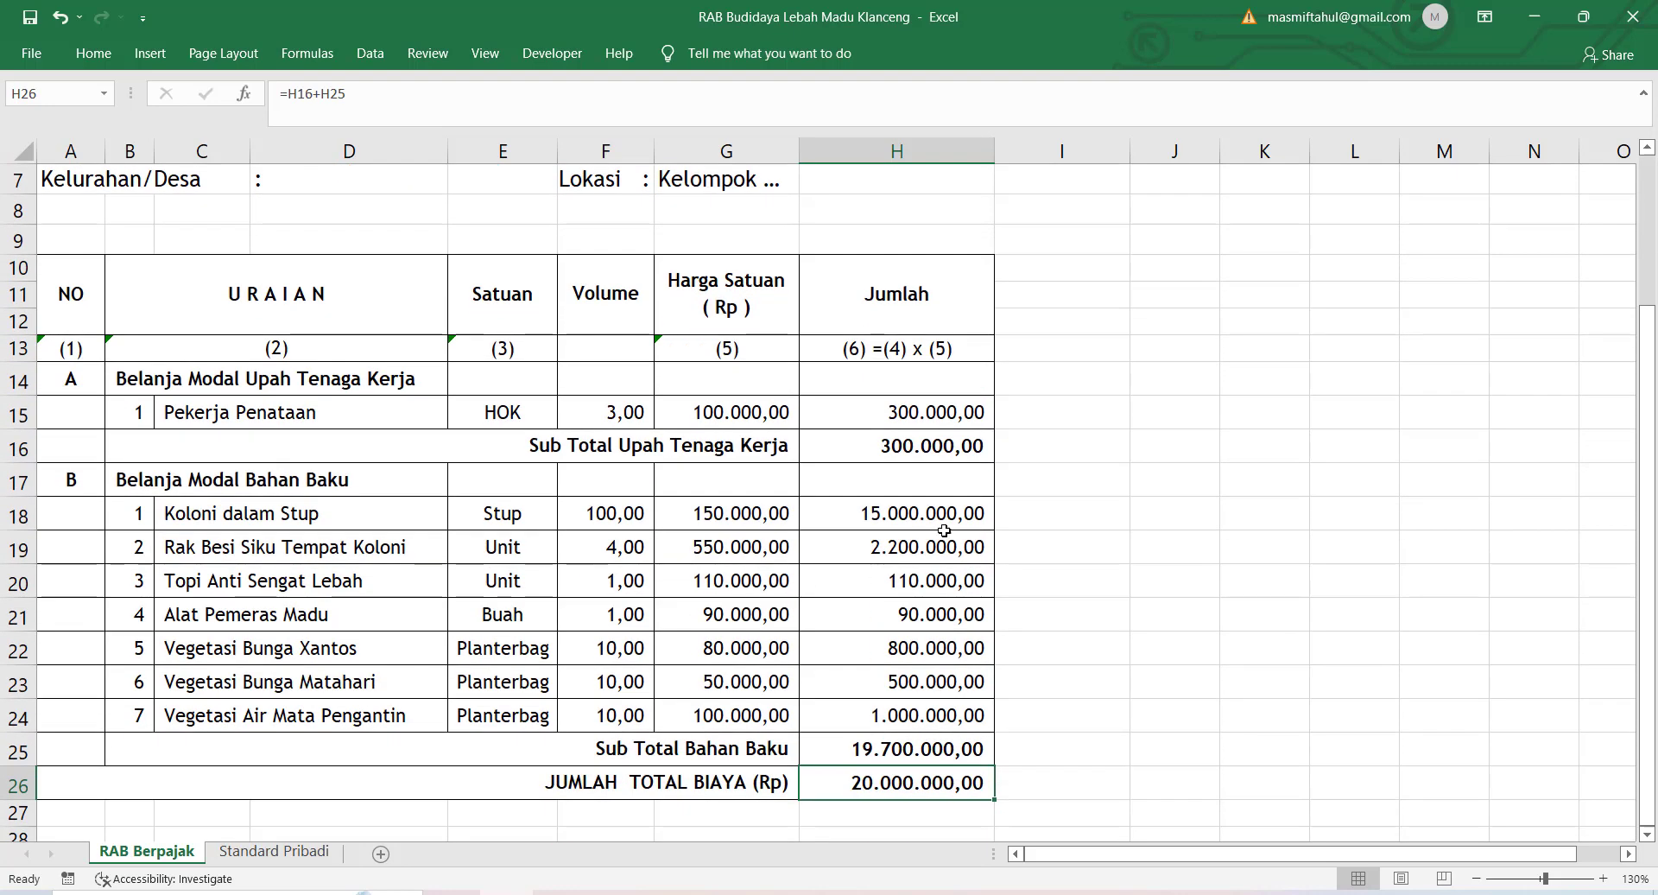
- Examine how the Koloni dalam Stup and Rak Besi Siku Tempat Koloni totals are calculated from volume and unit price
click(956, 518)
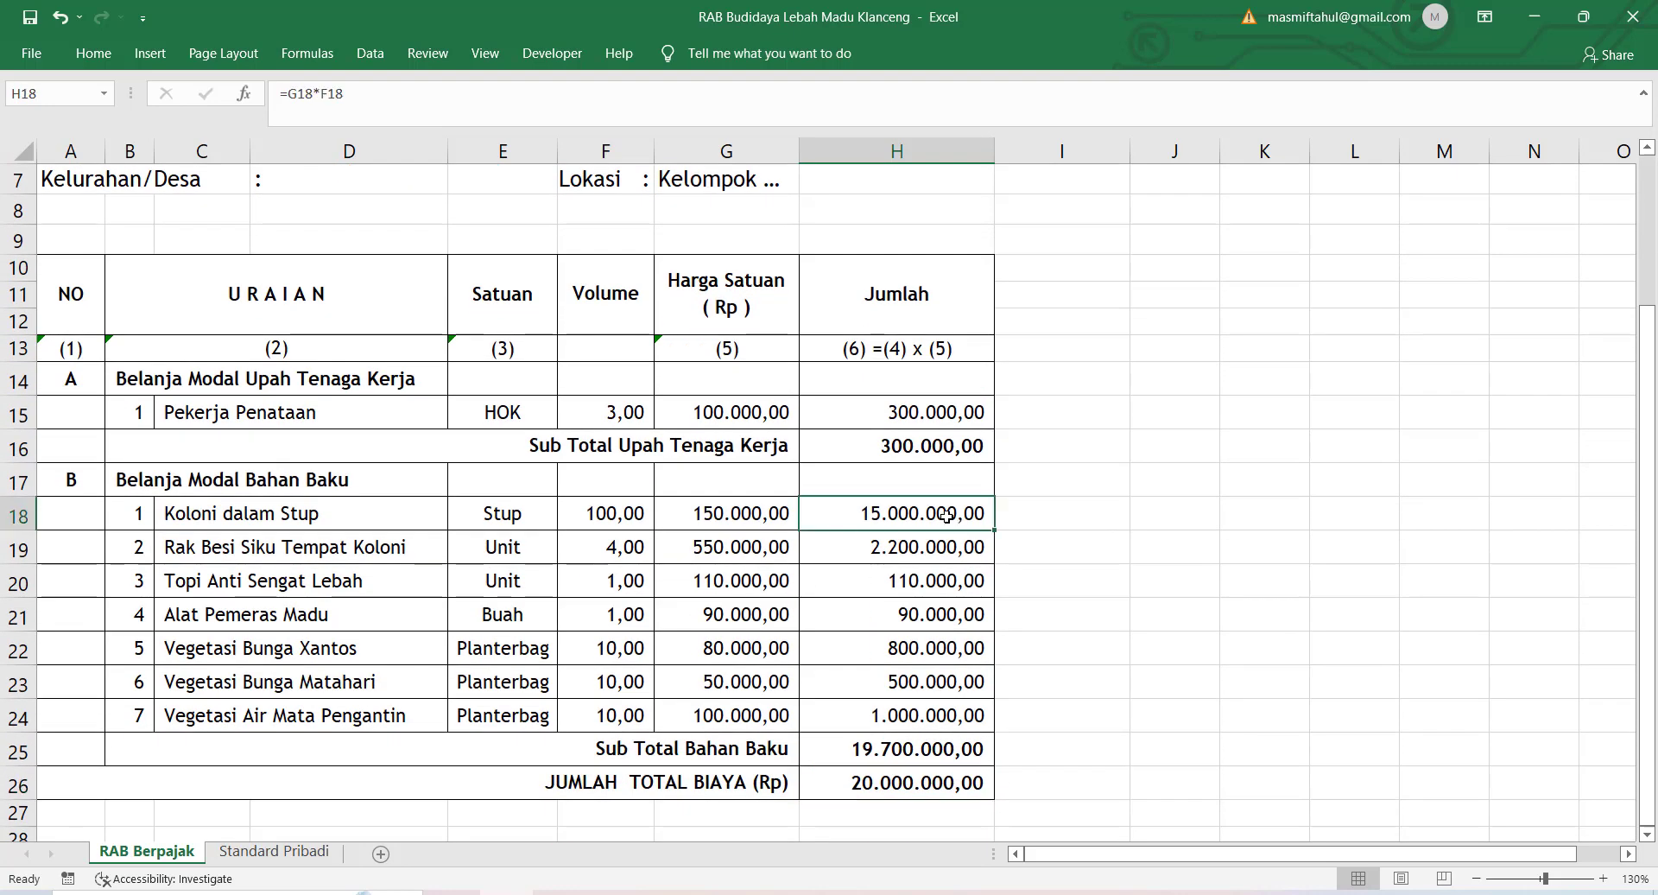
click(631, 516)
click(870, 516)
click(898, 553)
drag(950, 549, 760, 557)
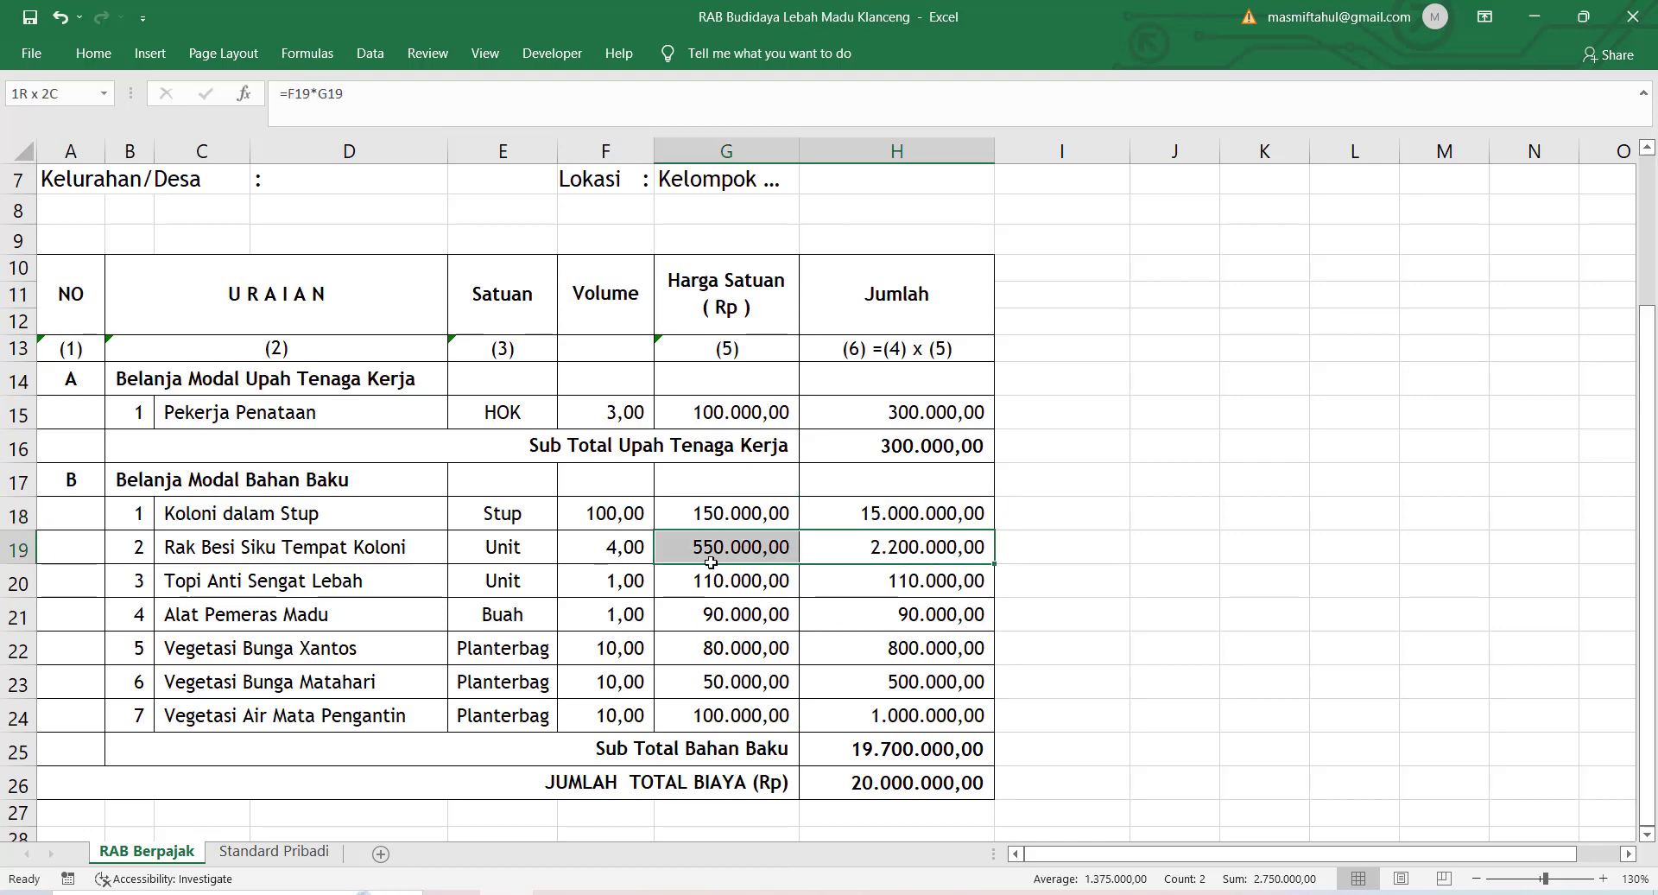
click(883, 548)
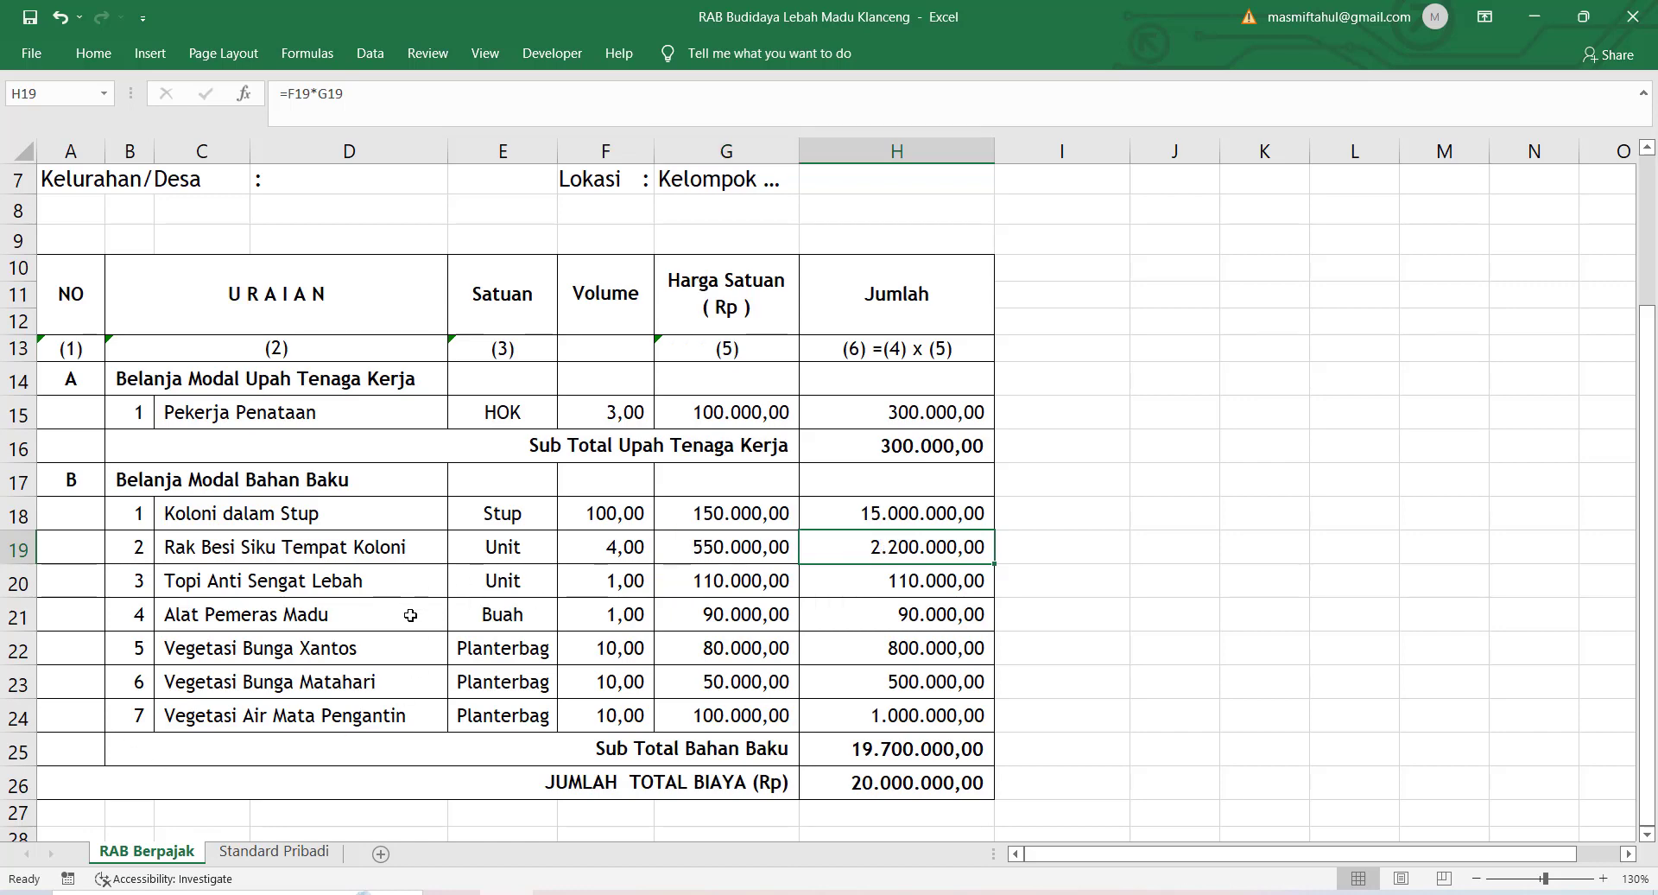
- Open the Standard Pribadi sheet and examine the Pekerja Penataan row's unit, volume, unit price and total
click(270, 855)
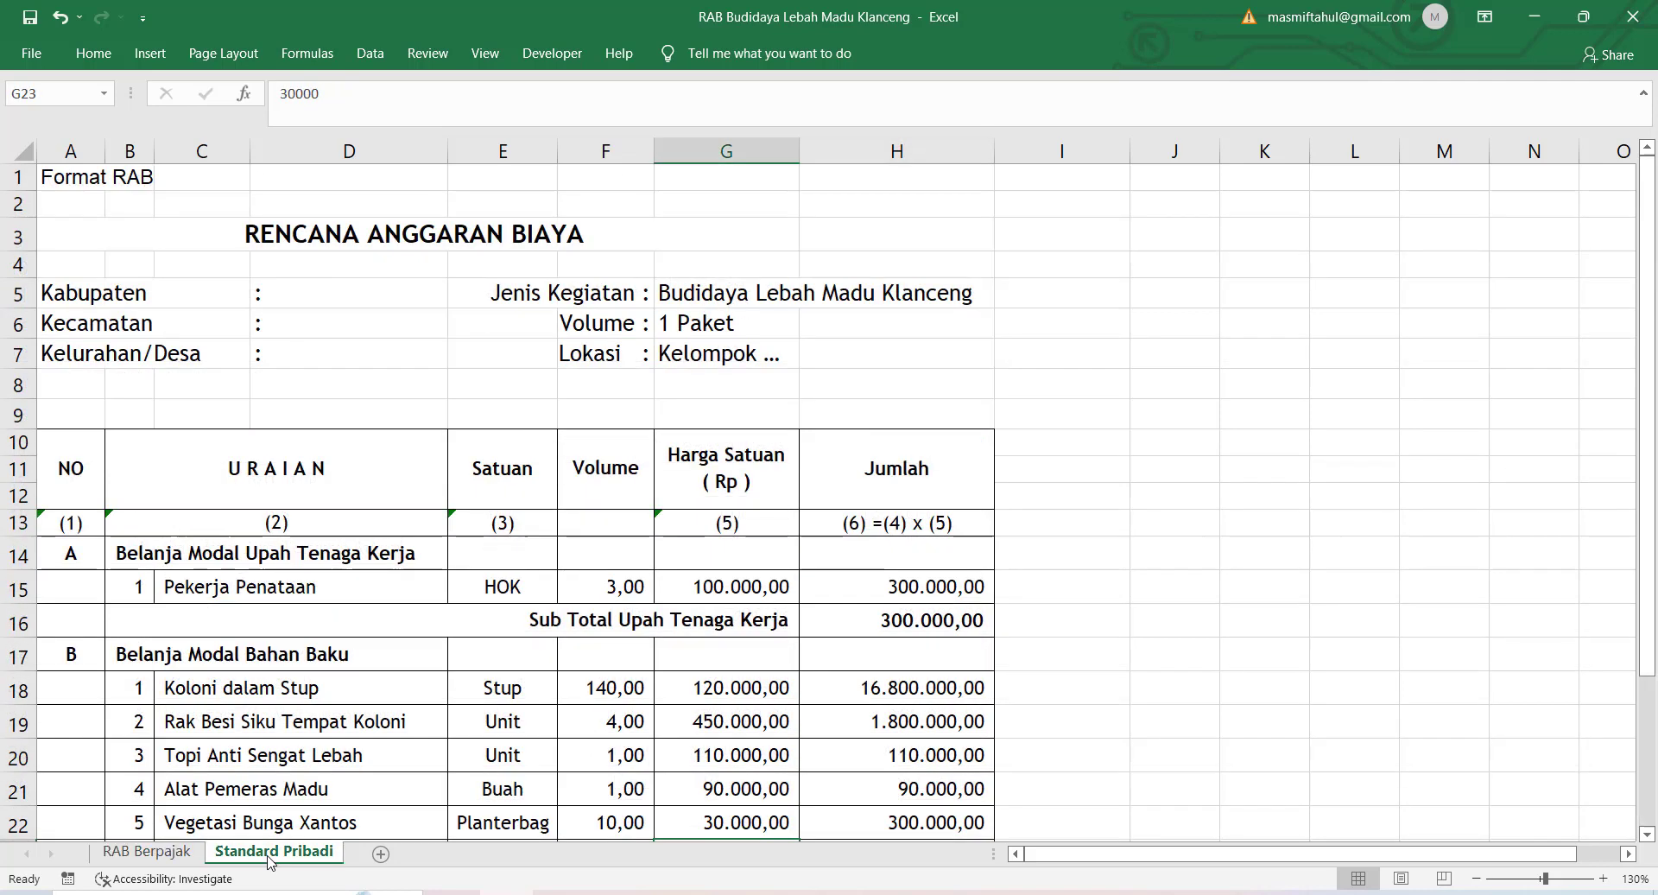
scroll(708, 643, down, 1)
scroll(708, 644, down, 2)
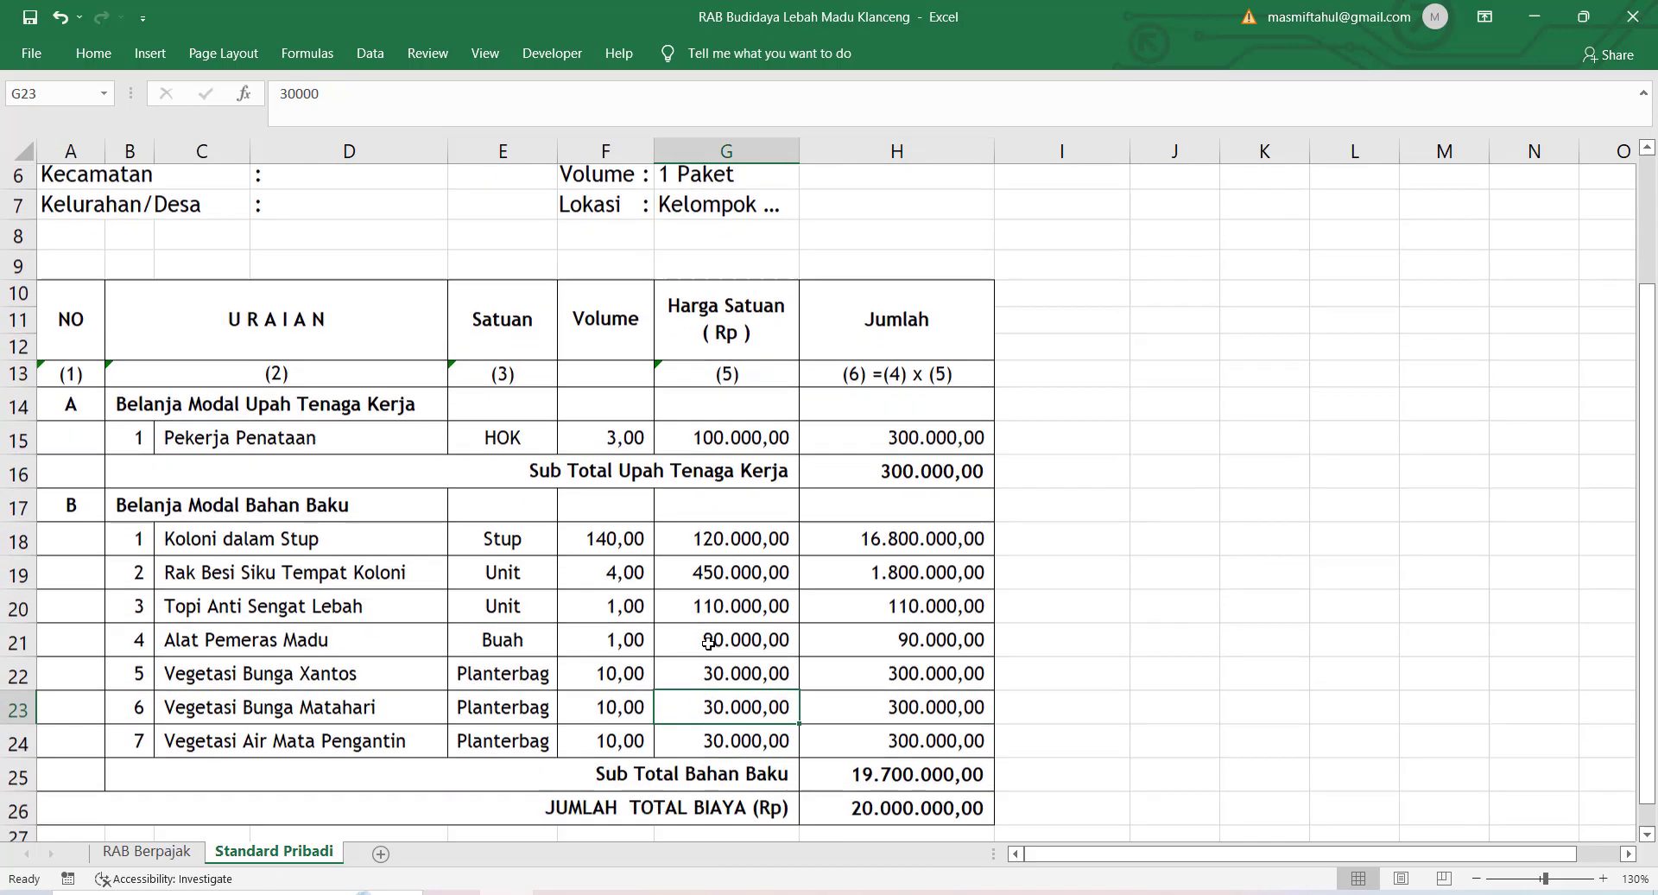
click(536, 418)
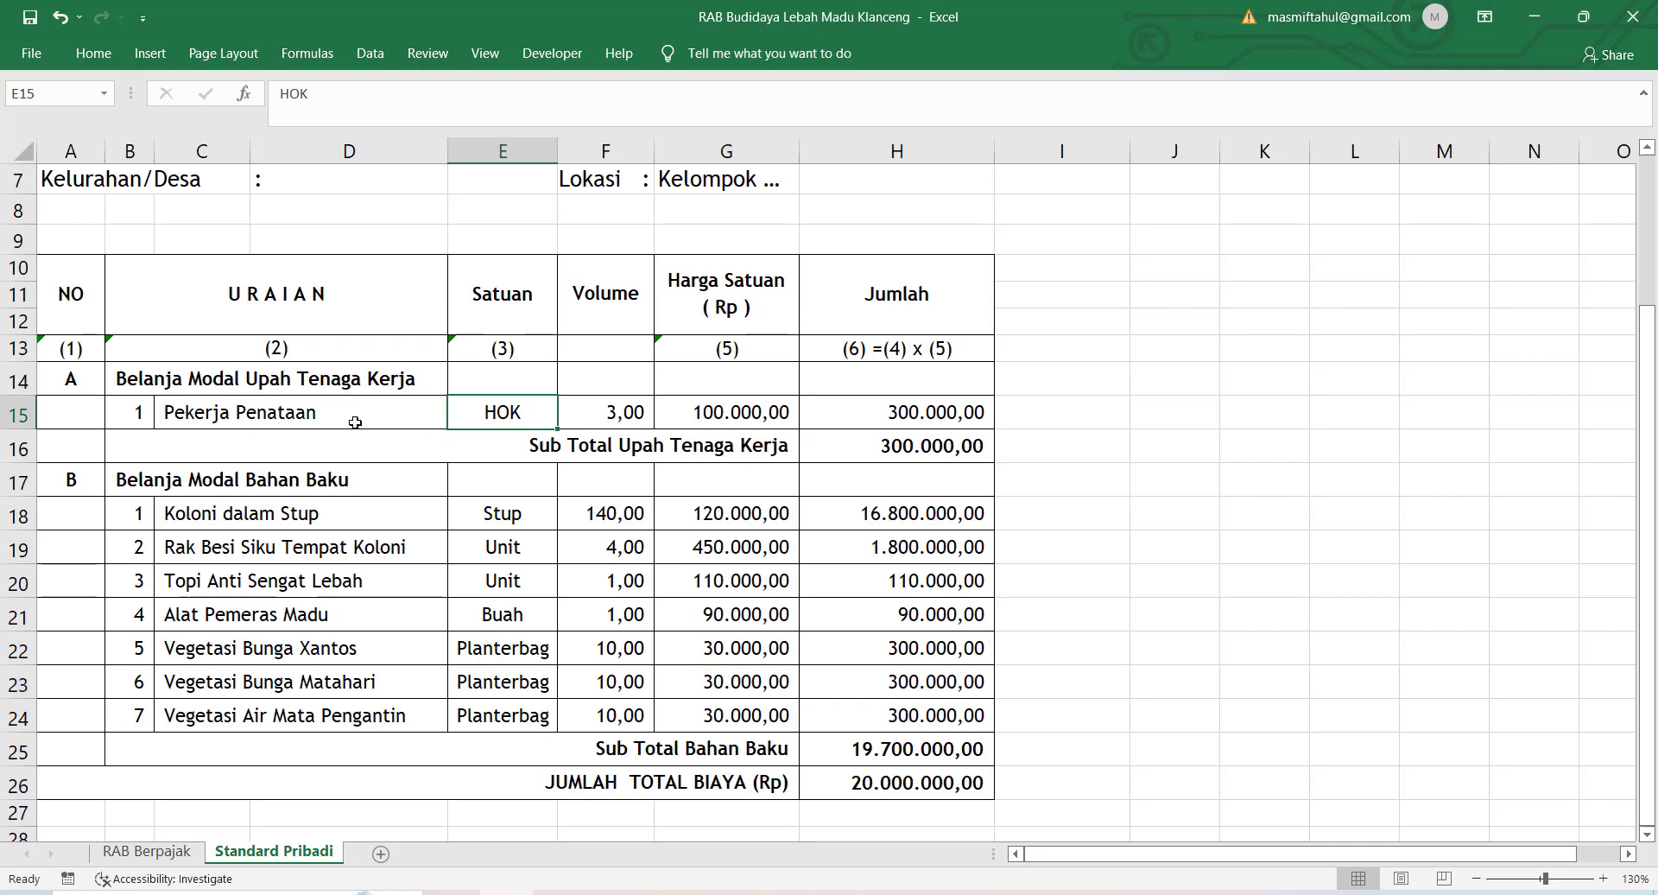
drag(344, 421, 830, 420)
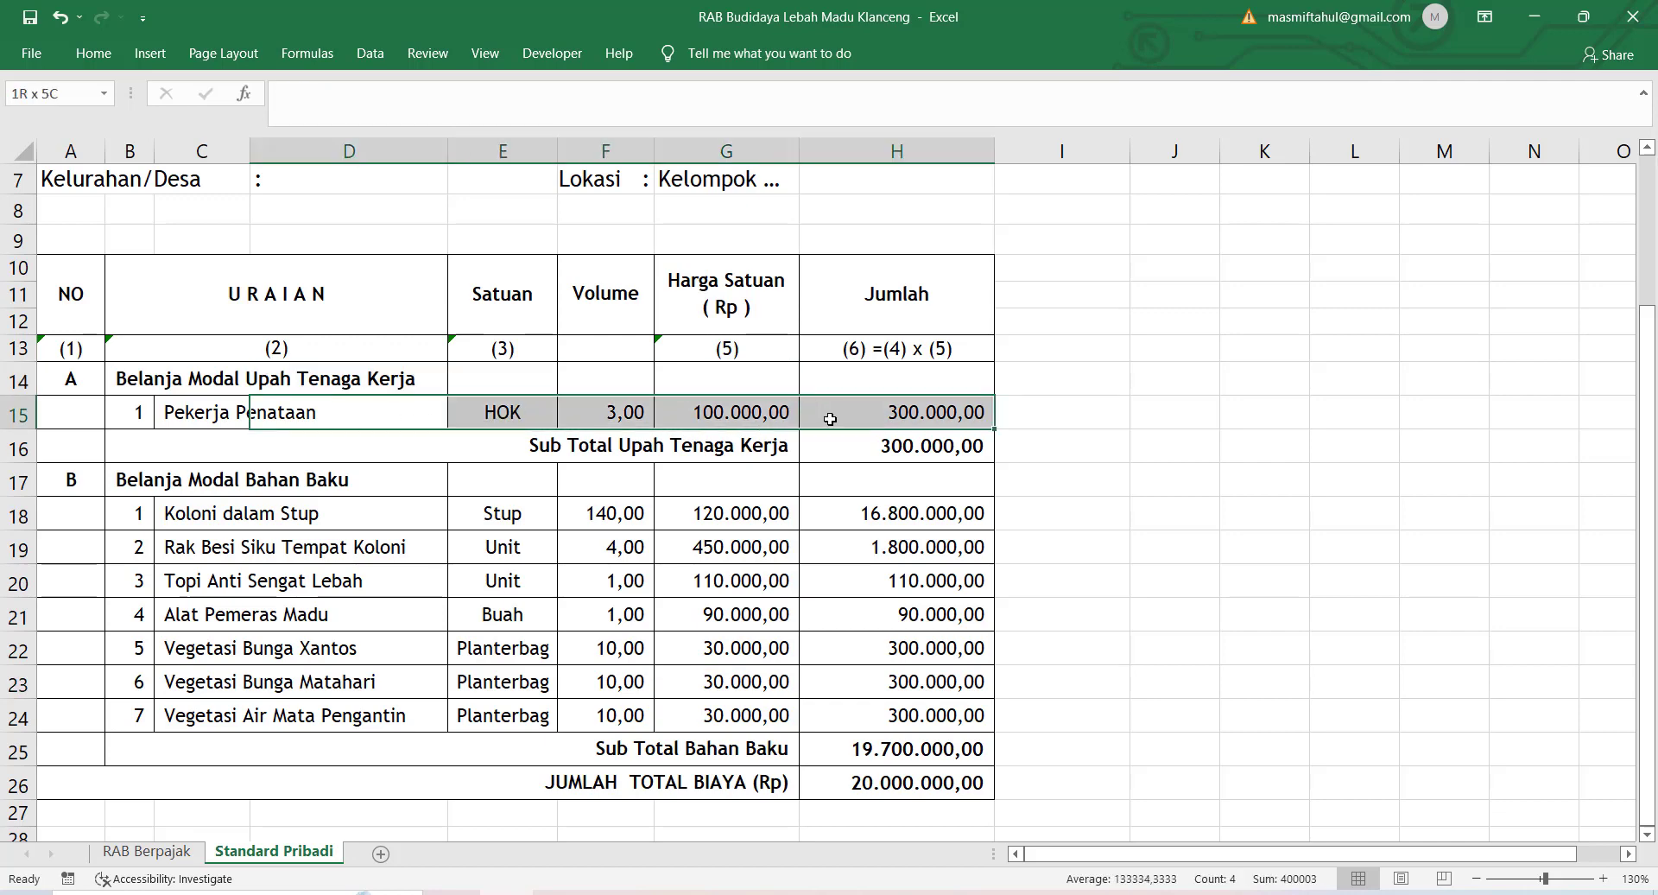
click(188, 417)
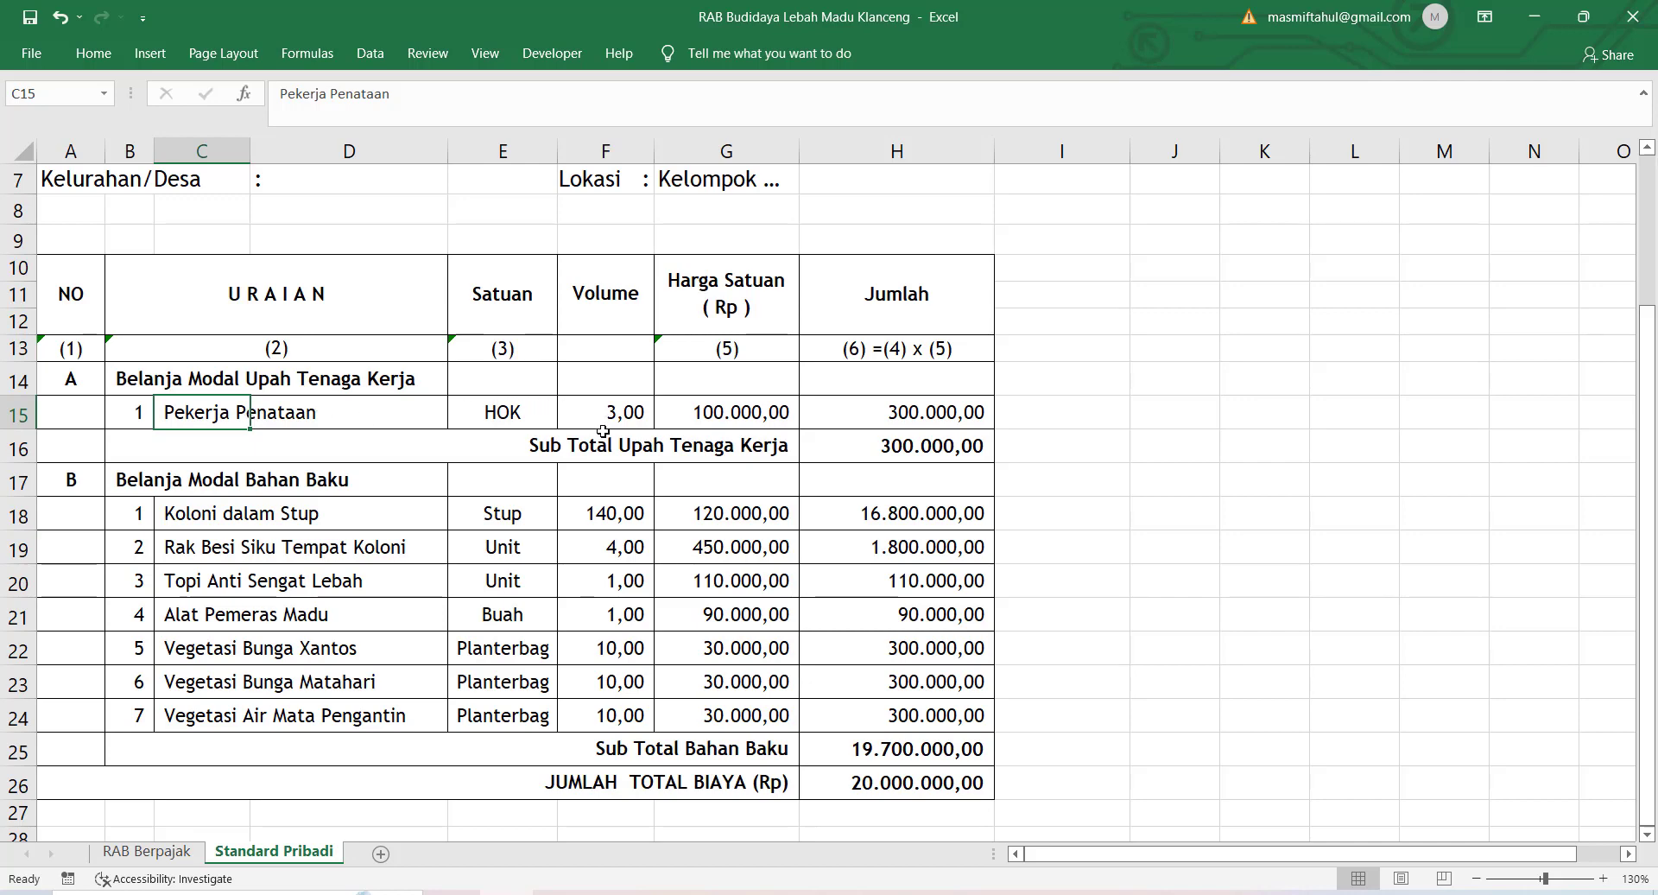
- Review the Koloni dalam Stup and Rak Besi unit prices and the Topi Anti Sengat Lebah and Alat Pemeras Madu items
click(210, 521)
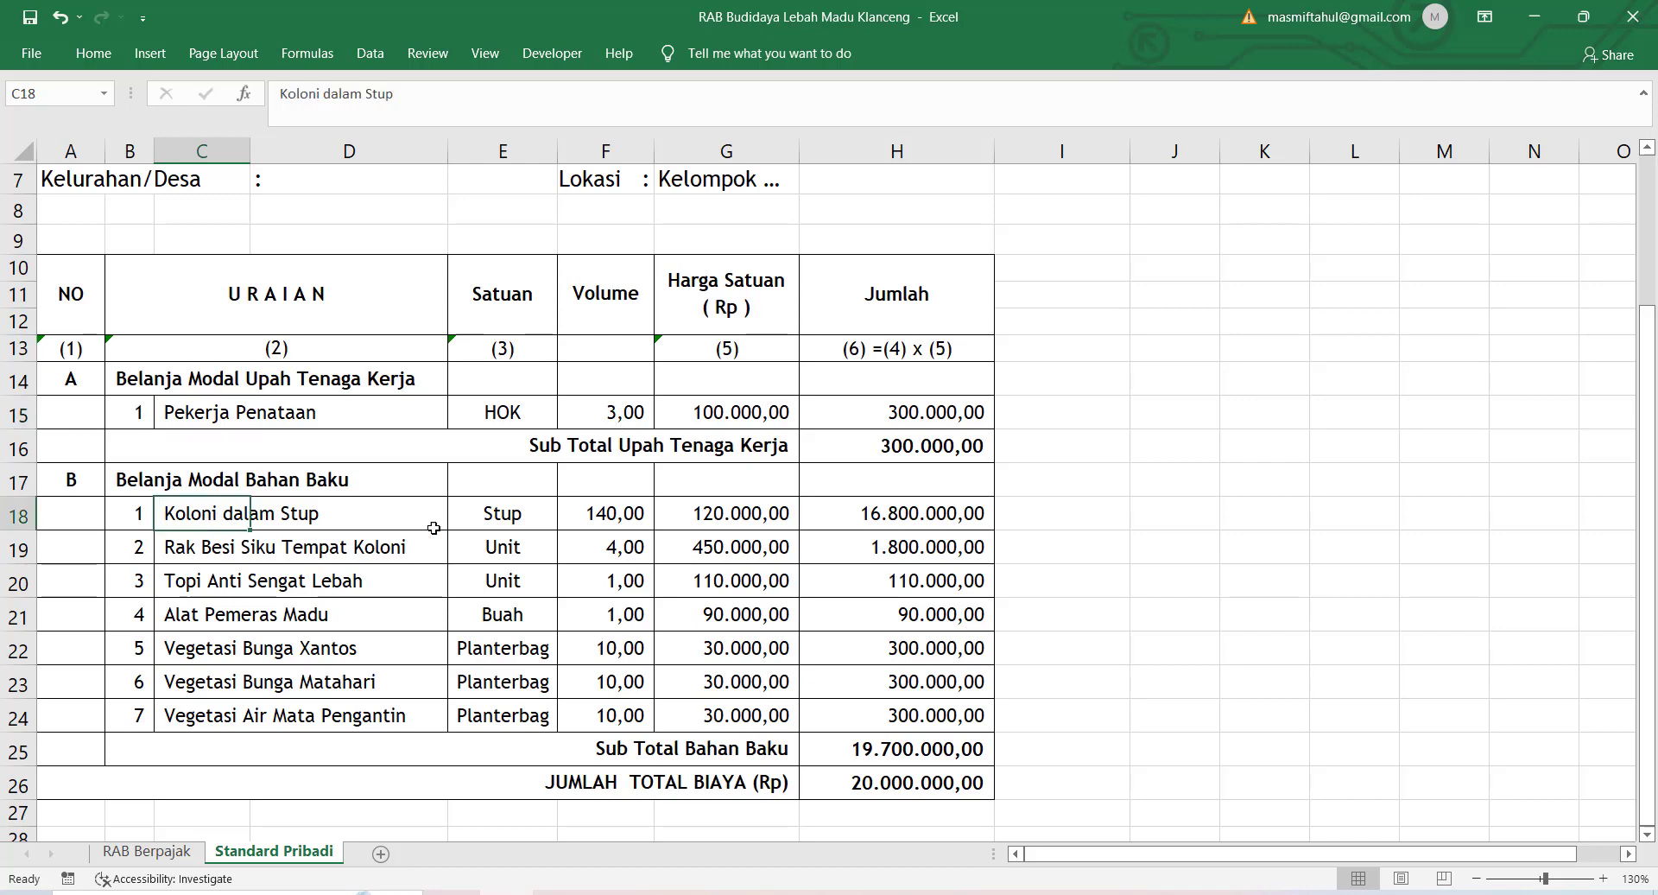
click(765, 514)
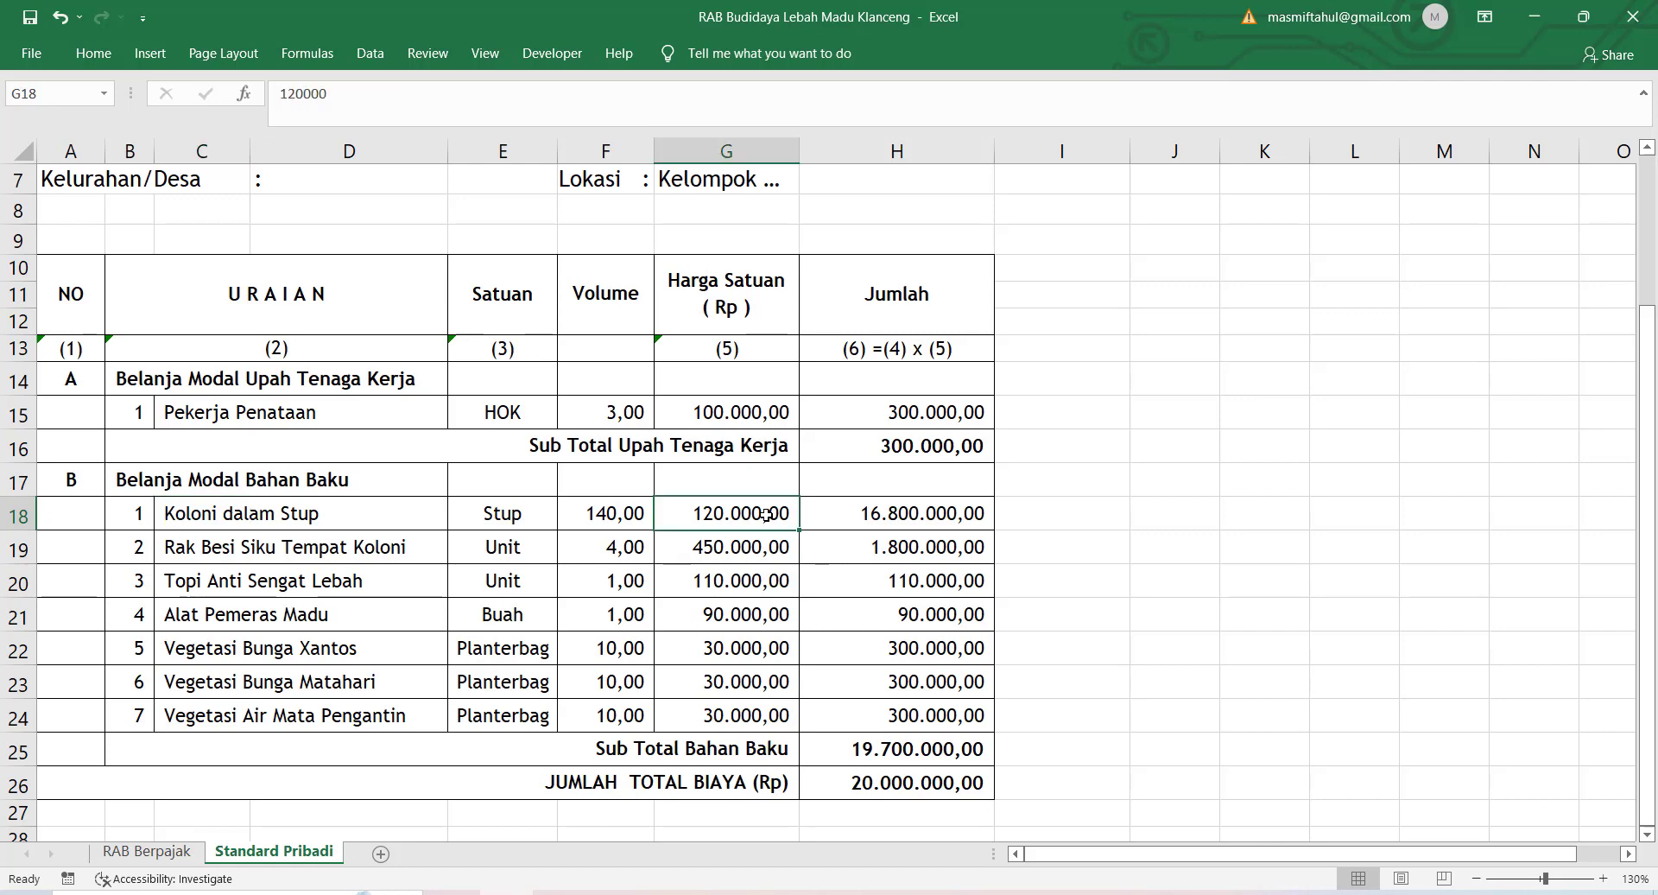
click(716, 549)
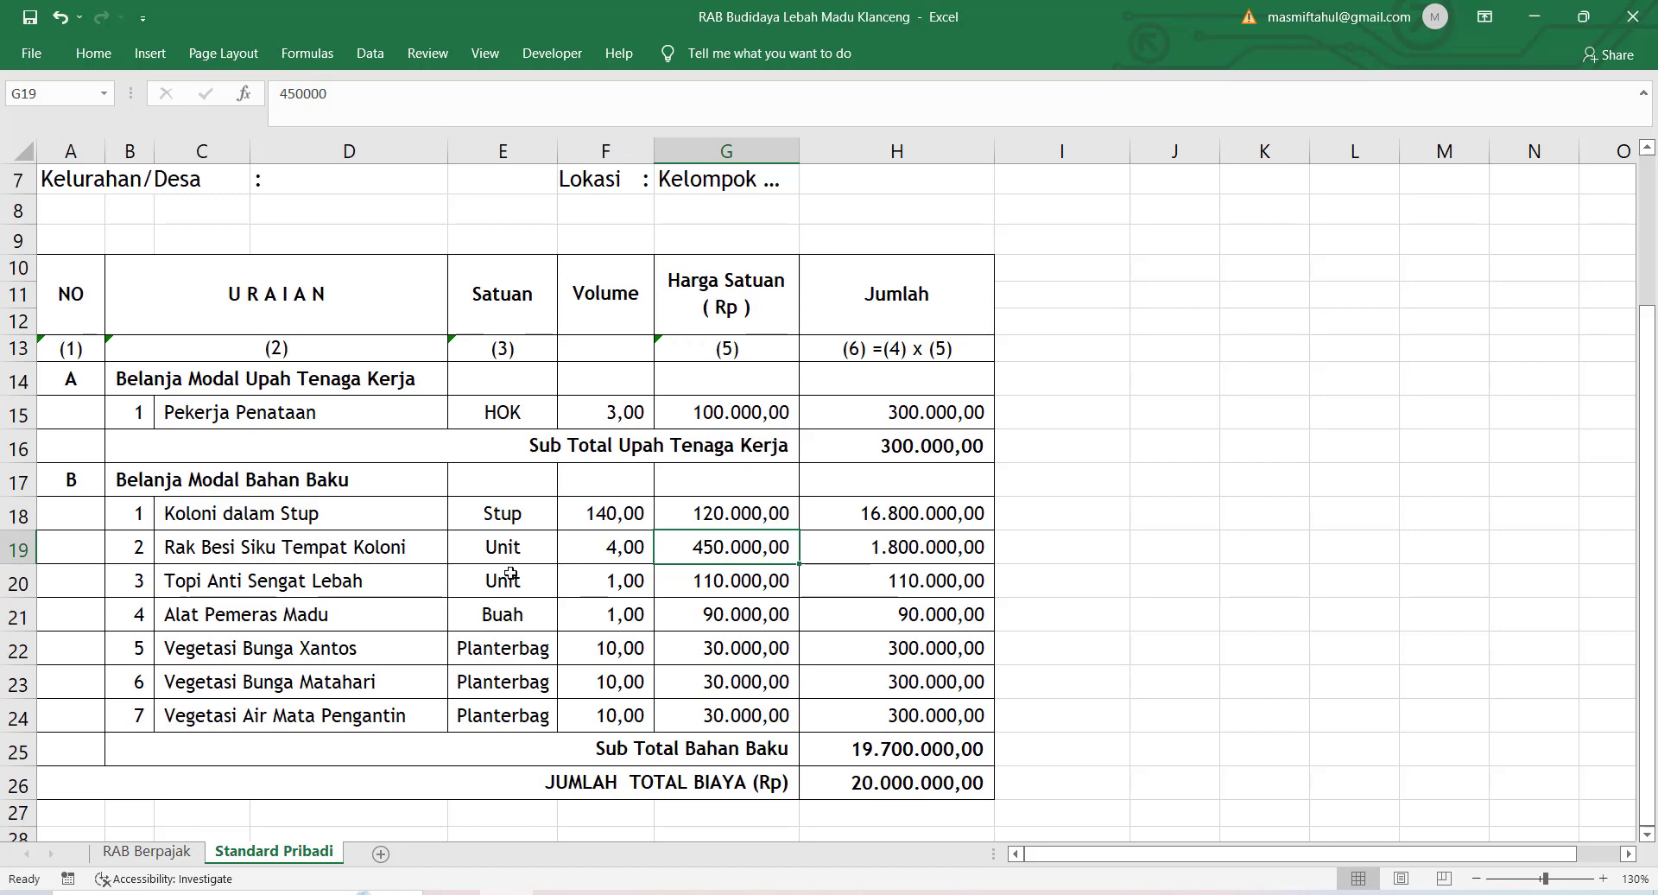
click(331, 580)
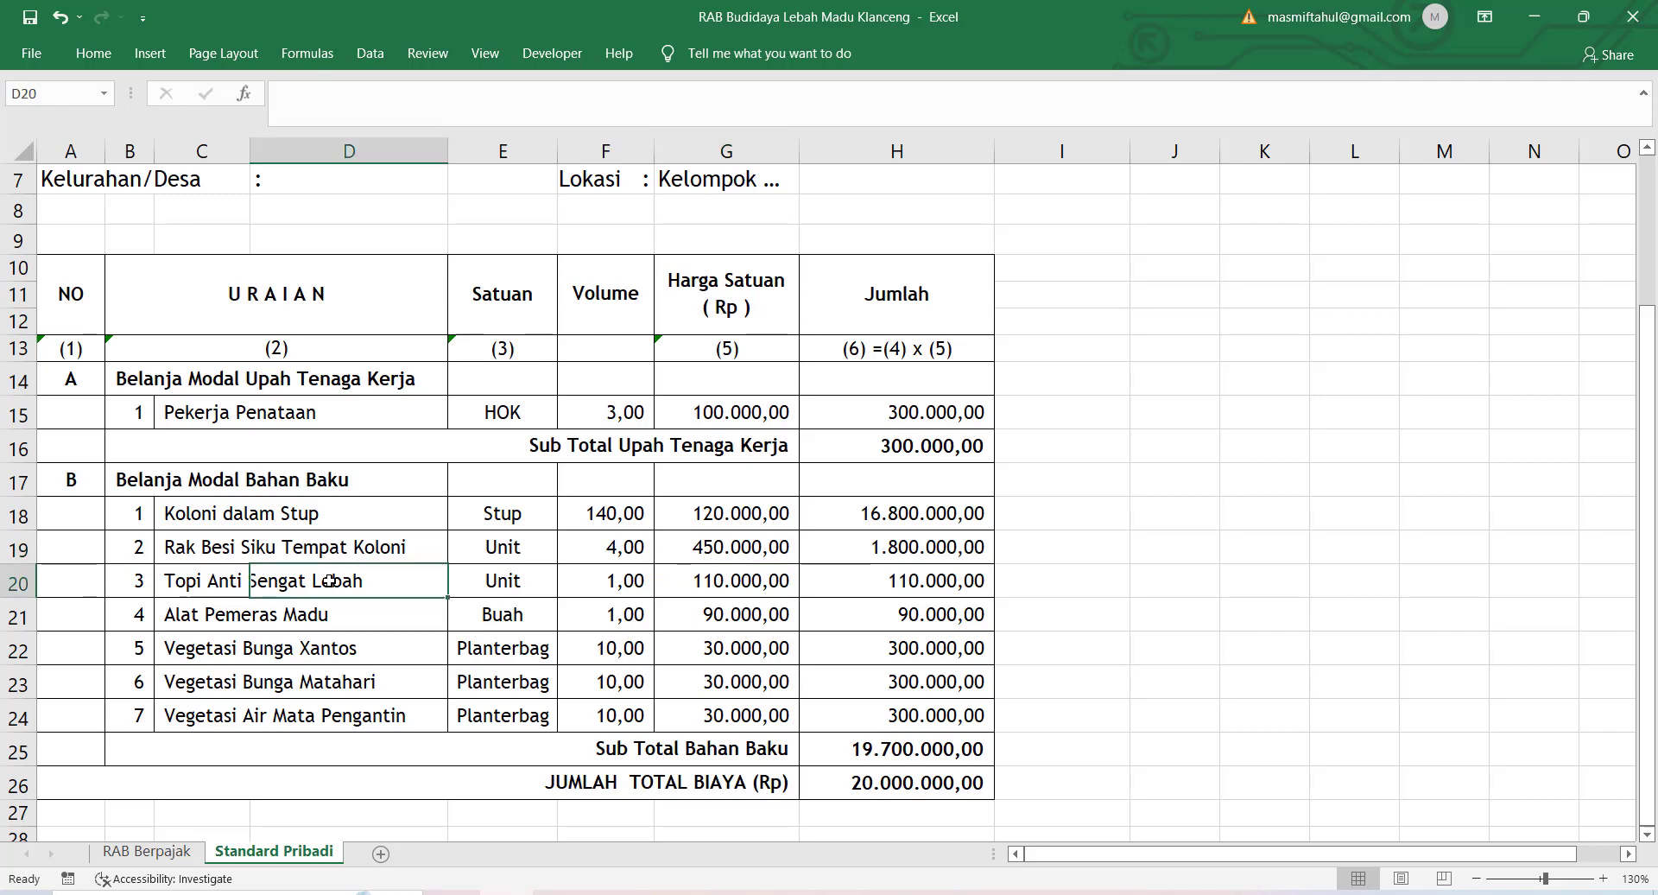
click(327, 605)
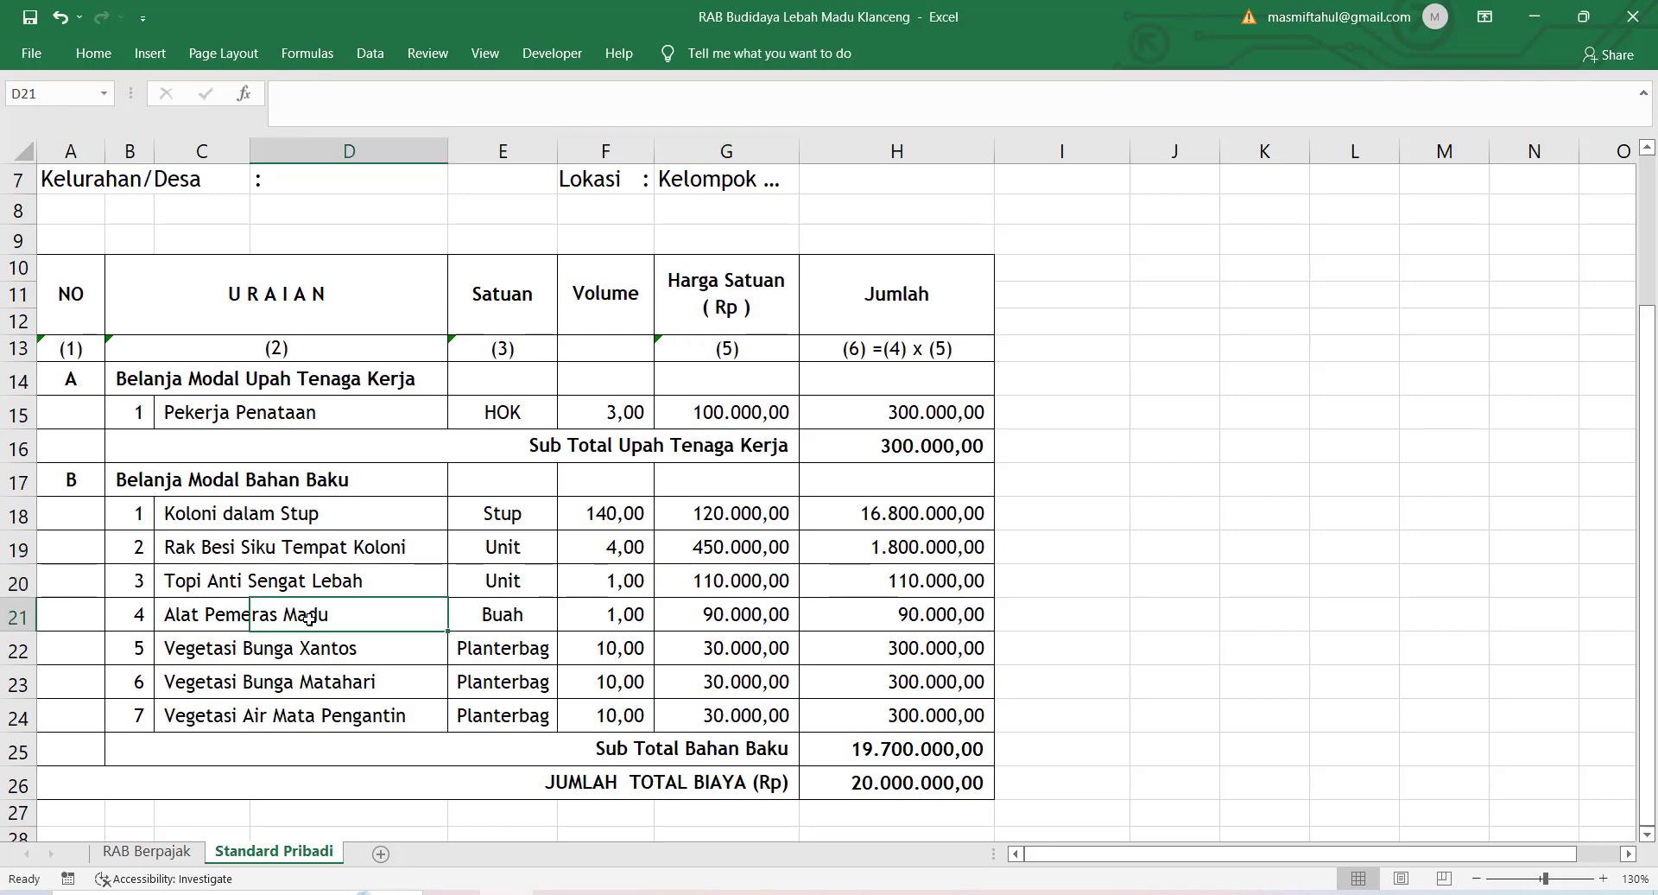
- Review the three Vegetasi rows of the Standard Pribadi sheet as a block, including their unit prices
click(193, 655)
drag(192, 682, 868, 718)
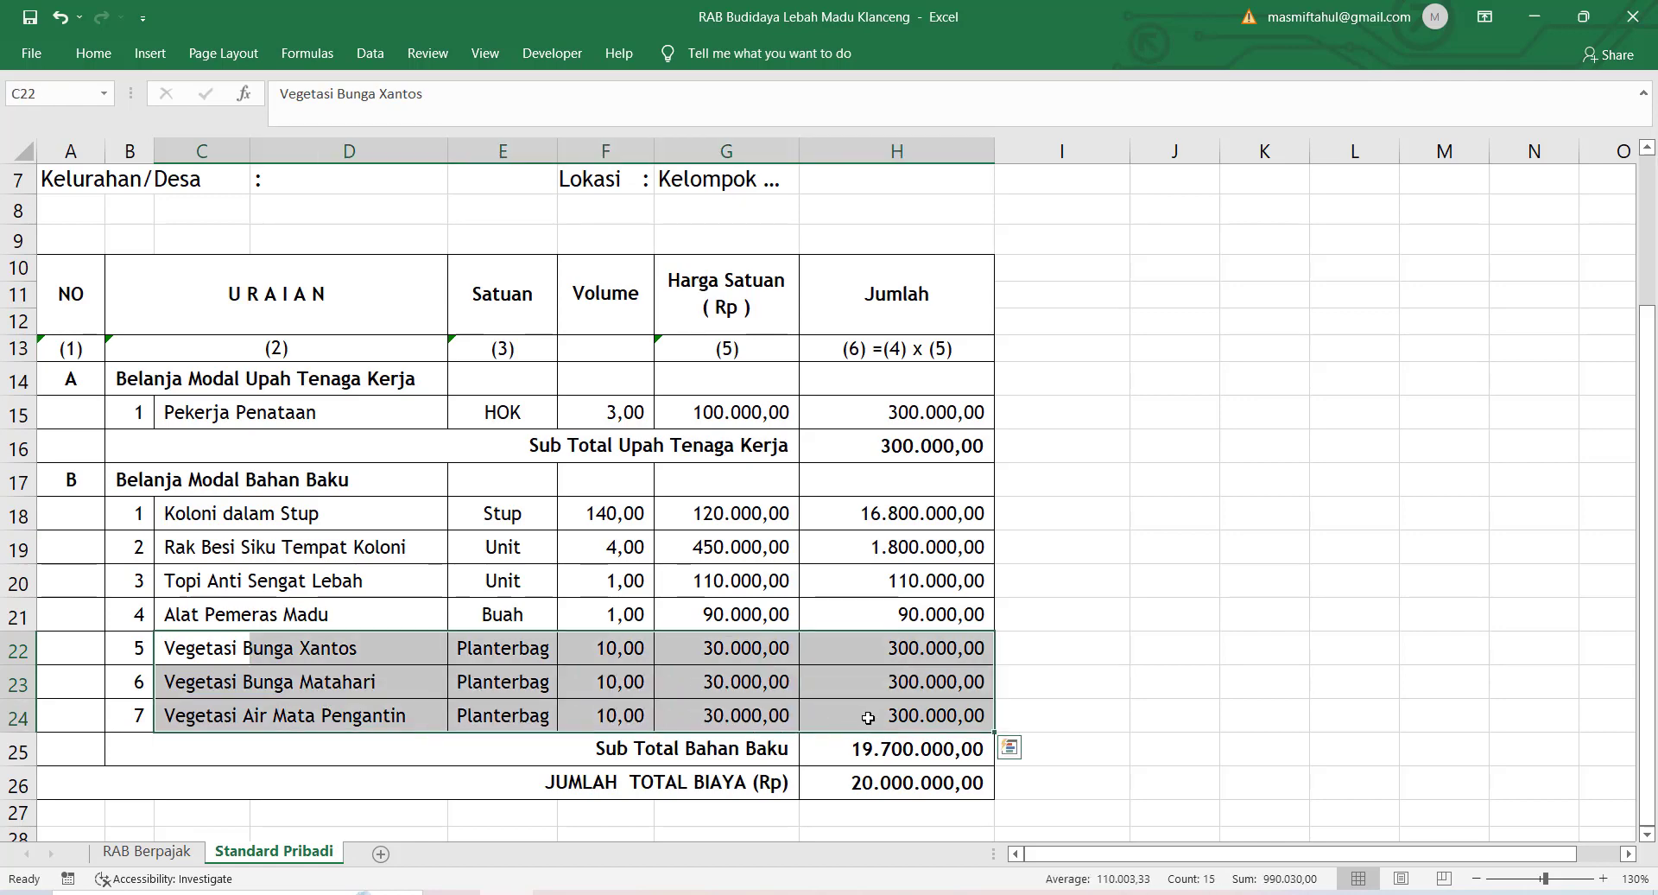
click(756, 653)
drag(759, 666, 741, 710)
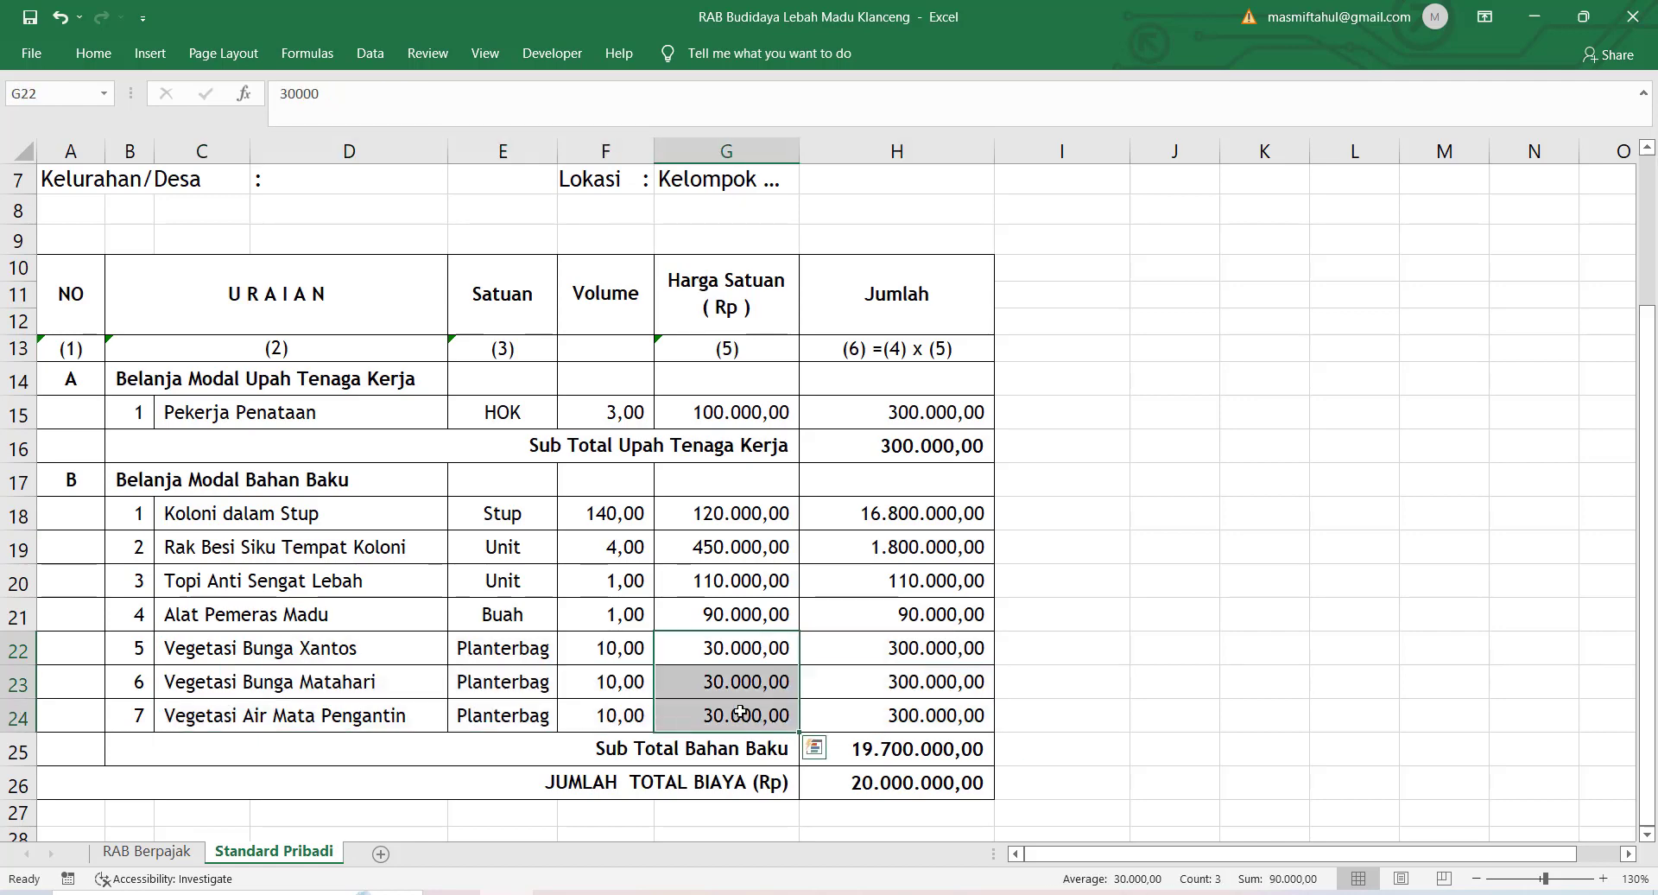
click(736, 657)
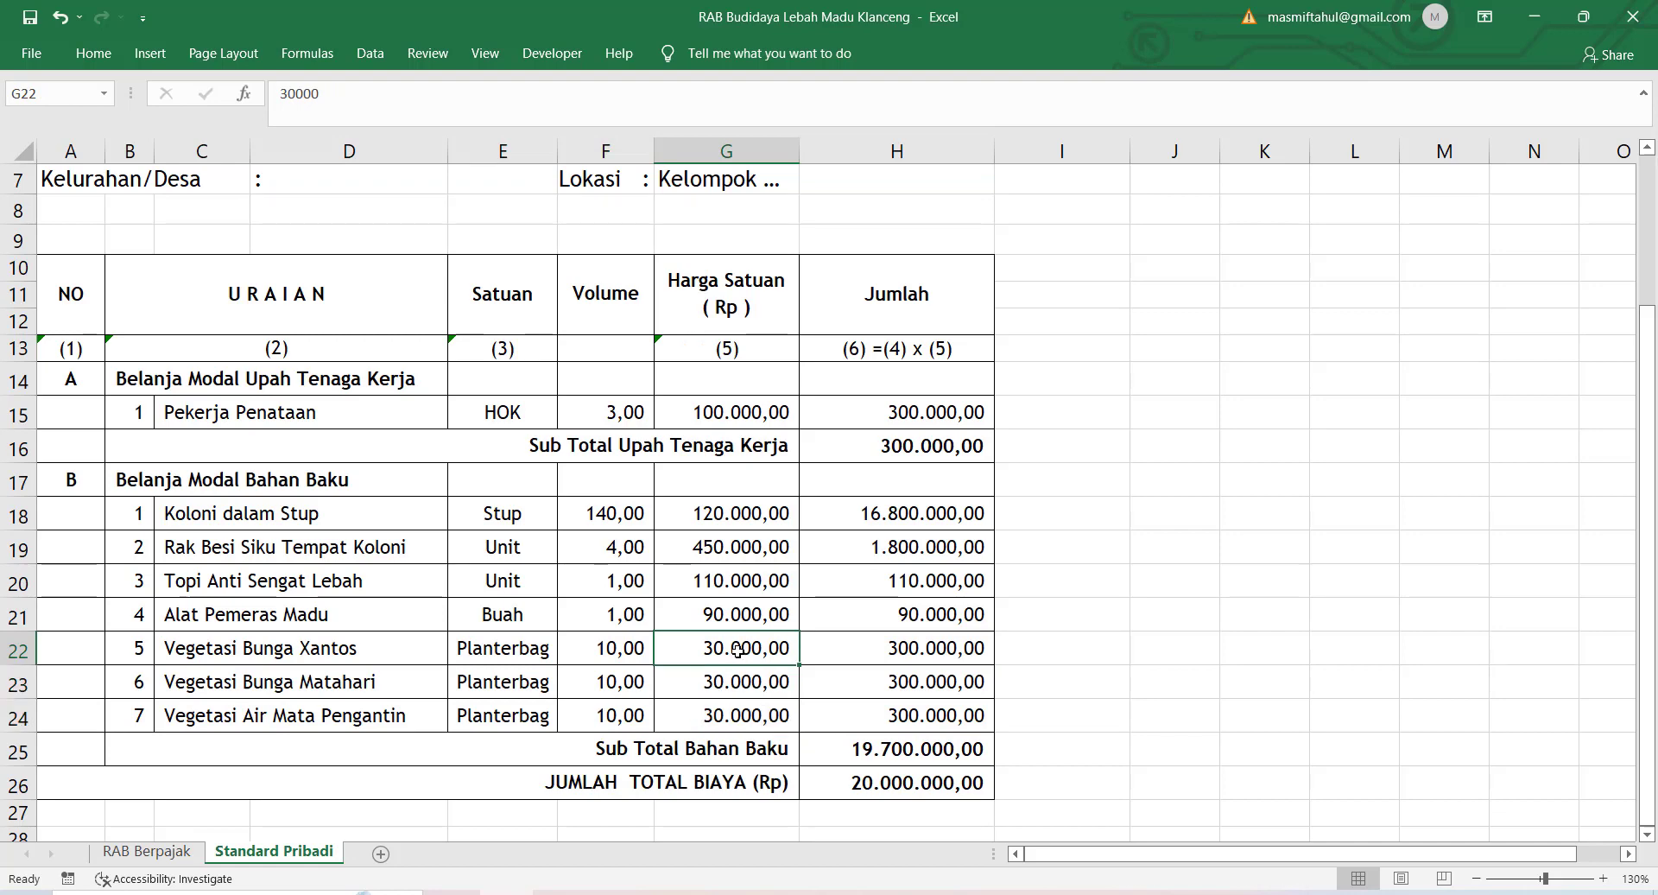
- Examine the Planterbag unit of Bunga Xantos and Bunga Matahari and the unit price of each Vegetasi row
click(516, 661)
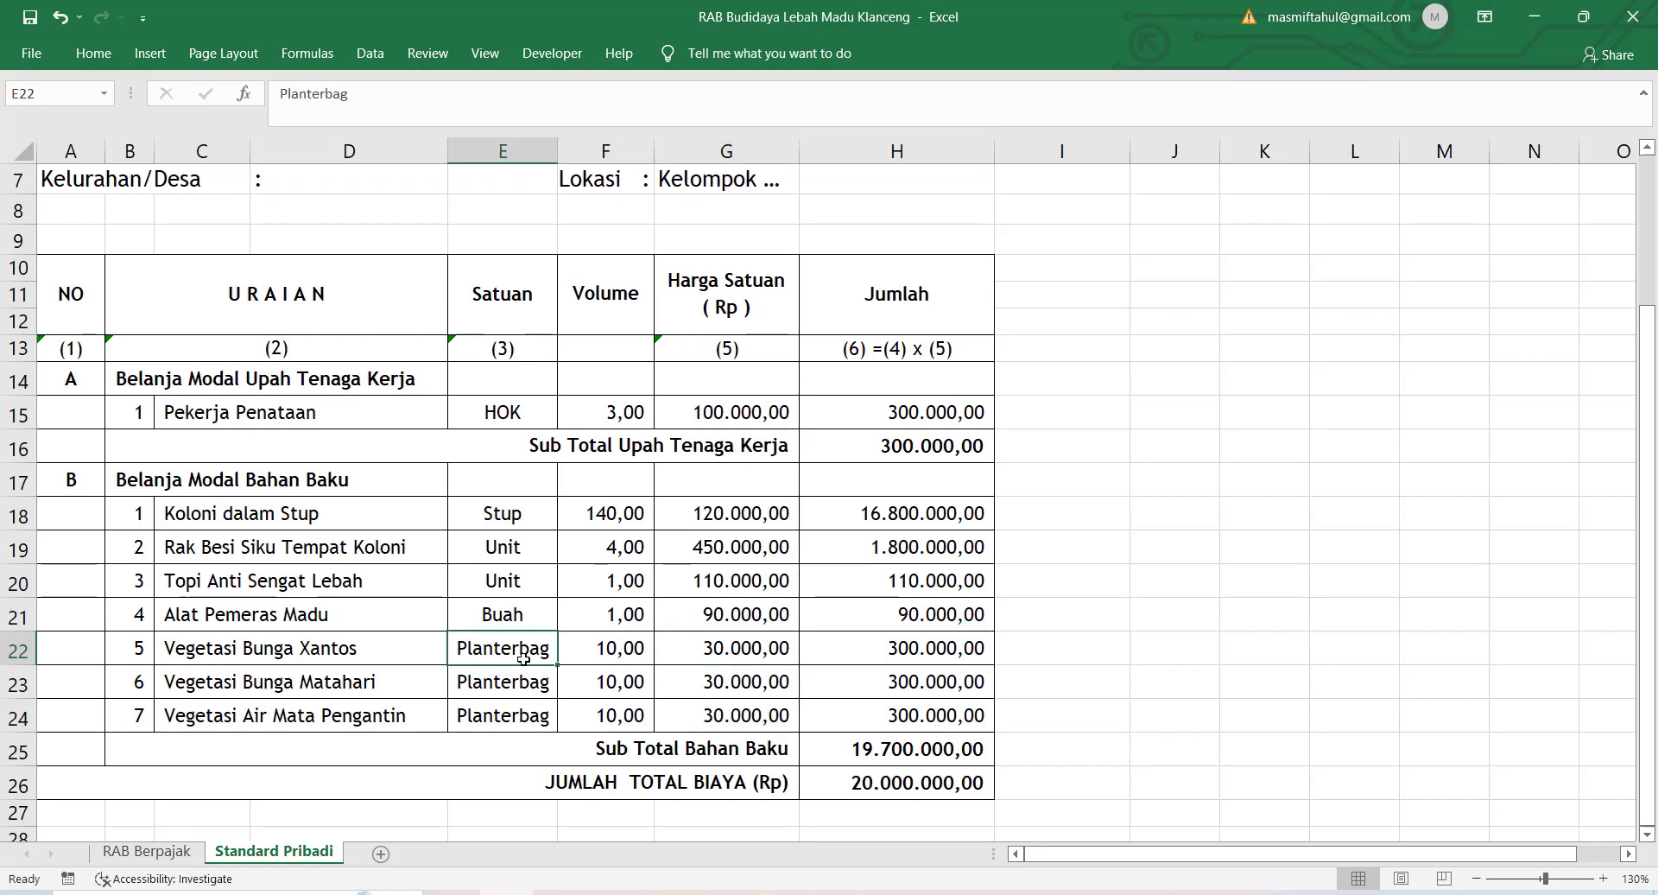
click(708, 649)
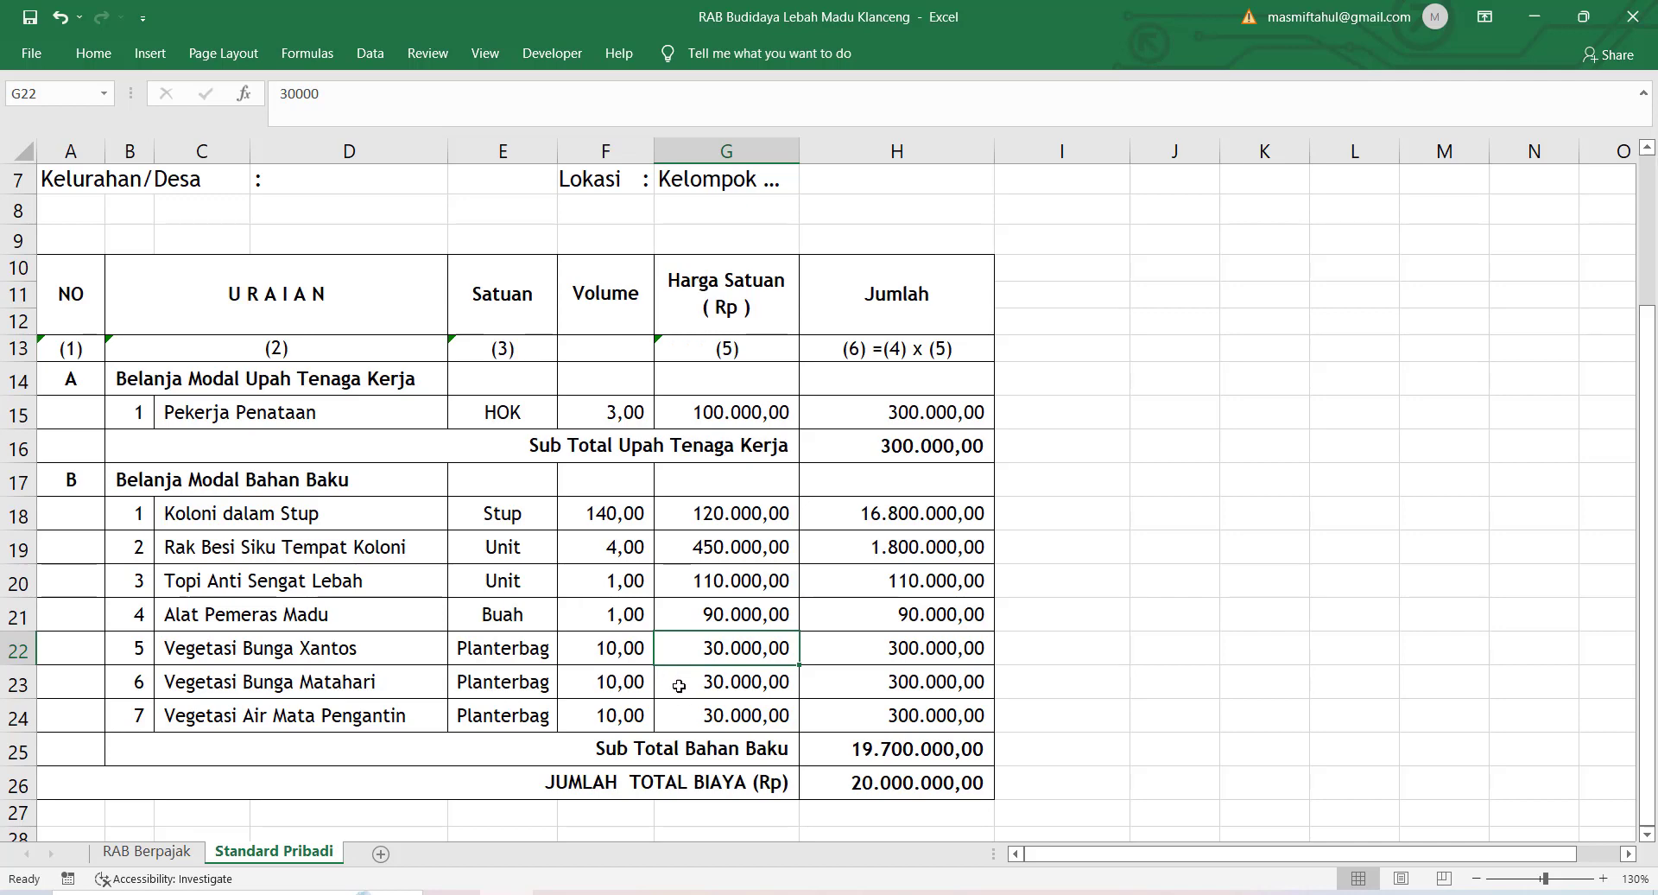
click(708, 686)
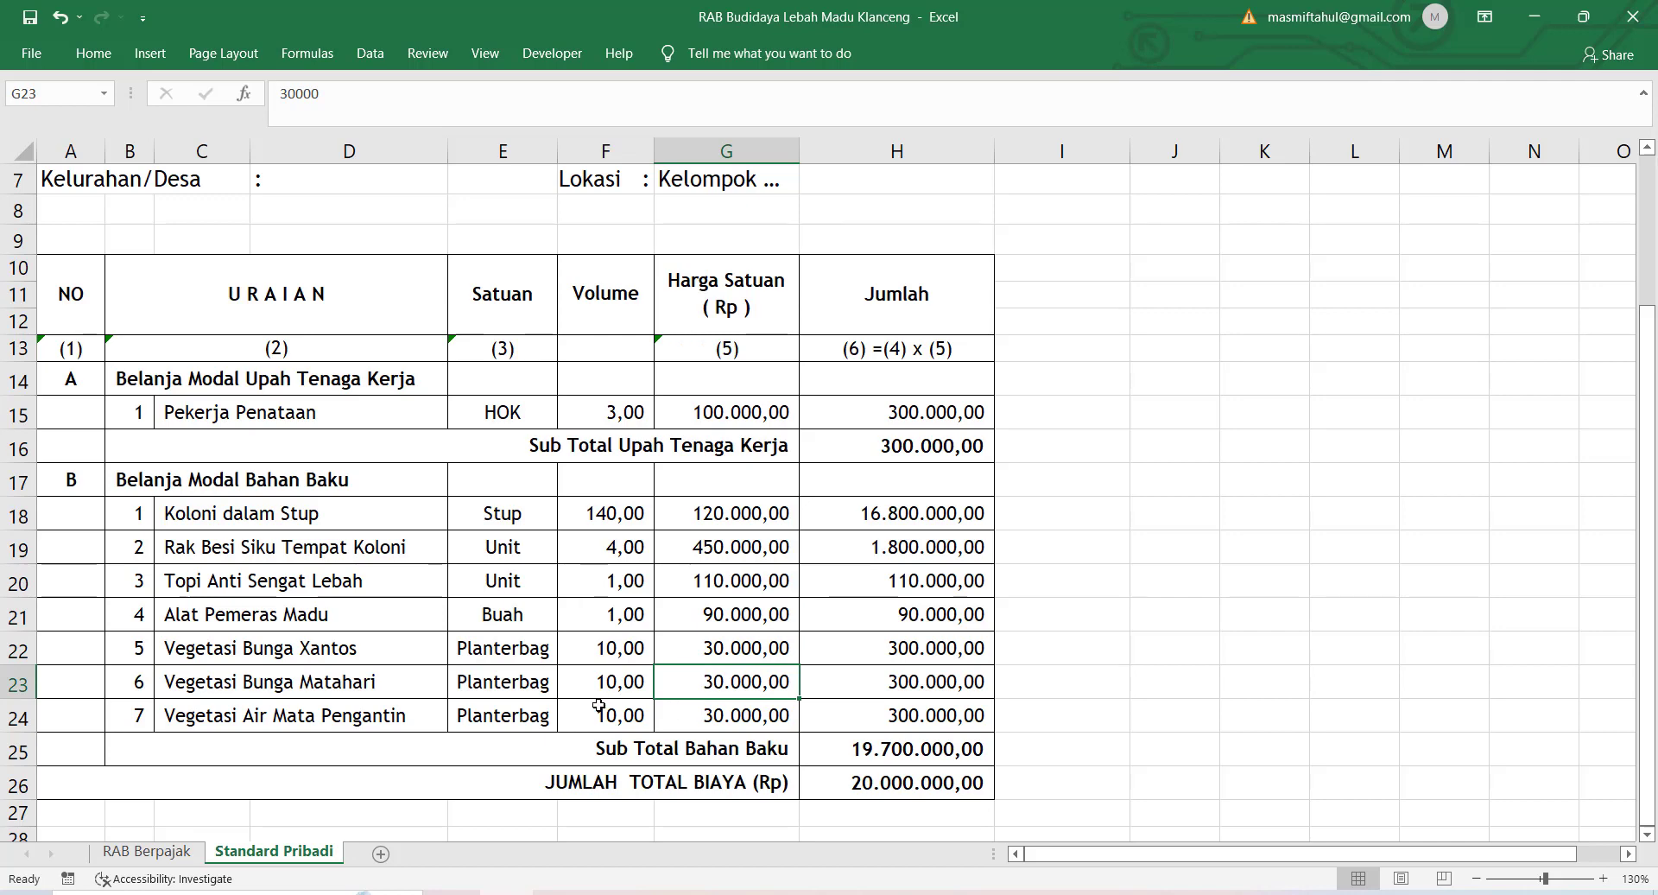
click(502, 680)
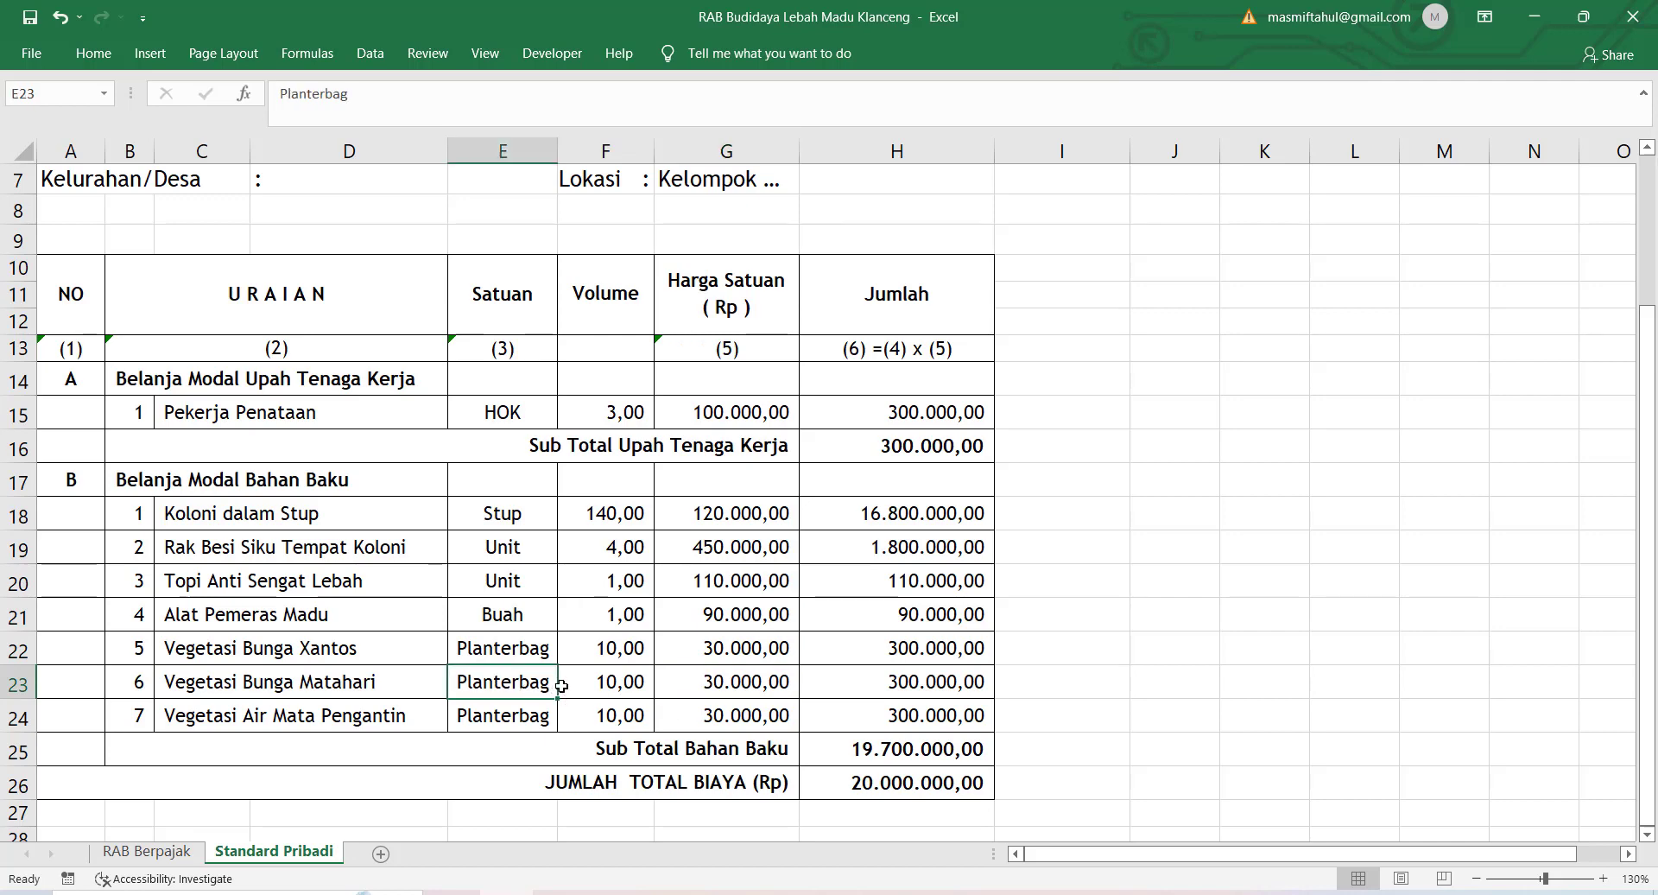
click(701, 684)
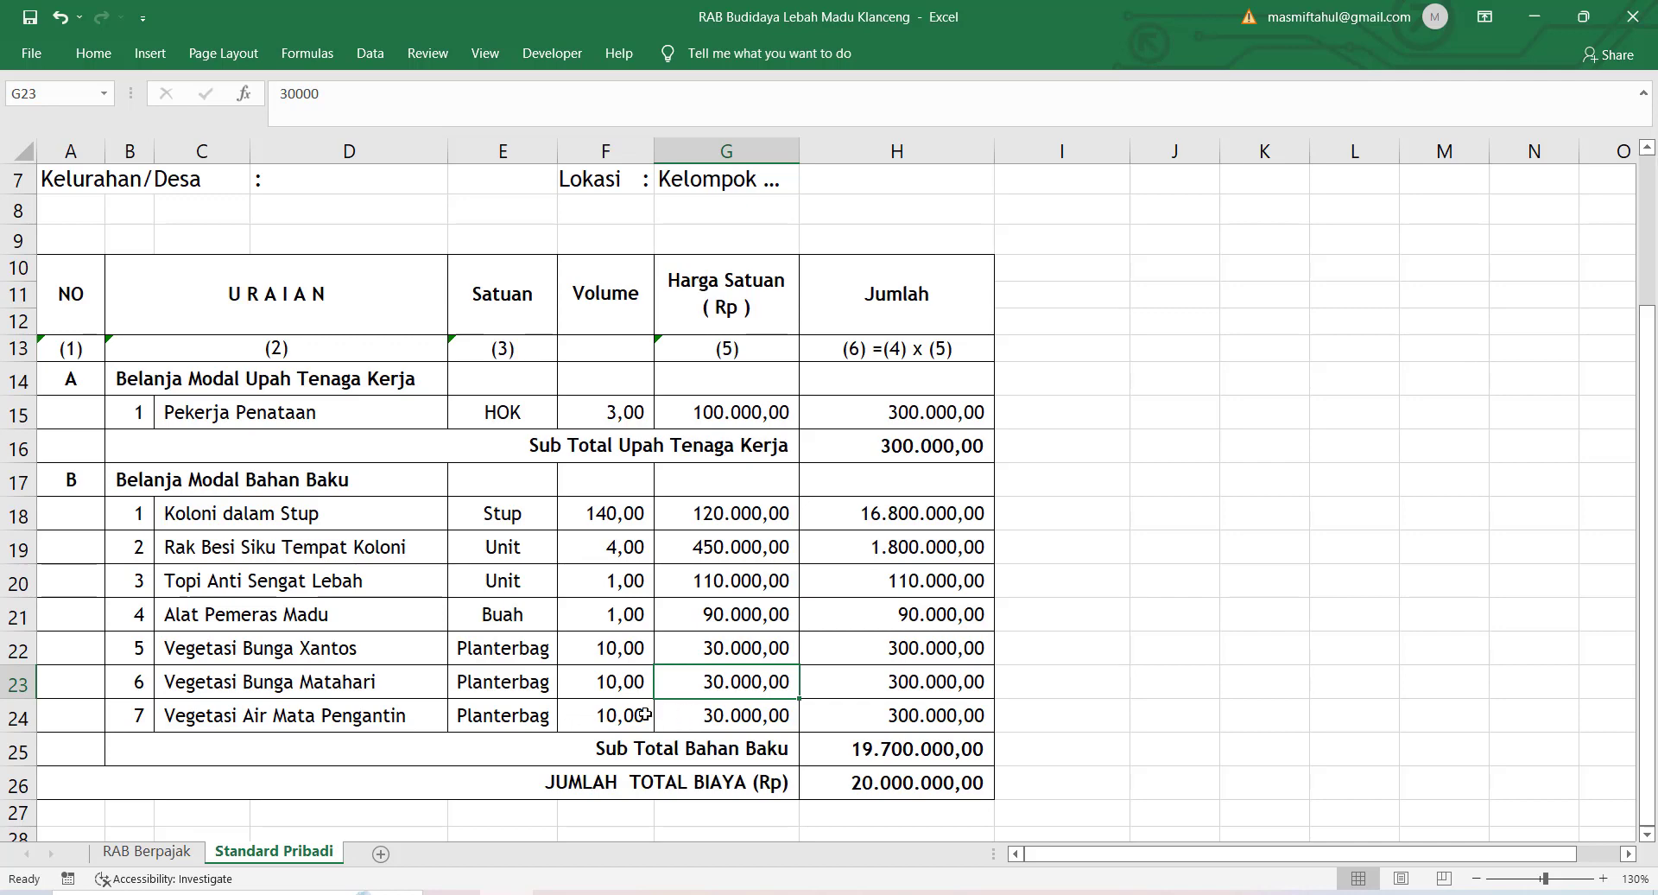
click(707, 716)
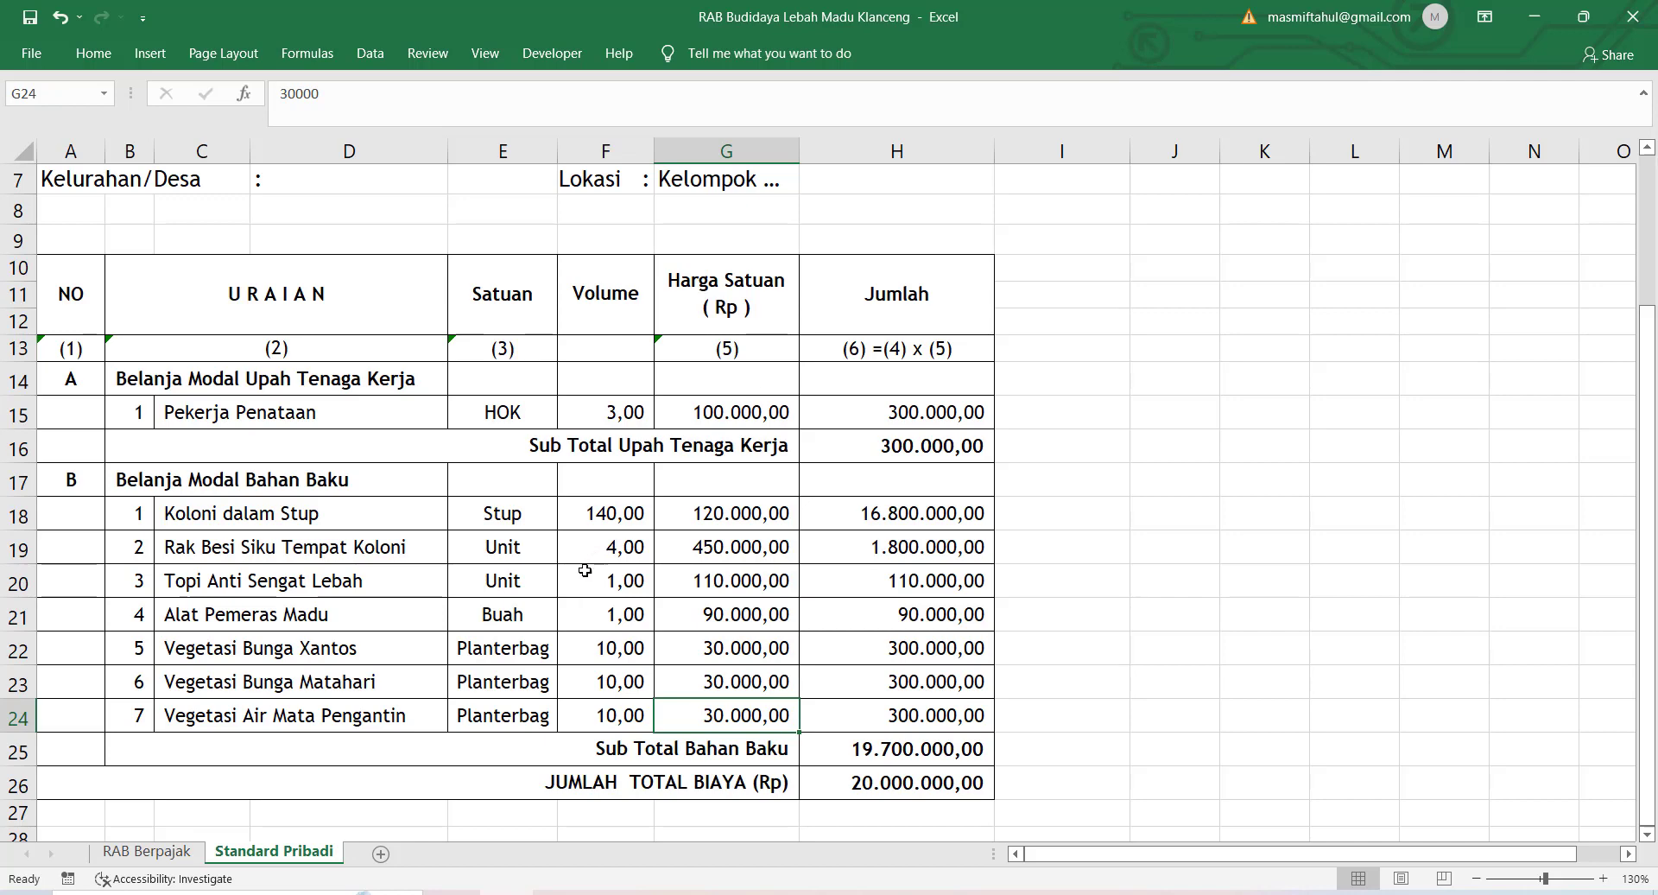
- Check the Standard Pribadi grand total formula against the Koloni dalam Stup volume and the three Vegetasi rows
click(874, 784)
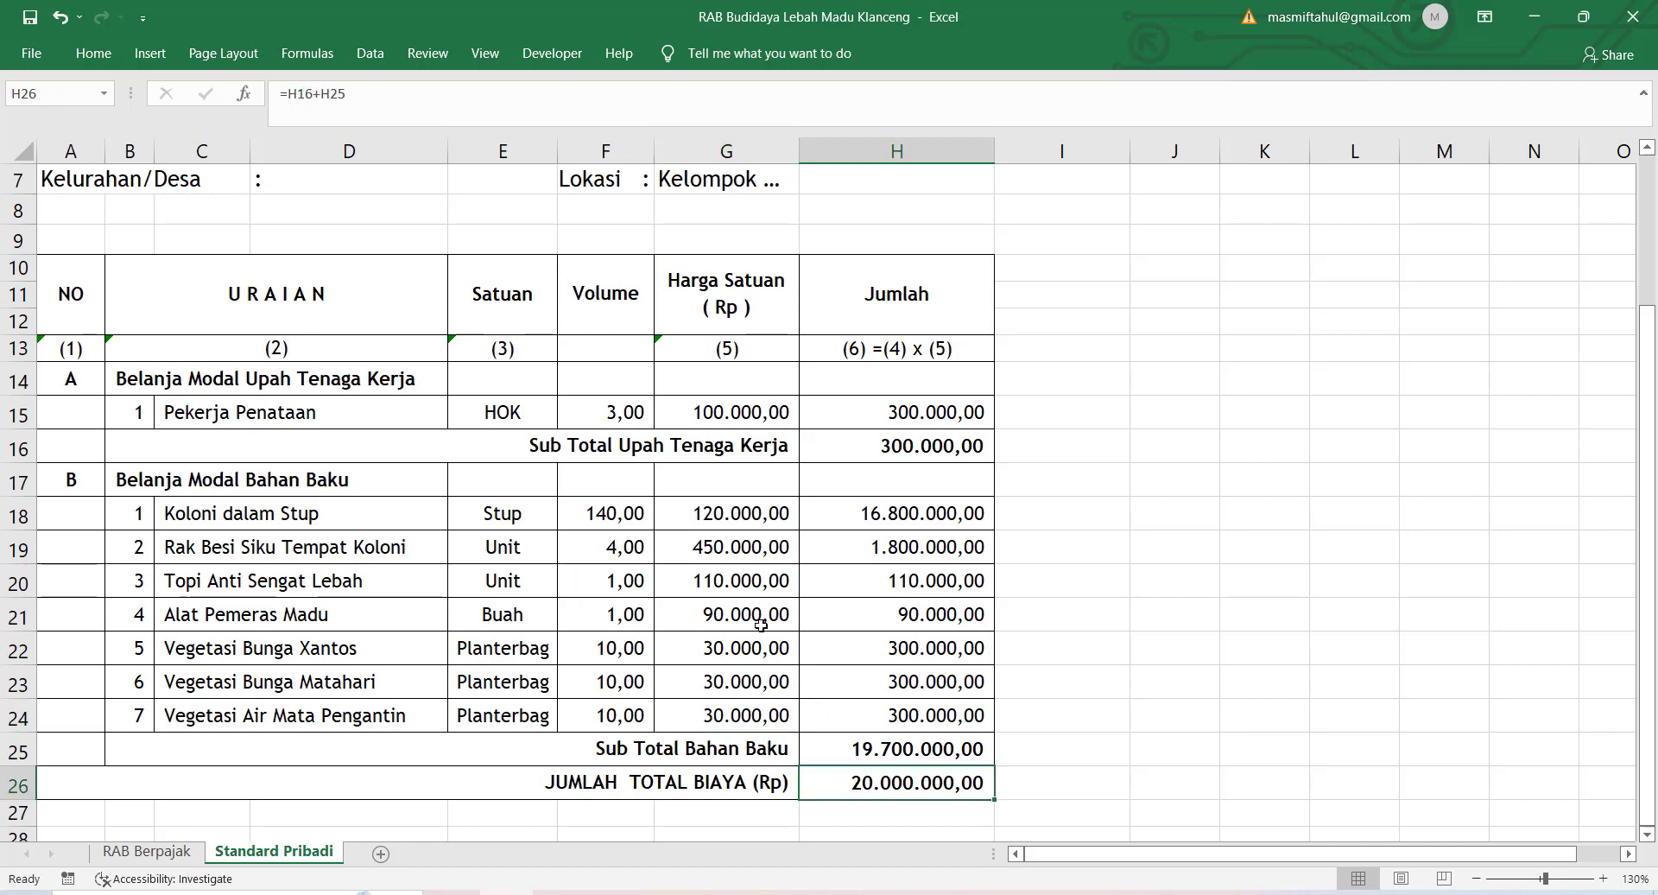
click(614, 536)
click(615, 514)
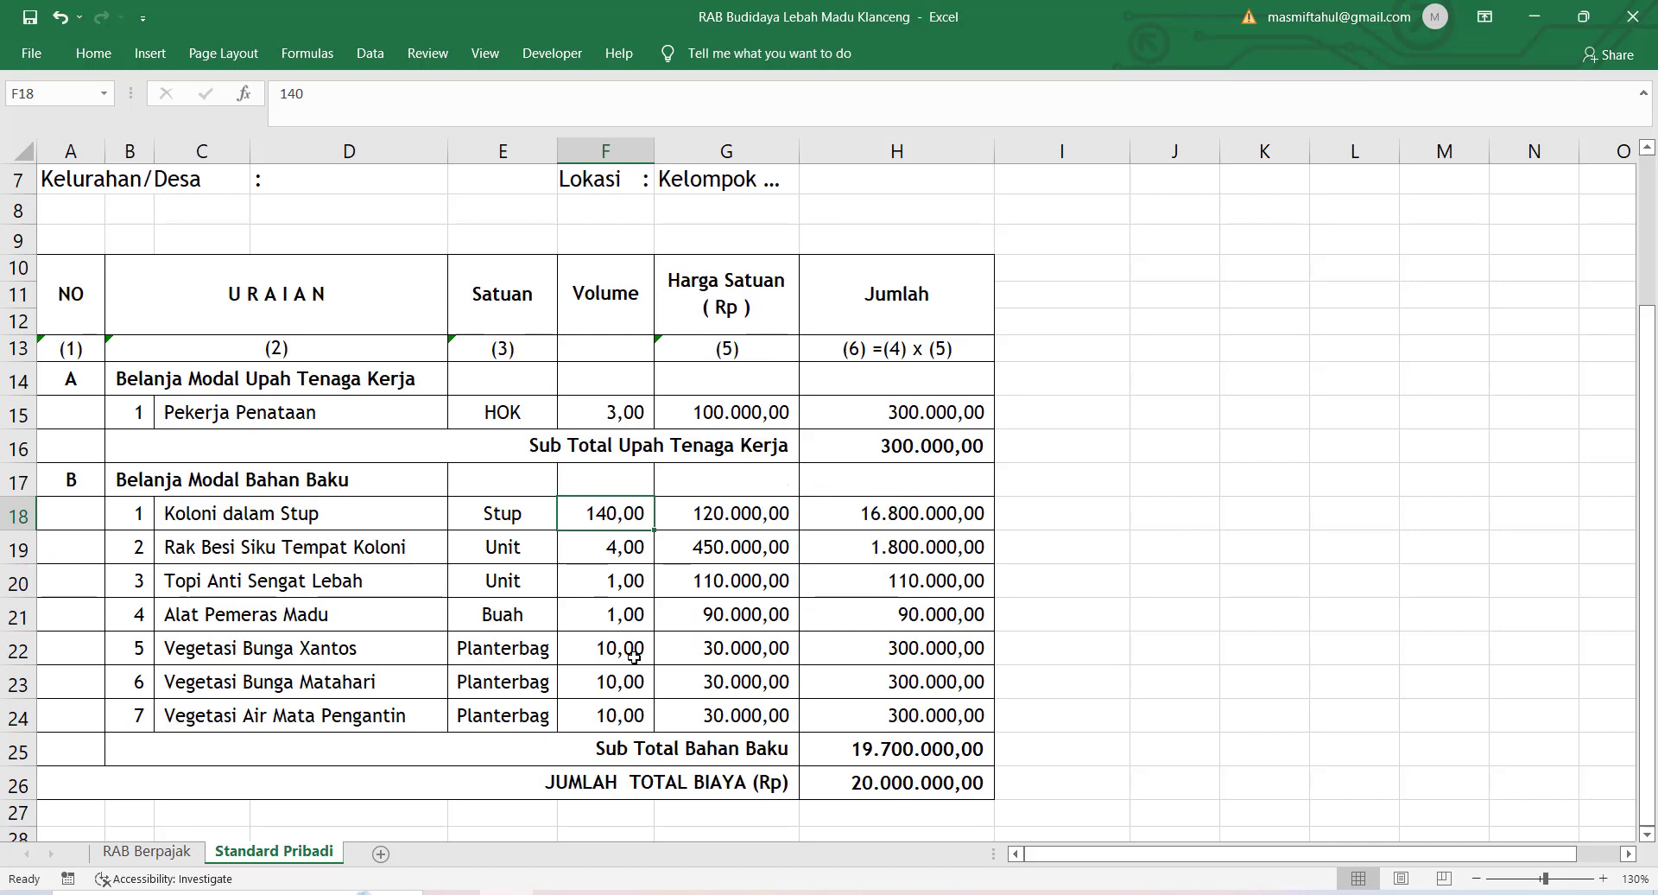
click(198, 651)
drag(198, 651, 948, 712)
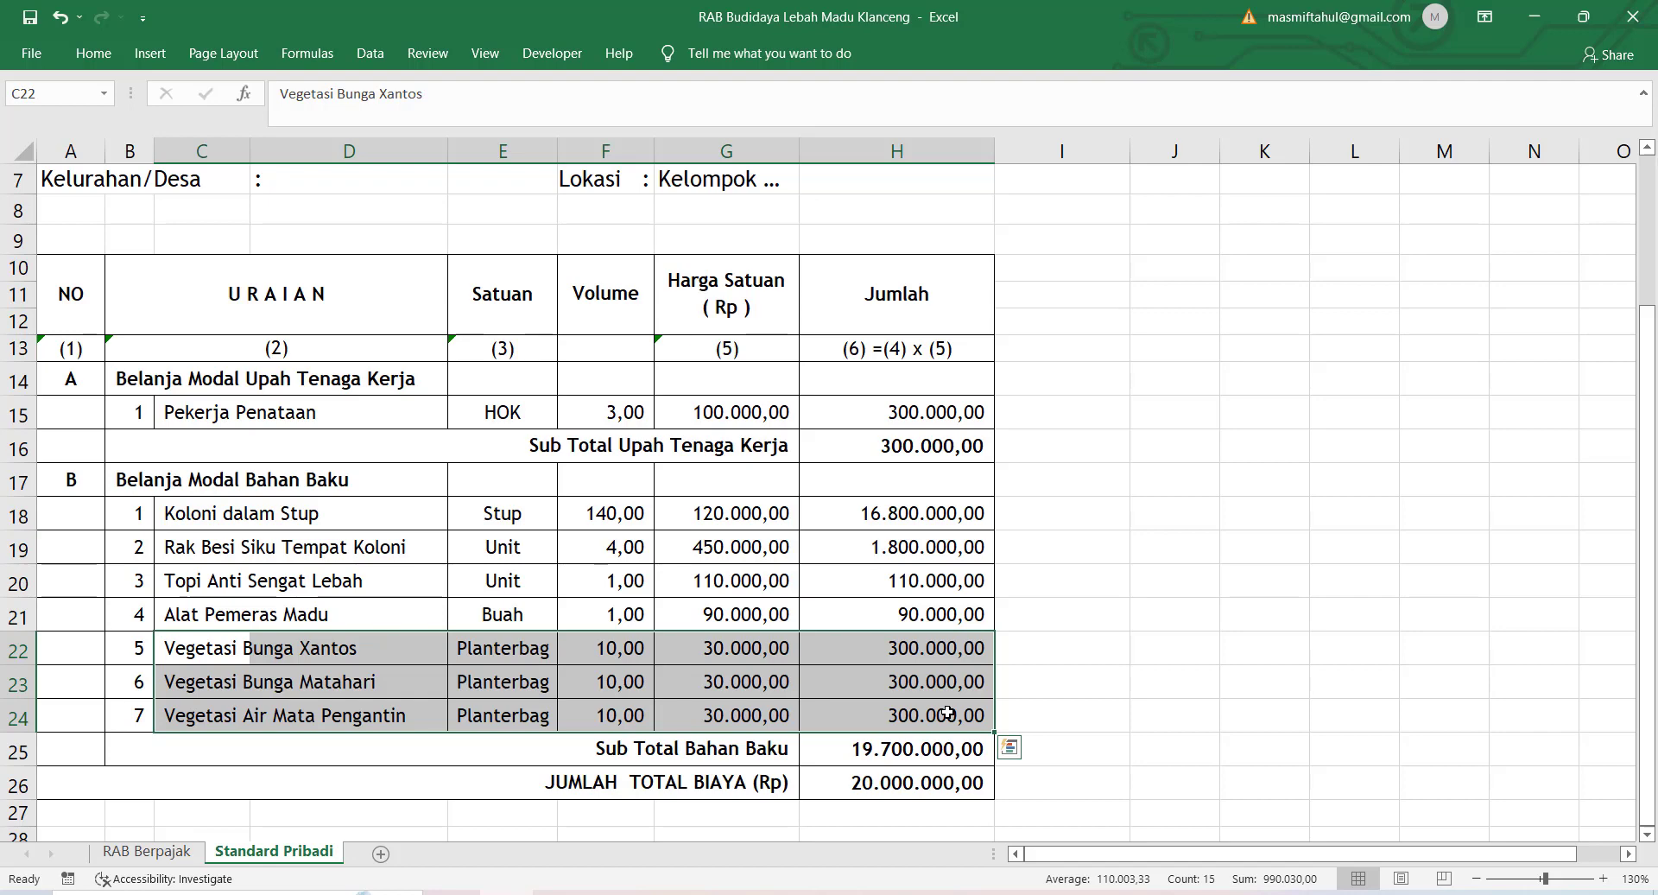
click(748, 696)
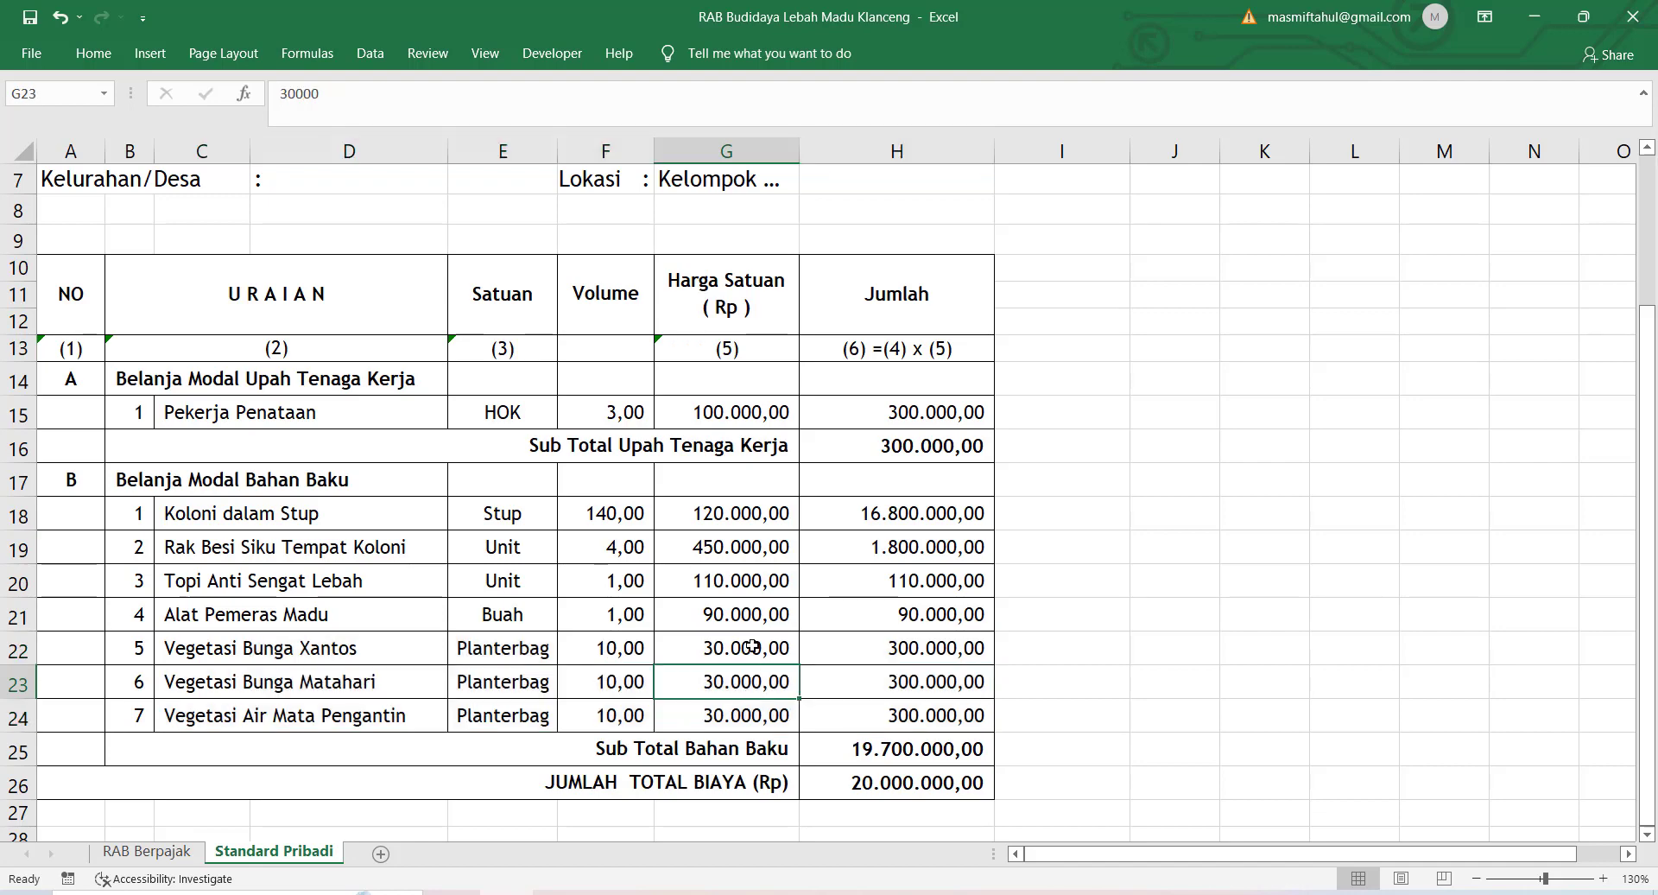
- Compare the three Vegetasi unit prices on the Standard Pribadi sheet with those on the RAB Berpajak sheet
drag(751, 650, 749, 710)
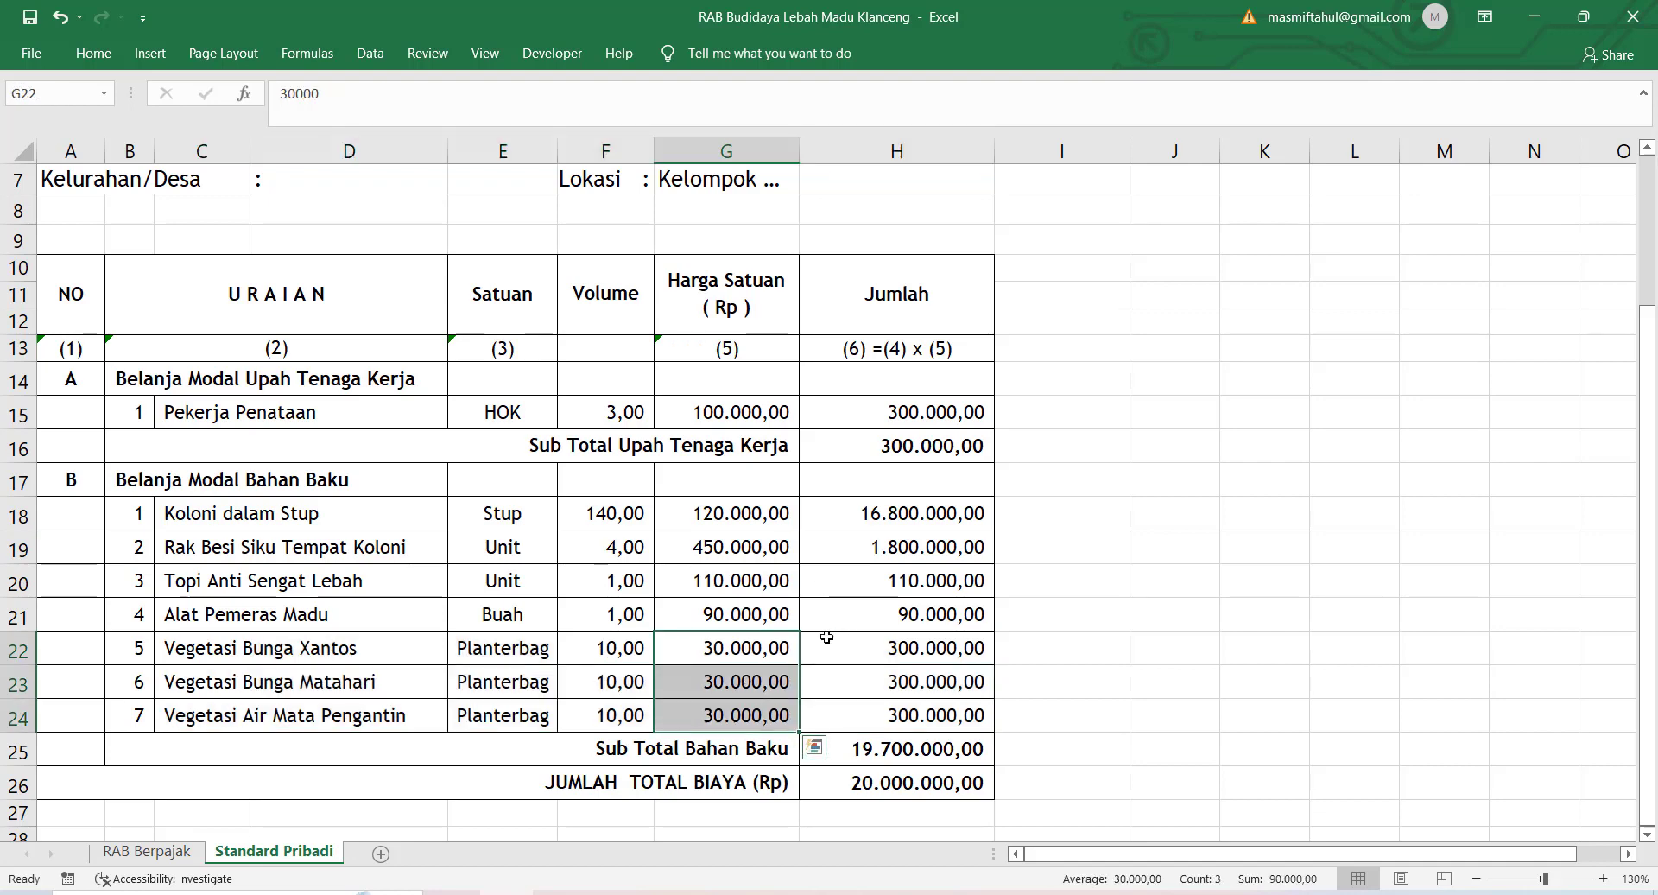
scroll(805, 636, up, 2)
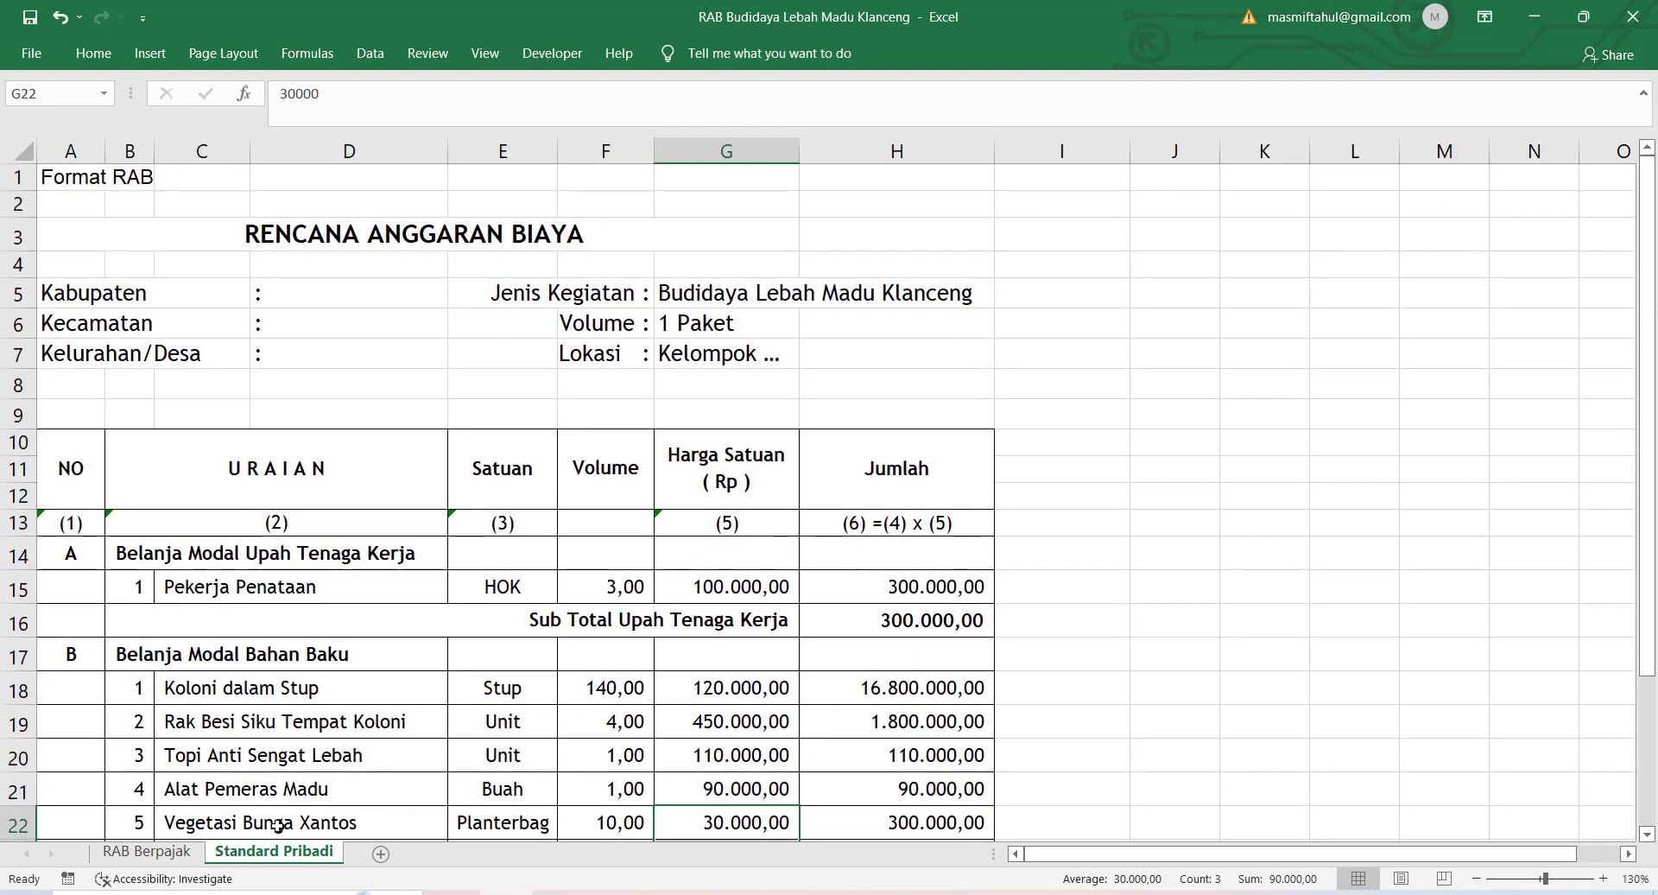
click(155, 855)
scroll(762, 624, up, 2)
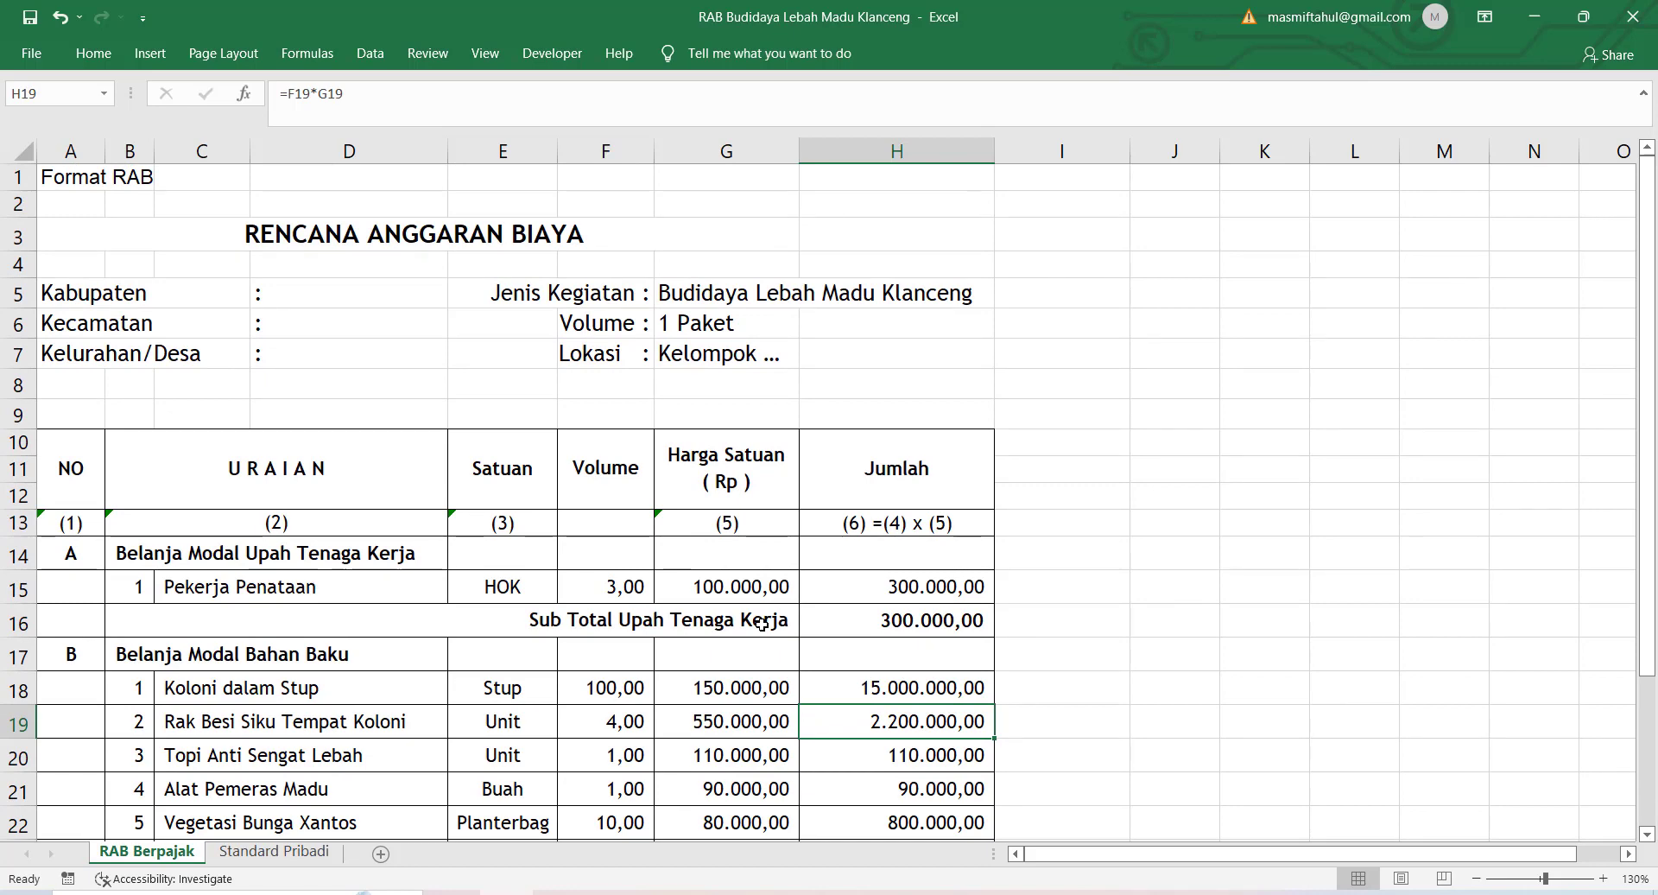
scroll(762, 624, down, 2)
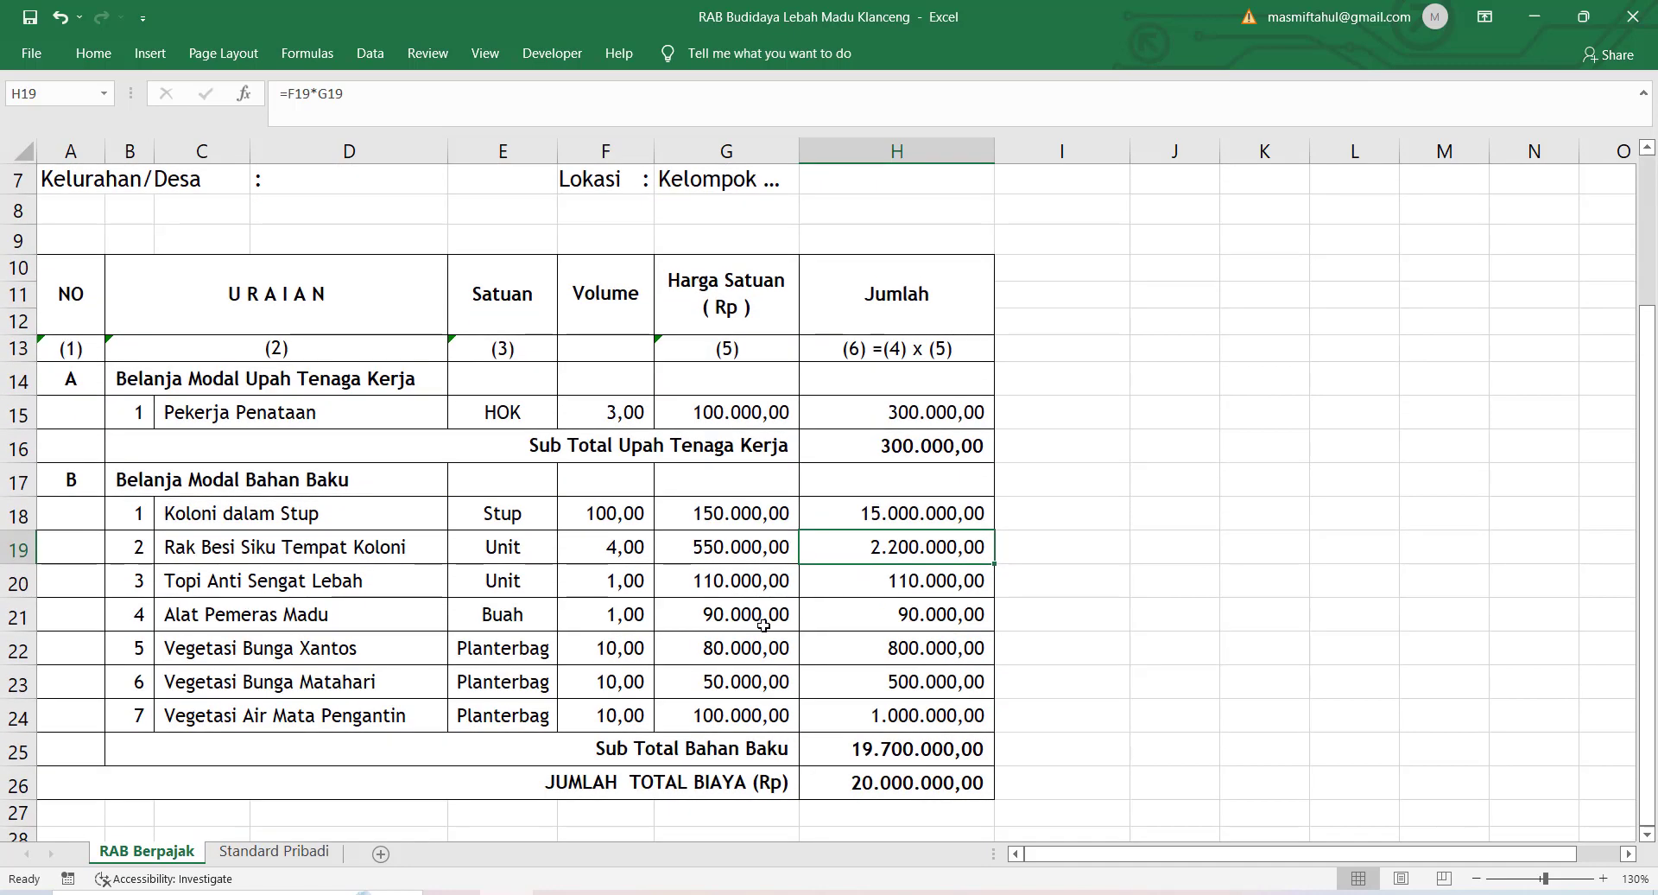
- Examine the RAB Berpajak budget plan from its Rencana Anggaran Biaya header through the cost items to the grand total
scroll(764, 625, up, 2)
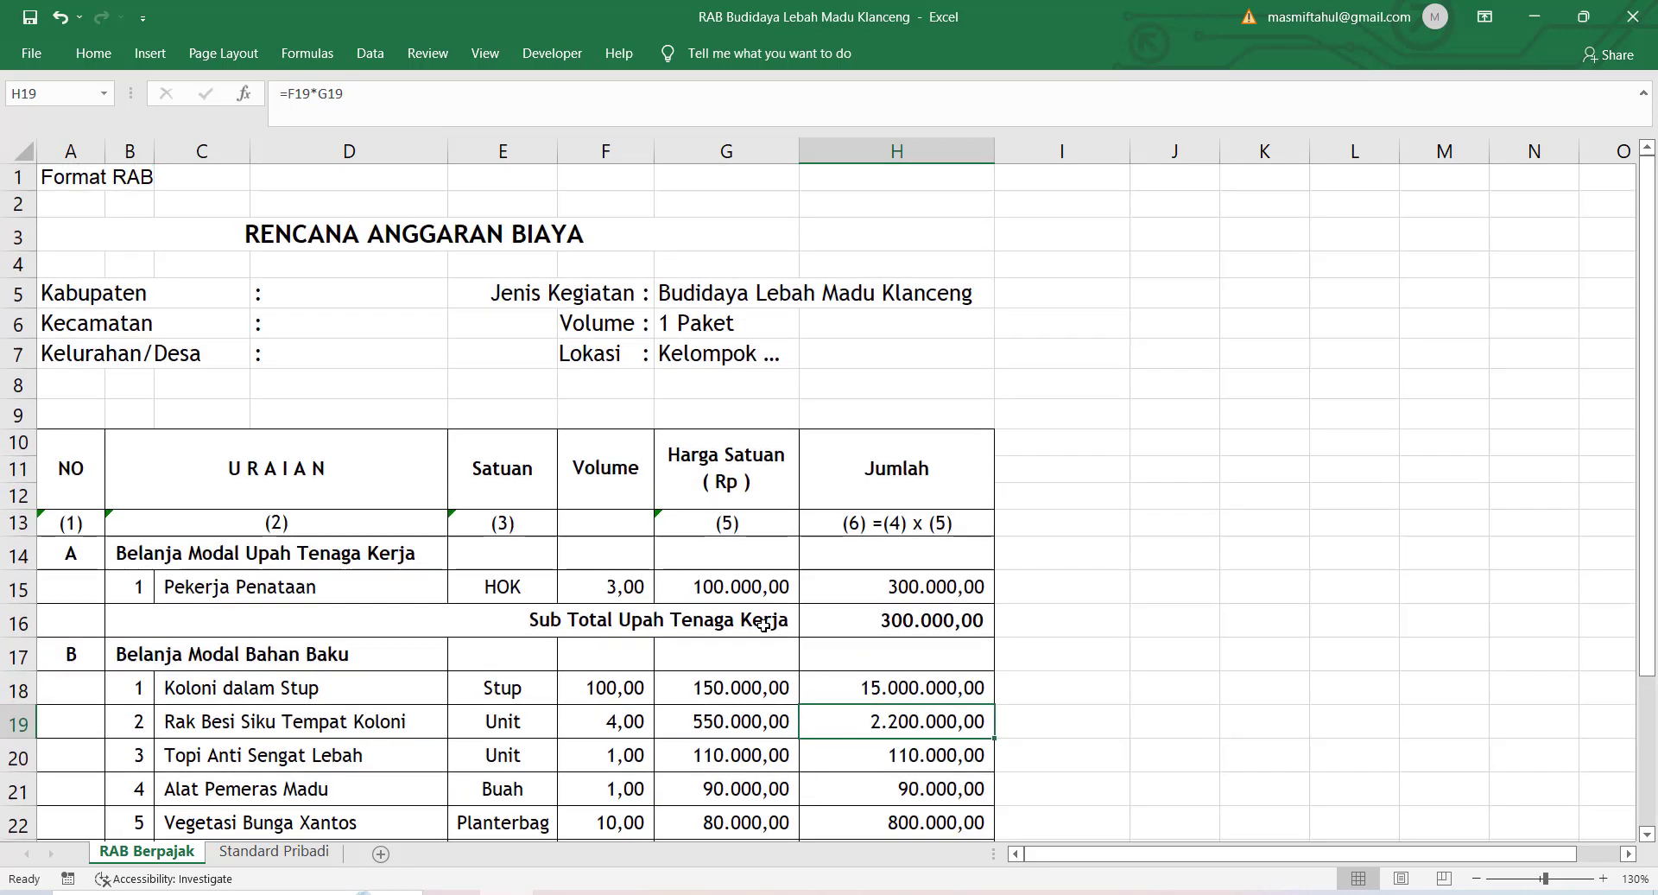
scroll(763, 626, down, 3)
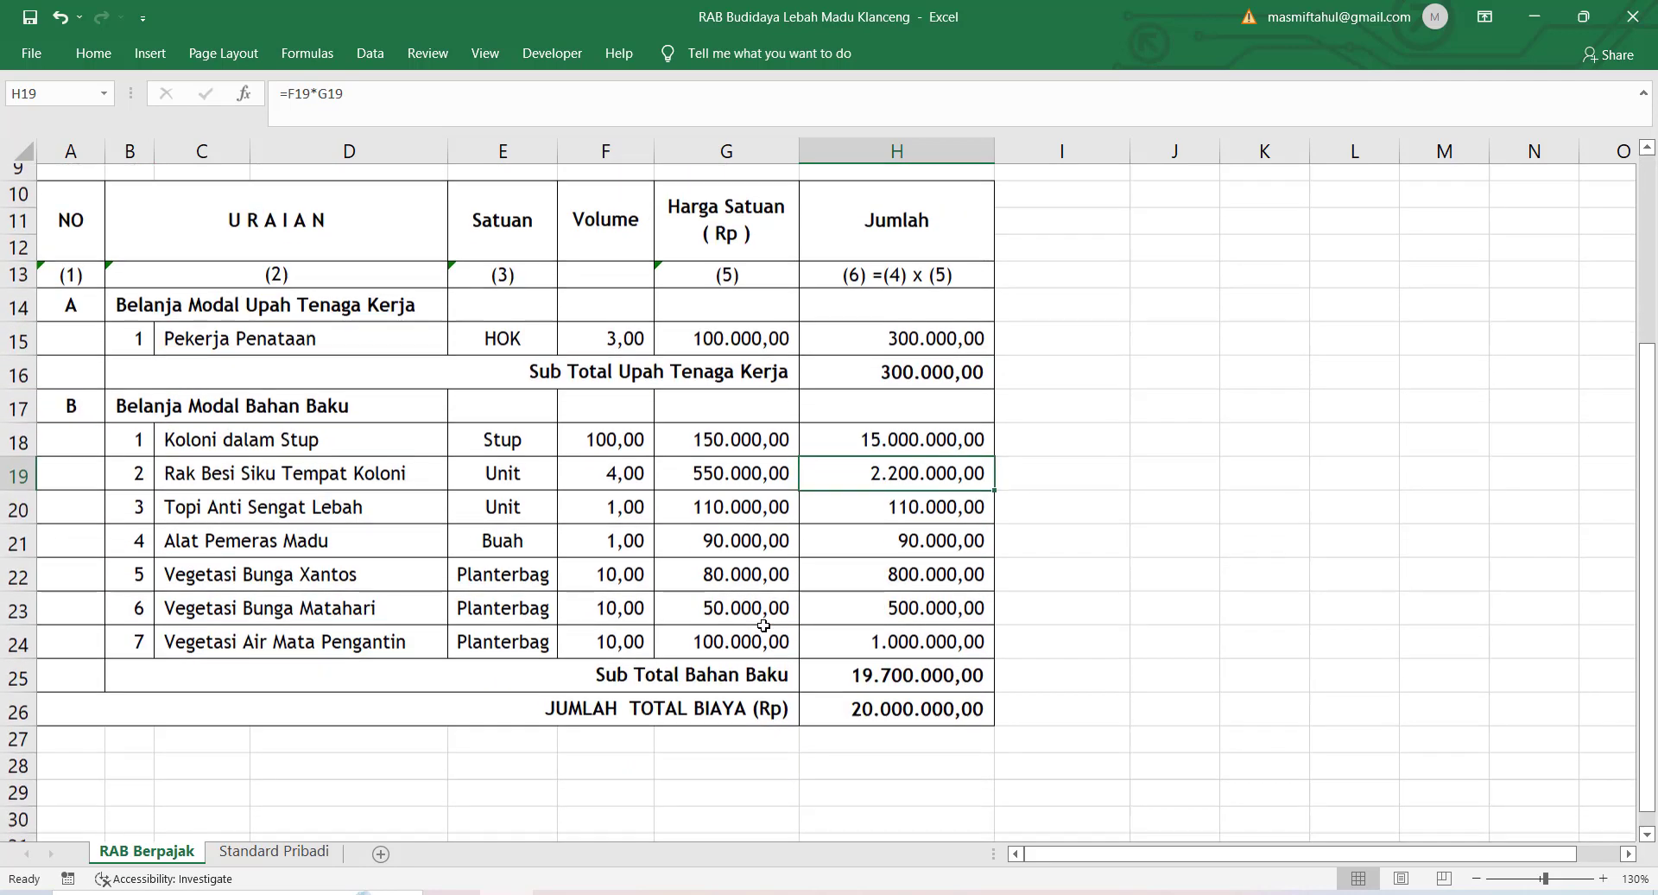
scroll(764, 626, up, 2)
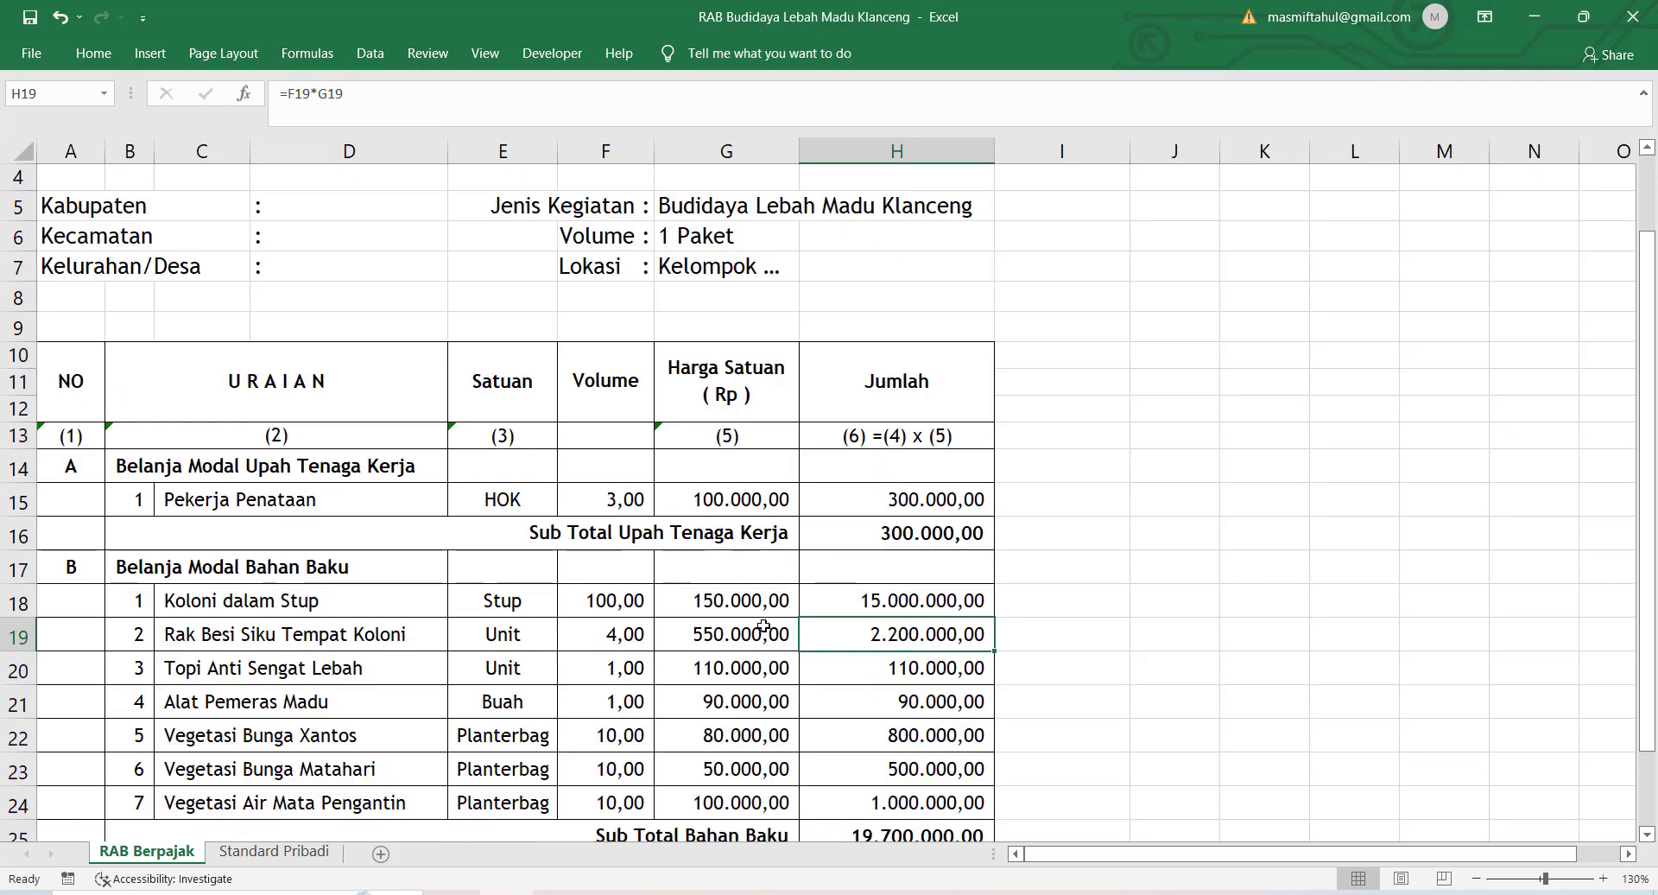
scroll(764, 625, down, 2)
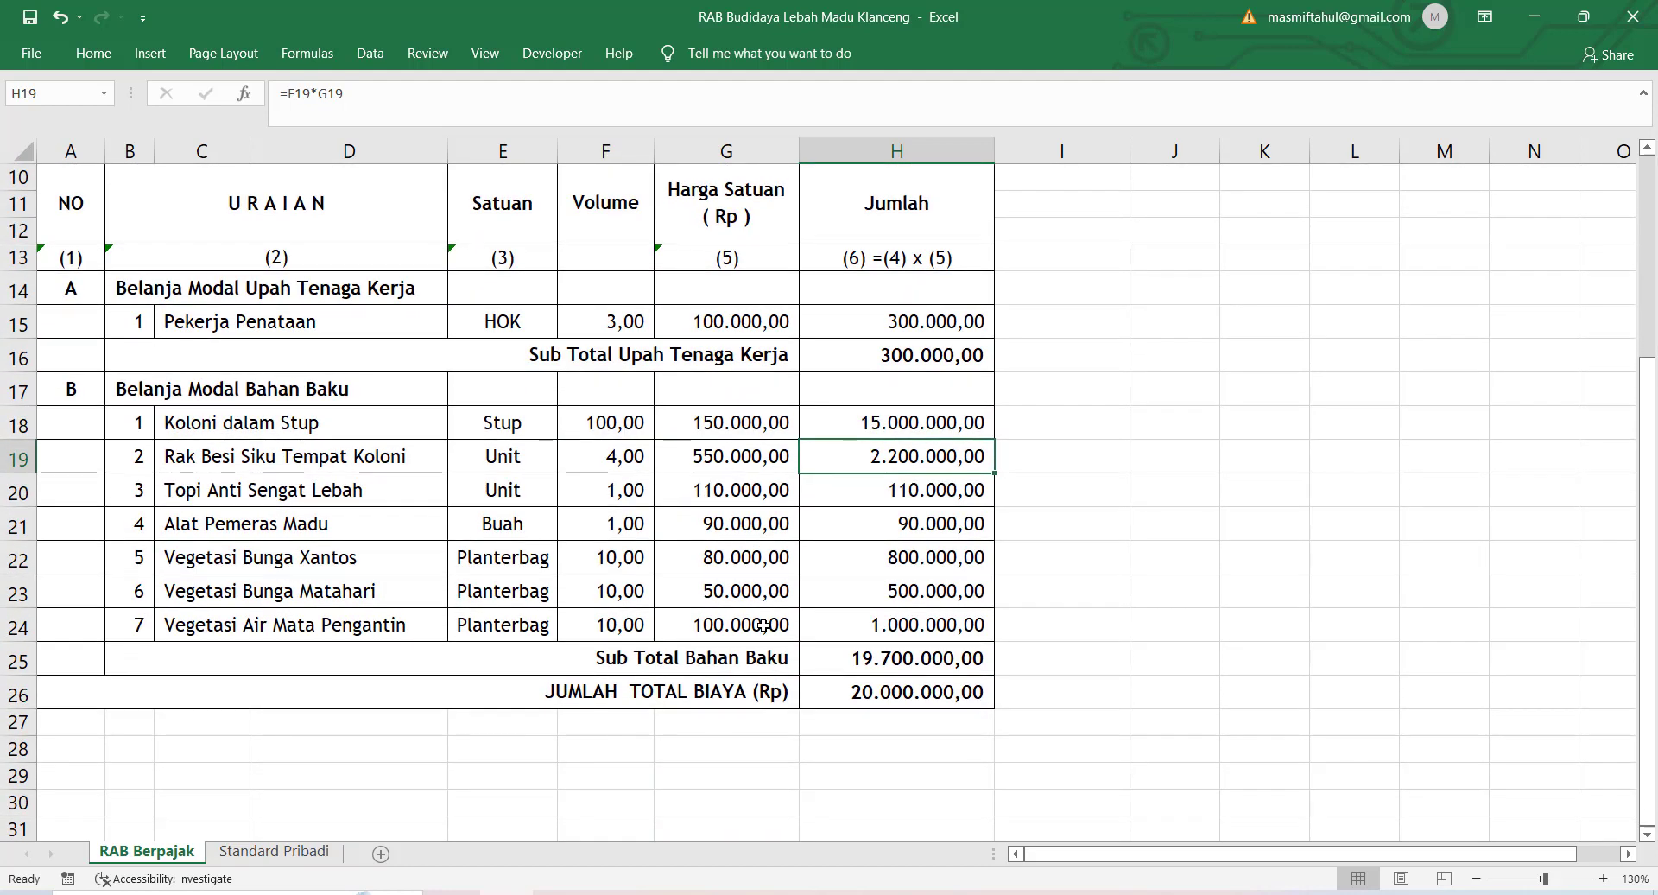
scroll(763, 625, up, 2)
scroll(763, 625, up, 1)
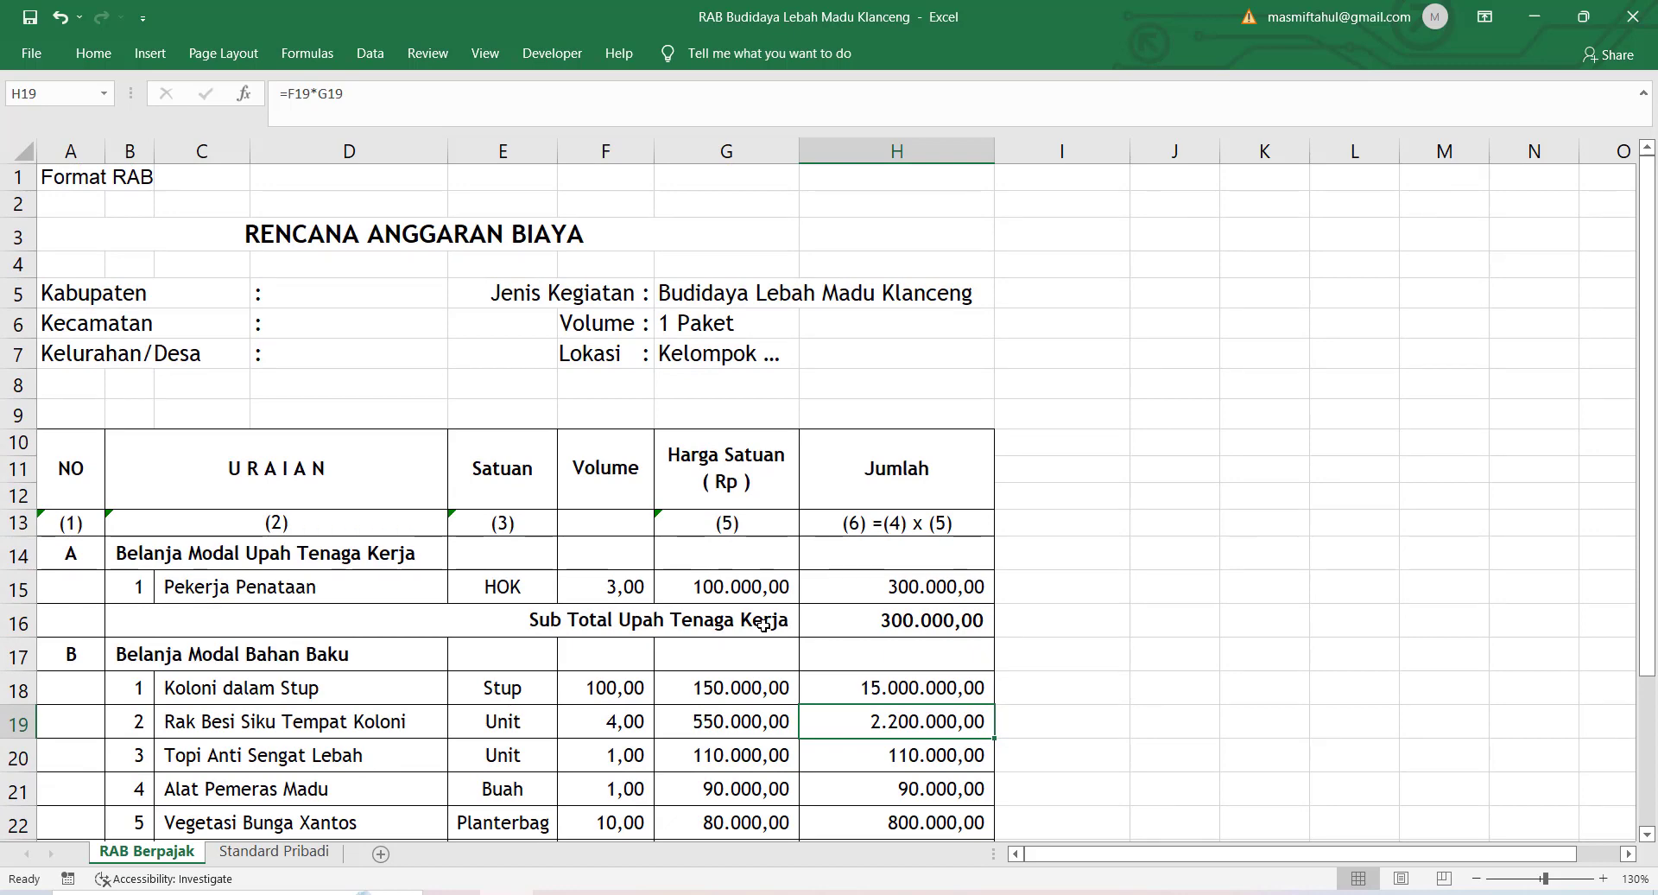
scroll(764, 625, down, 2)
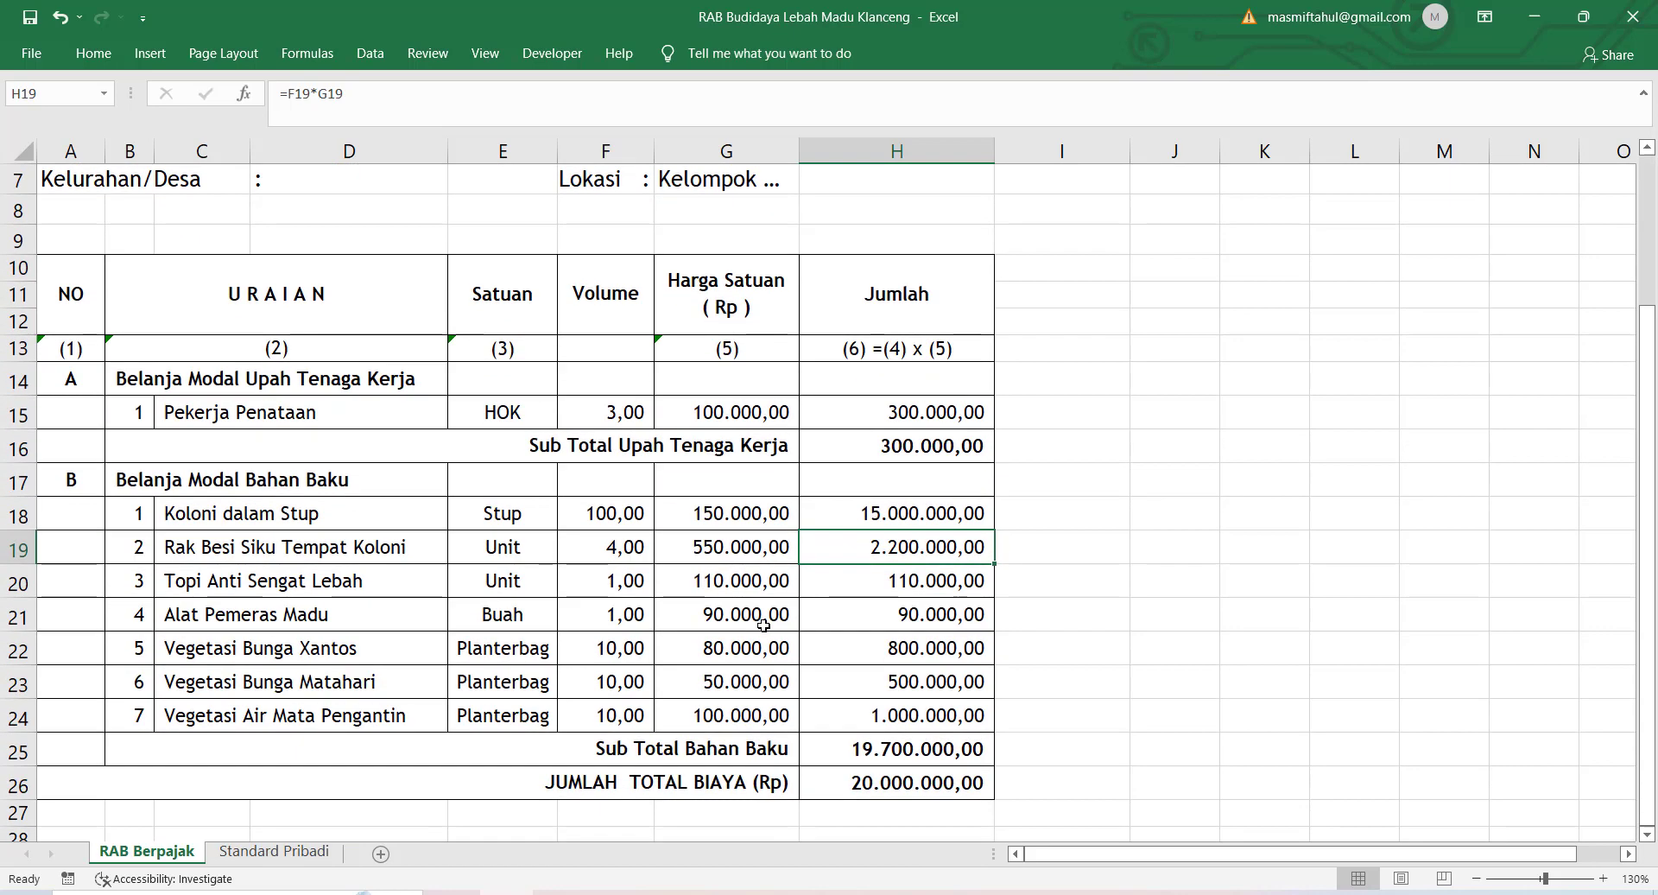